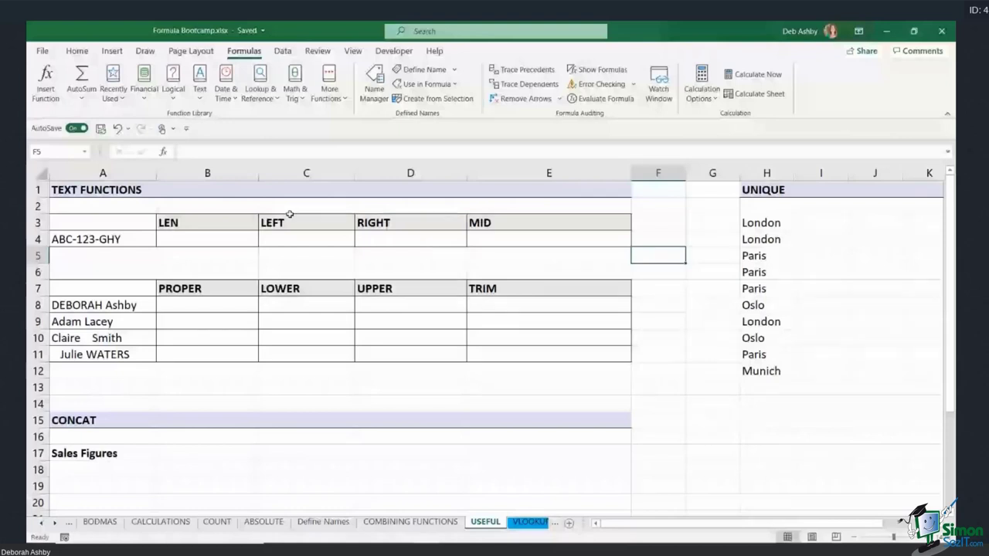
pyautogui.click(189, 226)
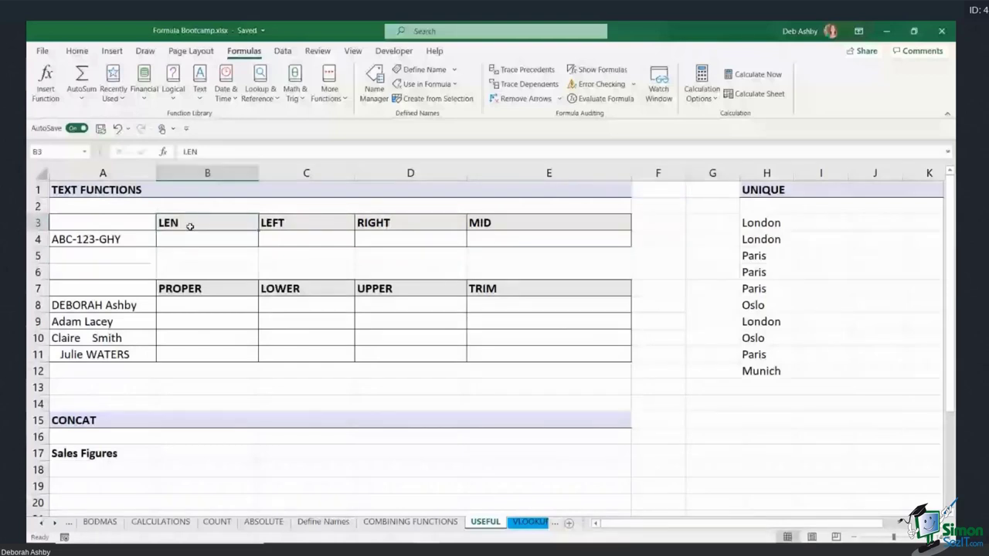
pyautogui.click(506, 225)
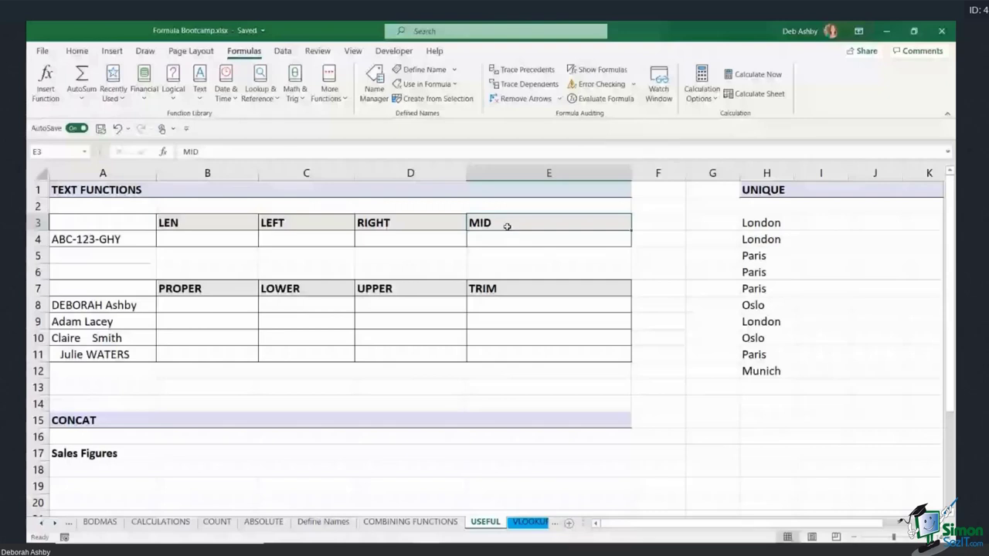
pyautogui.click(153, 243)
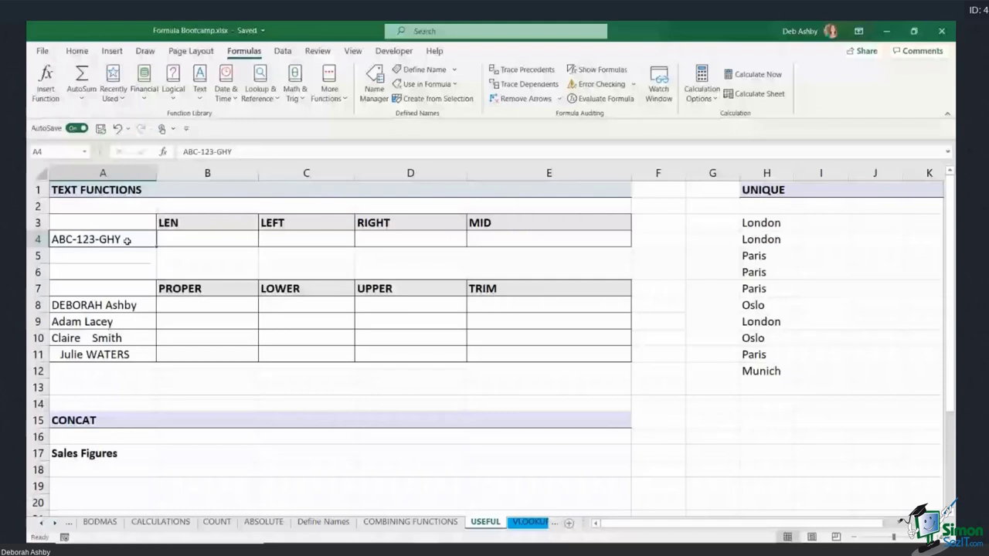
pyautogui.press('Tab')
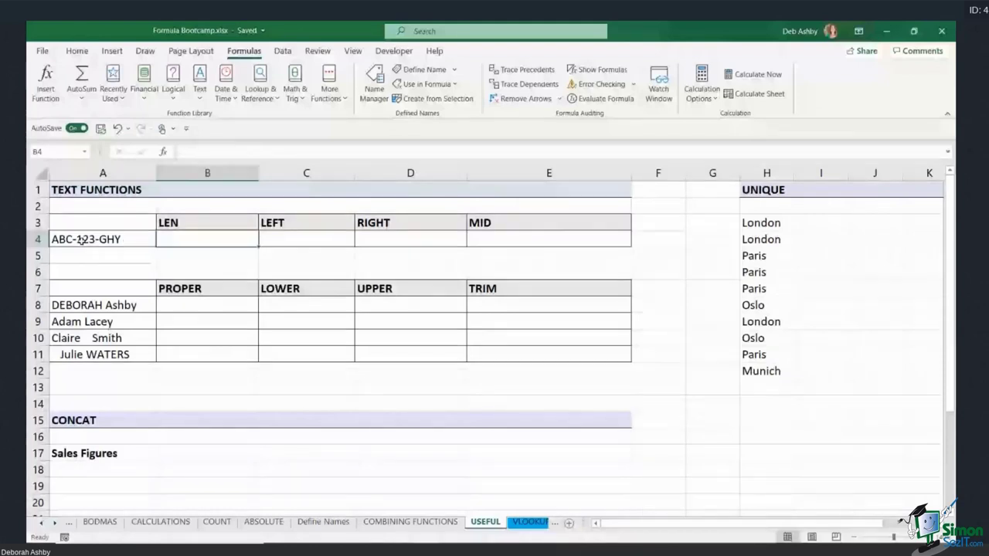
pyautogui.click(81, 241)
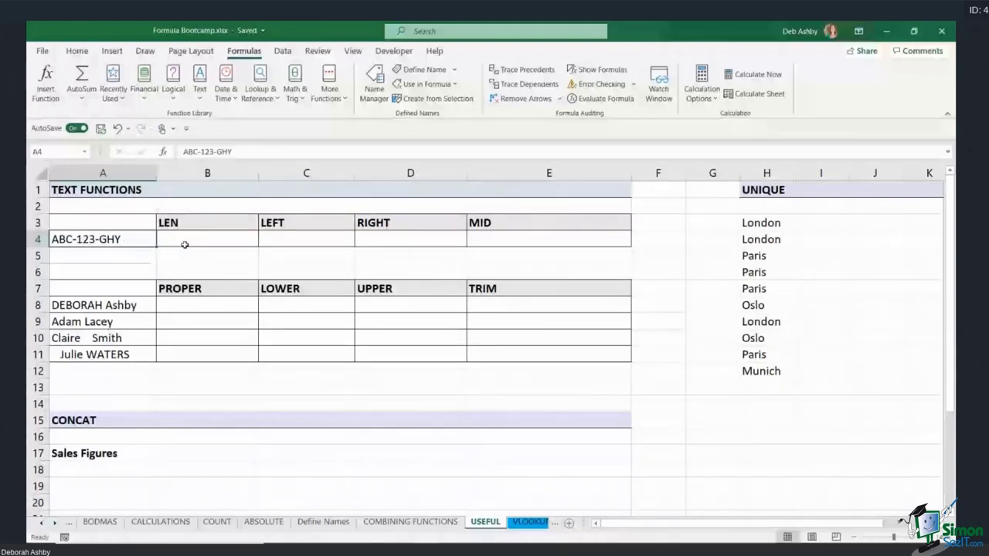
# Enter =LEN(A4) in cell B4 to count the characters in the code ABC-123-GHY.
pyautogui.click(185, 240)
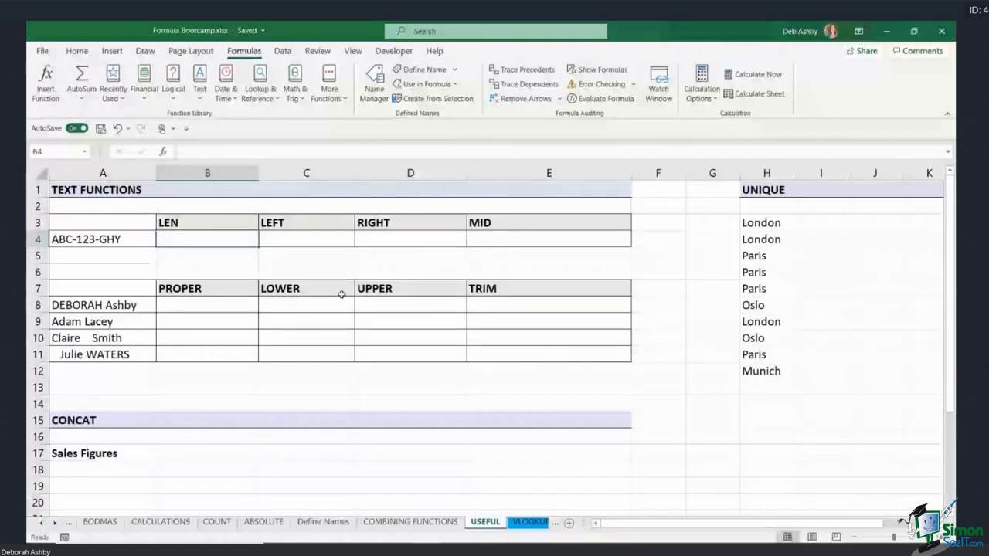
pyautogui.write('=LEN')
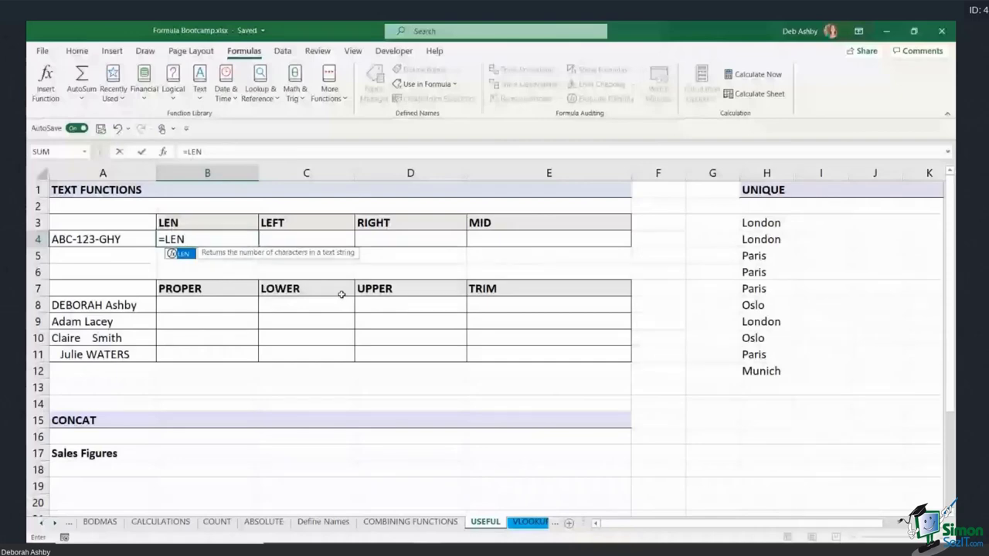
pyautogui.write('(')
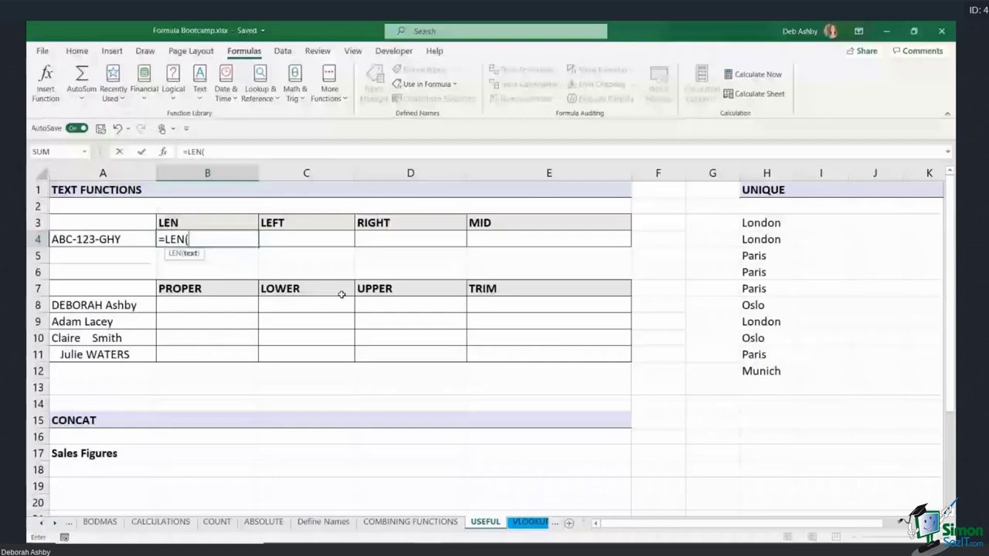
pyautogui.press('Left')
pyautogui.press('Return')
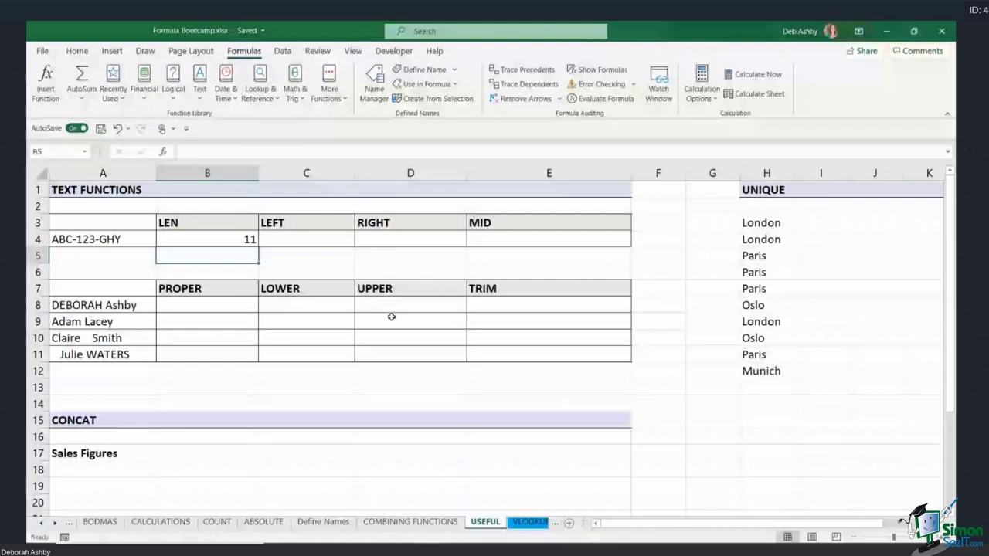
# Enter =LEFT(A4,3) in cell C4 to extract the first three characters of the code in A4.
pyautogui.press('Up')
pyautogui.press('Left')
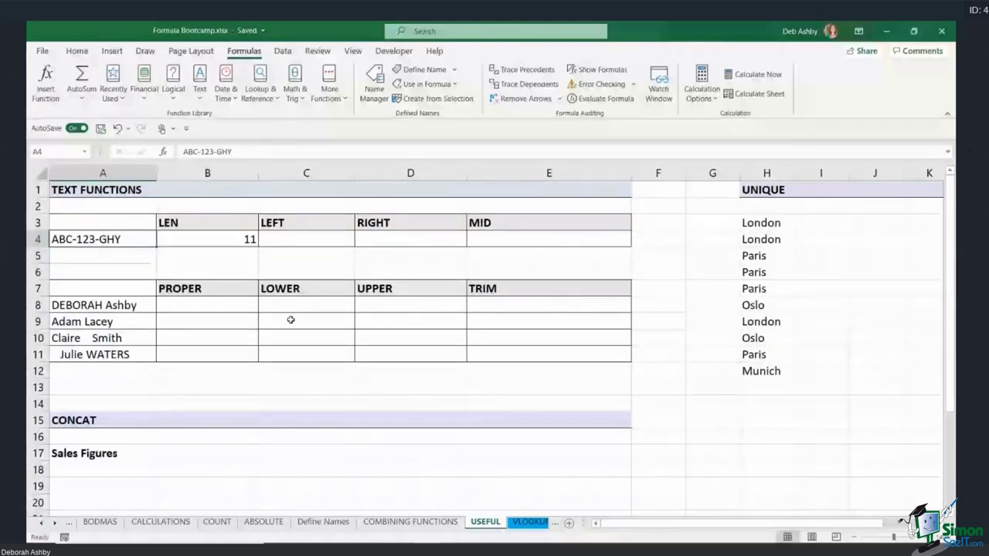
pyautogui.press('Right')
pyautogui.press('Right')
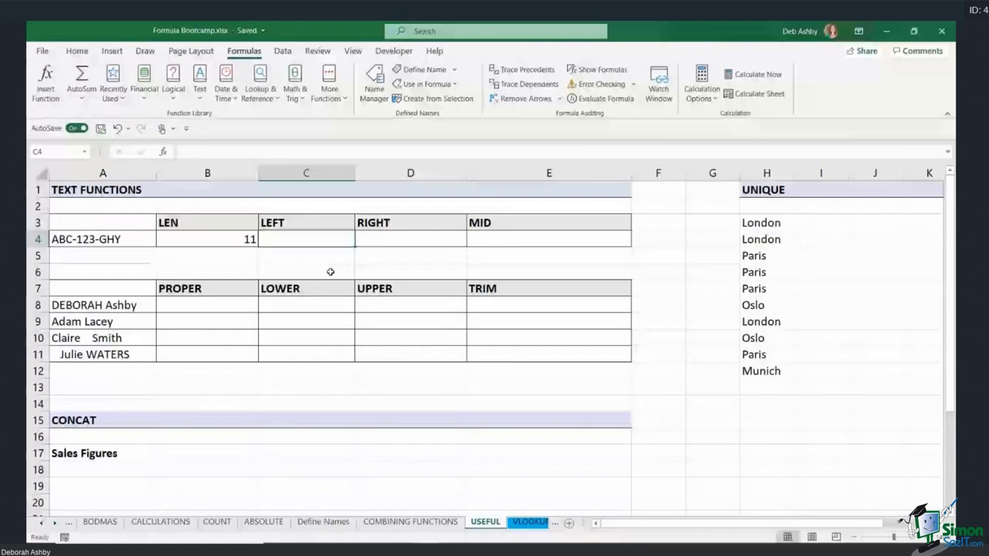
pyautogui.write('=')
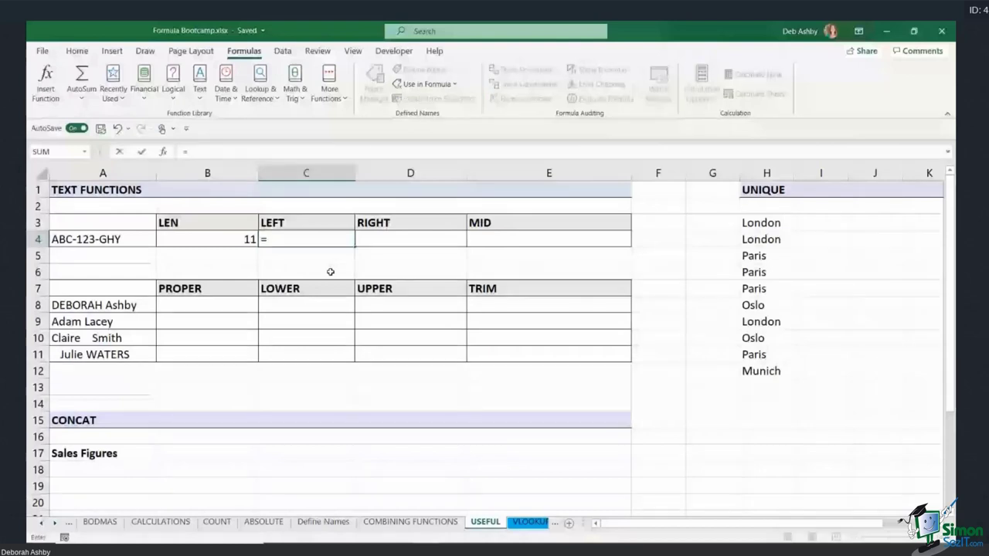
pyautogui.write('LEFT(')
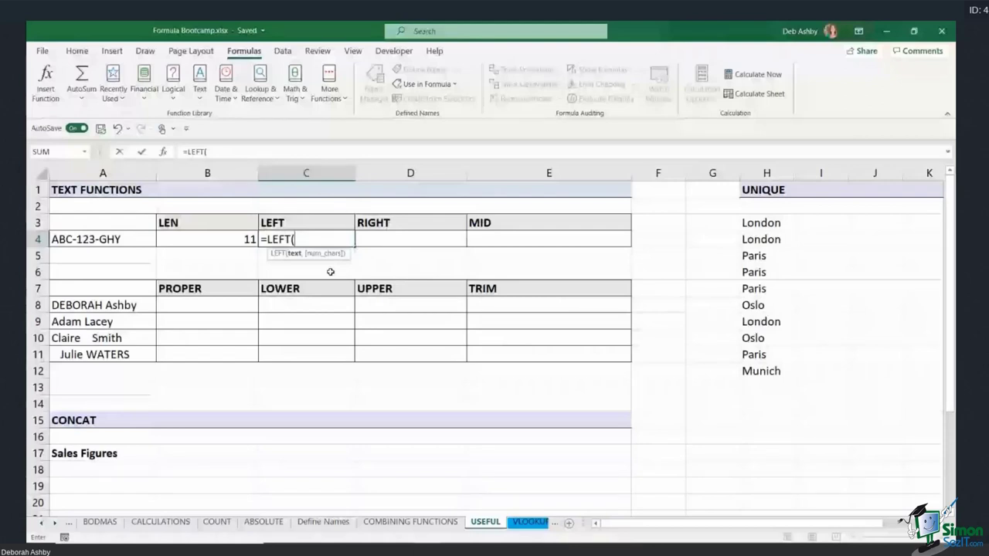
pyautogui.press('Left')
pyautogui.press('Left')
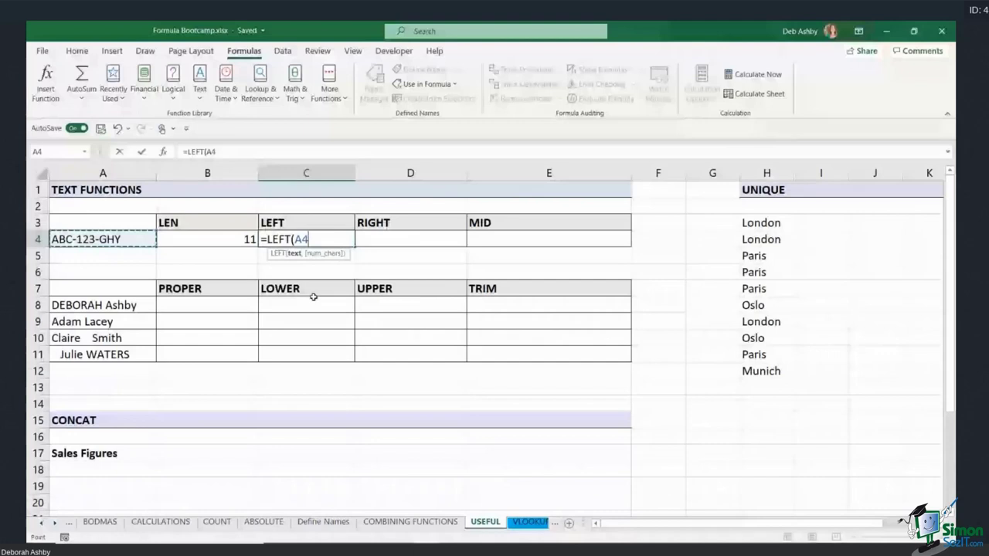
pyautogui.write(',')
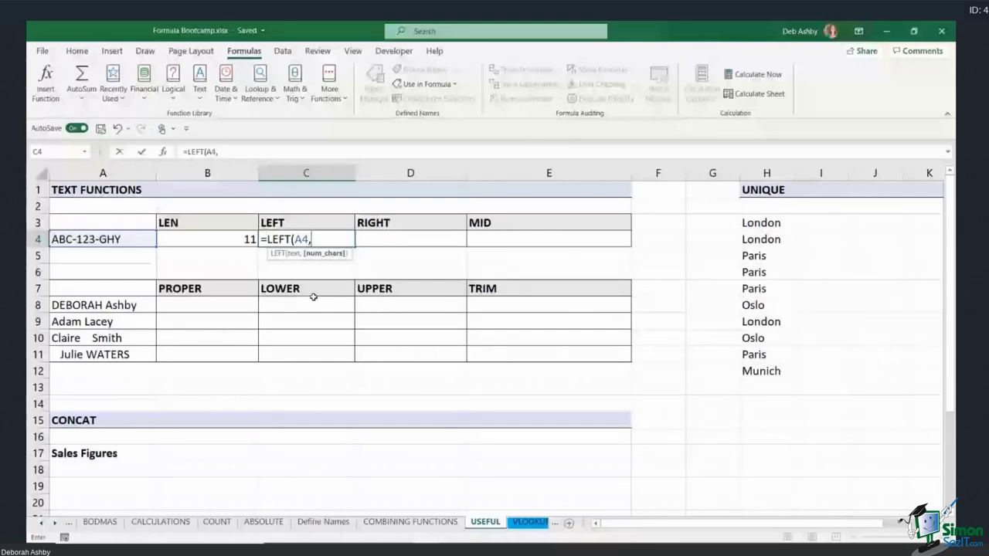
pyautogui.write('3)')
pyautogui.press('Return')
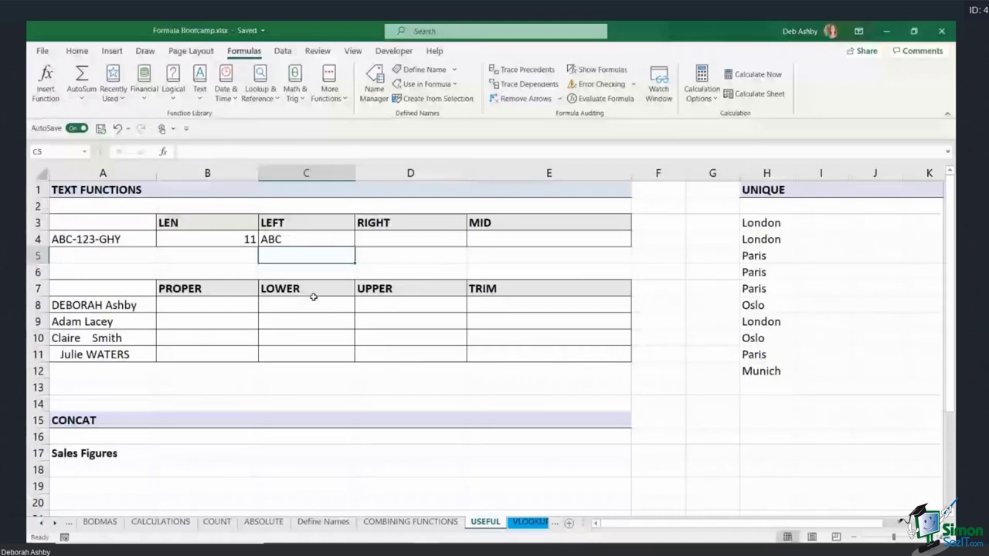
# Enter =RIGHT(A4,3) in cell D4 to extract the last three characters of the code in A4.
pyautogui.click(410, 240)
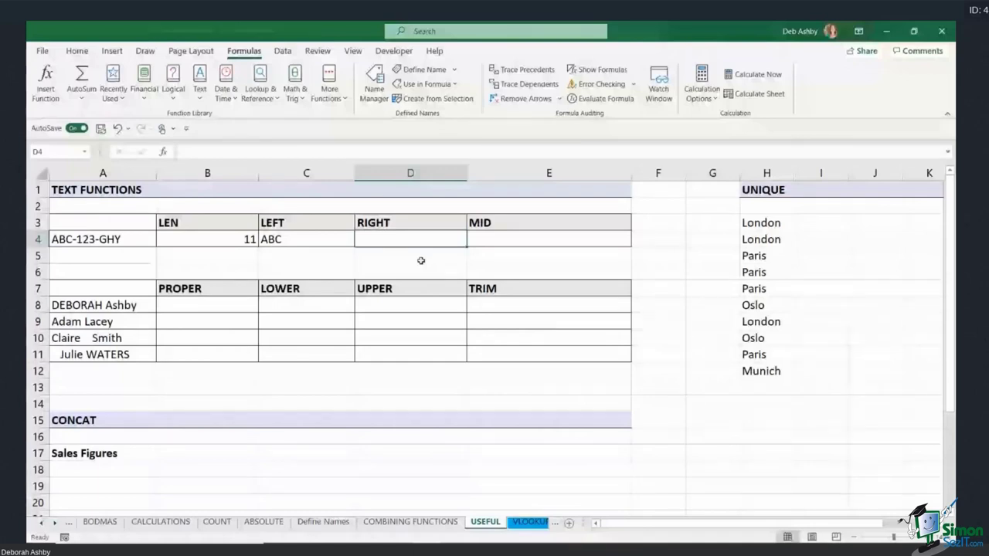
pyautogui.write('=')
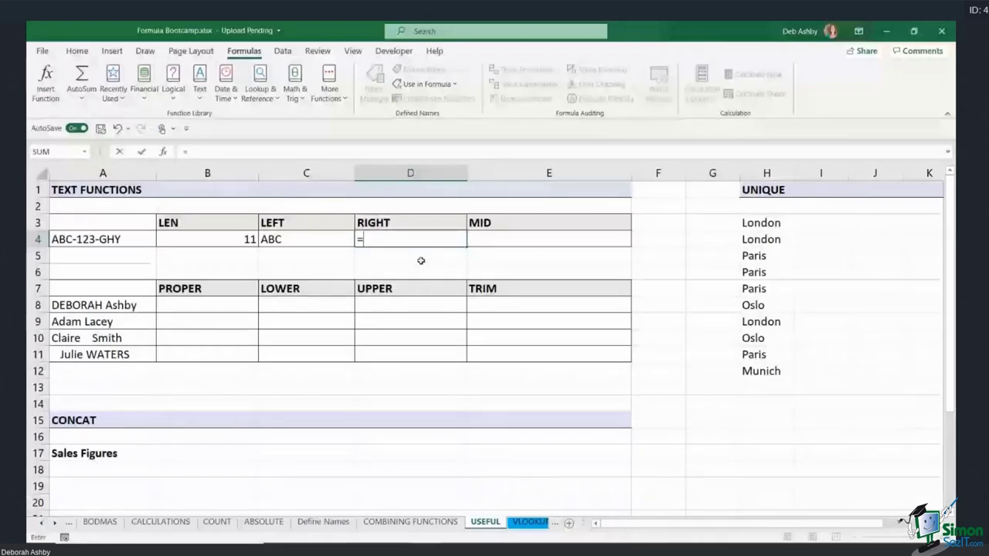
pyautogui.write('RIGHT')
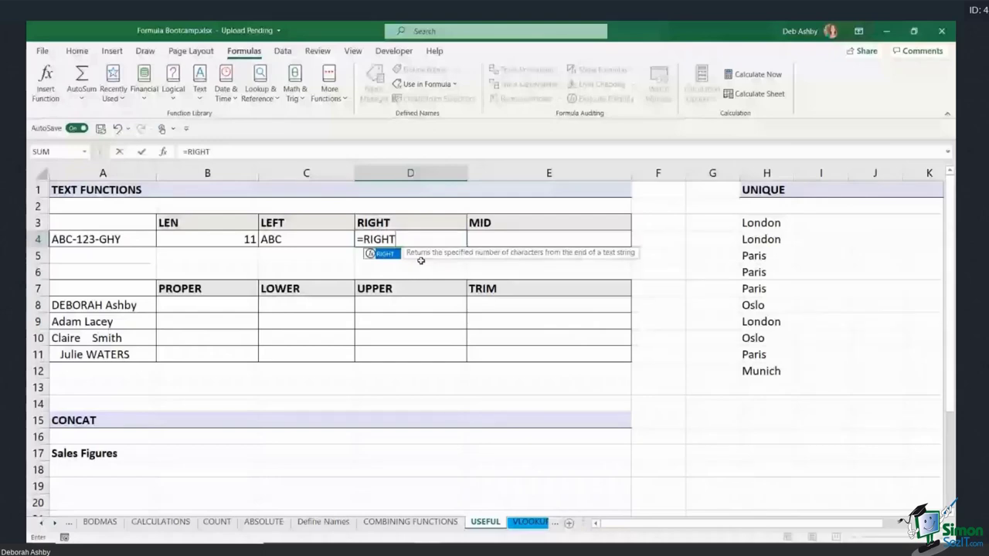
pyautogui.write('(')
pyautogui.click(111, 235)
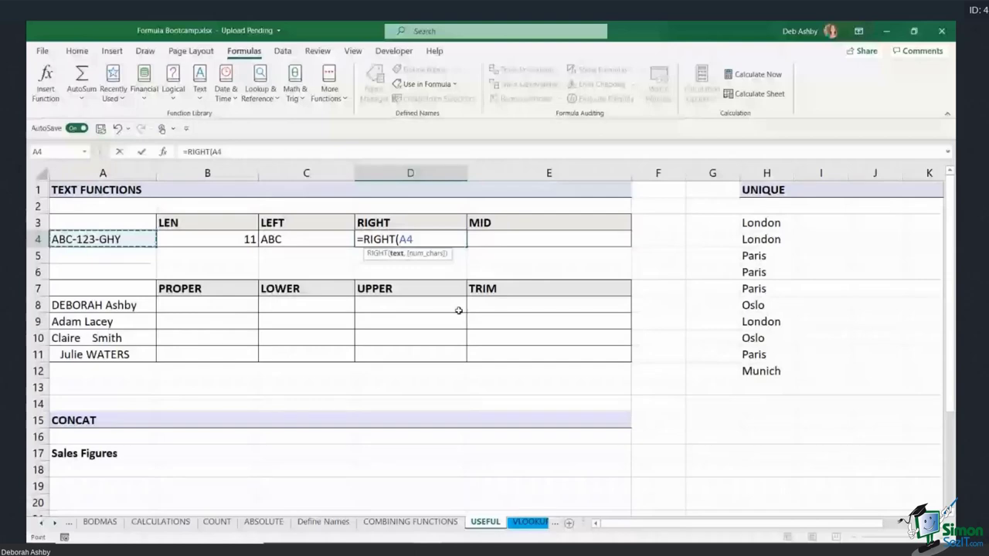
pyautogui.write(',3')
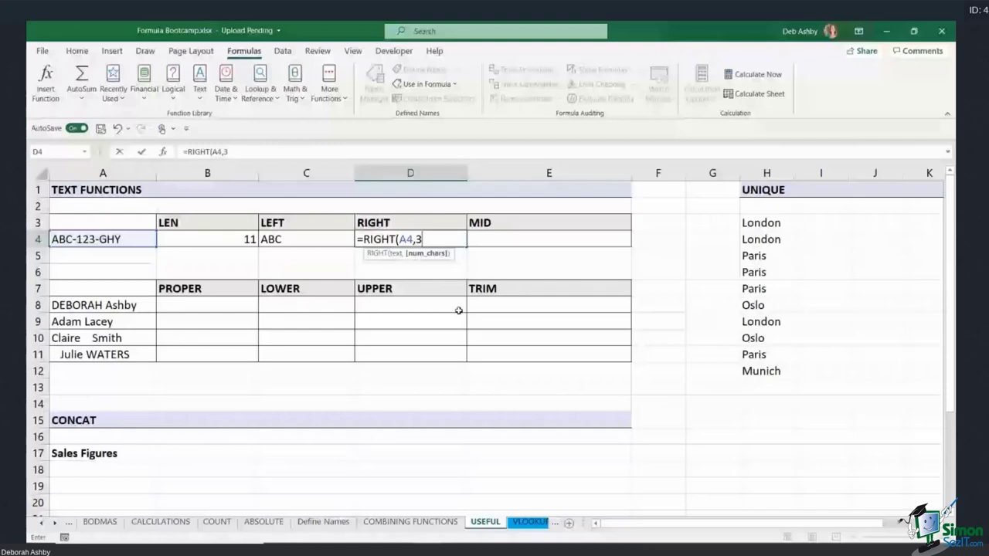
pyautogui.press('Return')
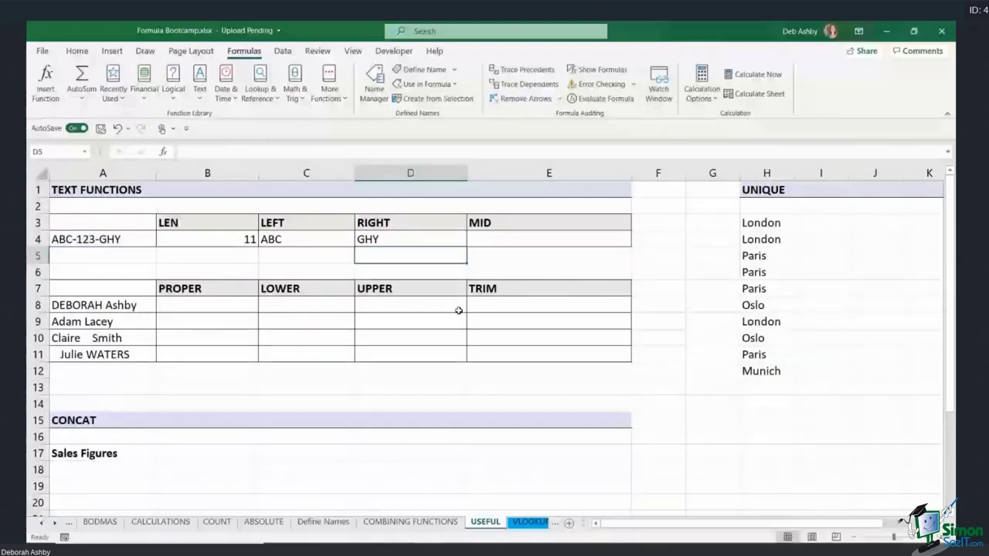
# Enter =MID(A4,5,3) in cell E4 to extract three characters of the code starting at the fifth.
pyautogui.click(524, 242)
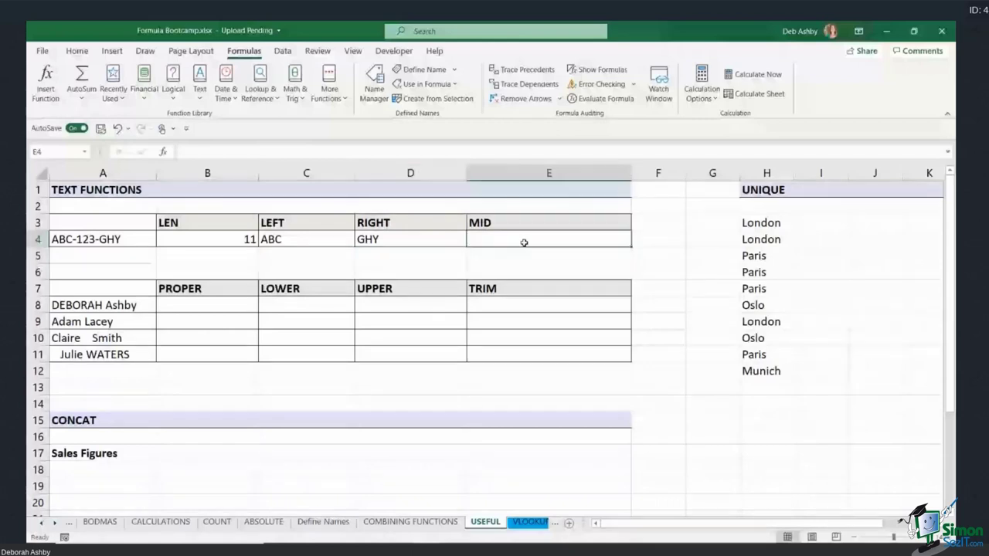
pyautogui.write('=MID(')
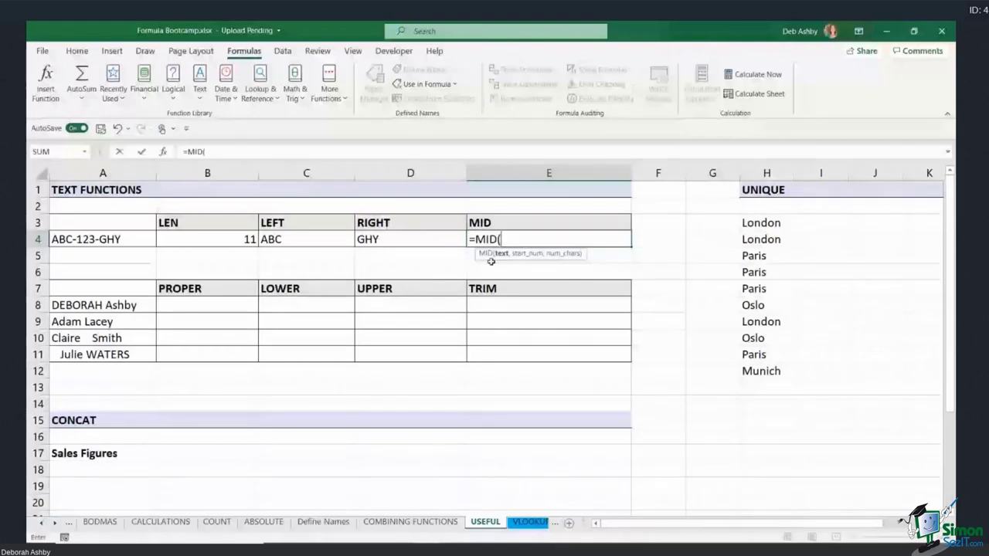
pyautogui.press('Left')
pyautogui.press('Left')
pyautogui.press('Left')
pyautogui.press('Left')
pyautogui.write(',')
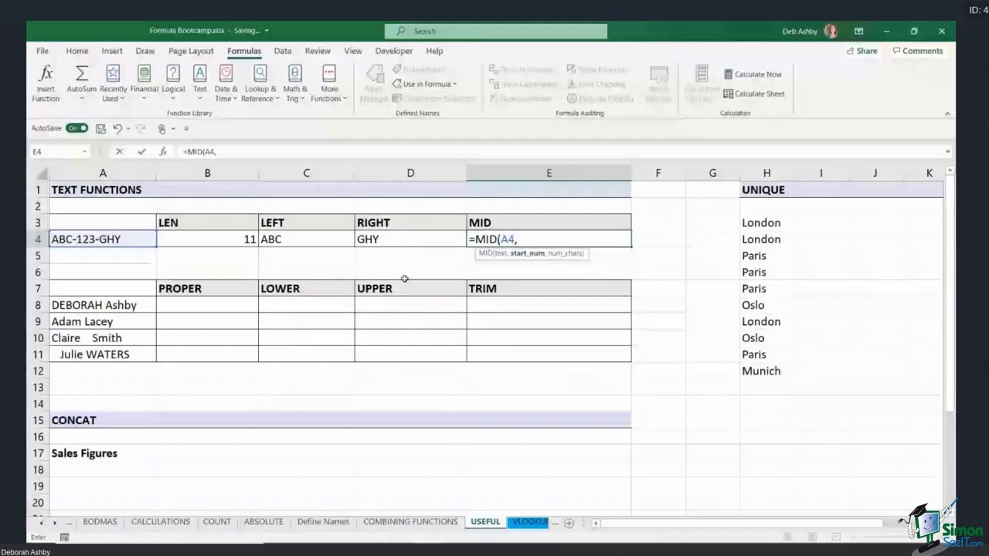
pyautogui.write('5,')
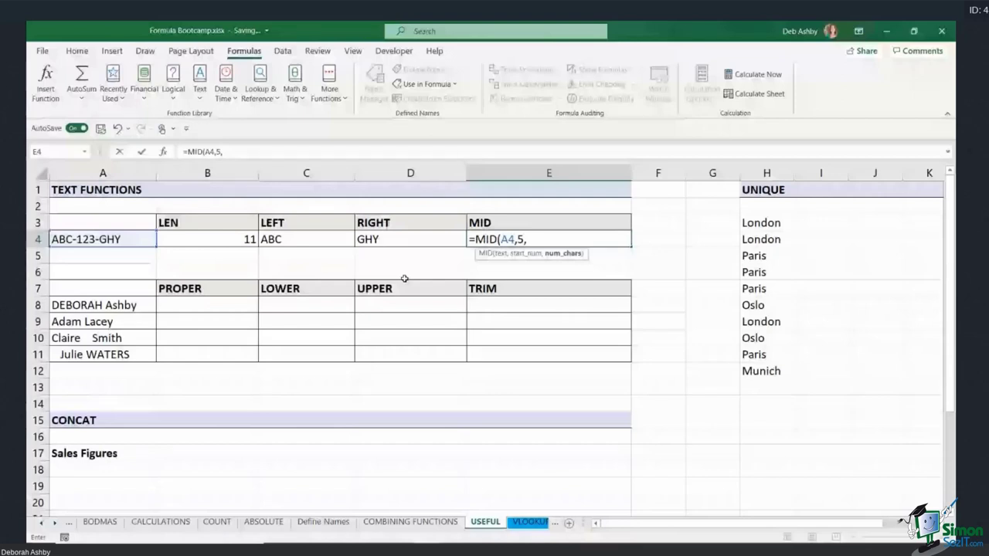
pyautogui.write('3)')
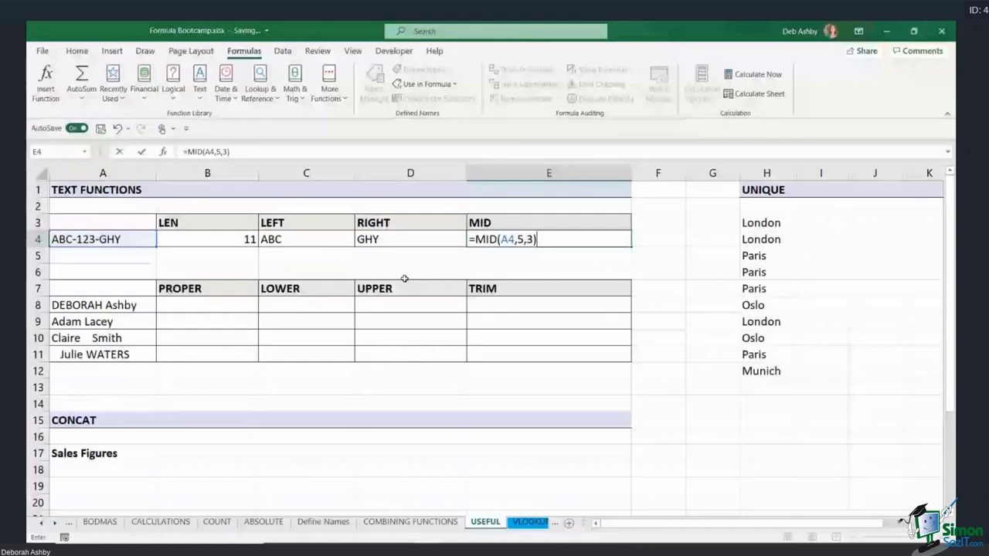
pyautogui.press('Return')
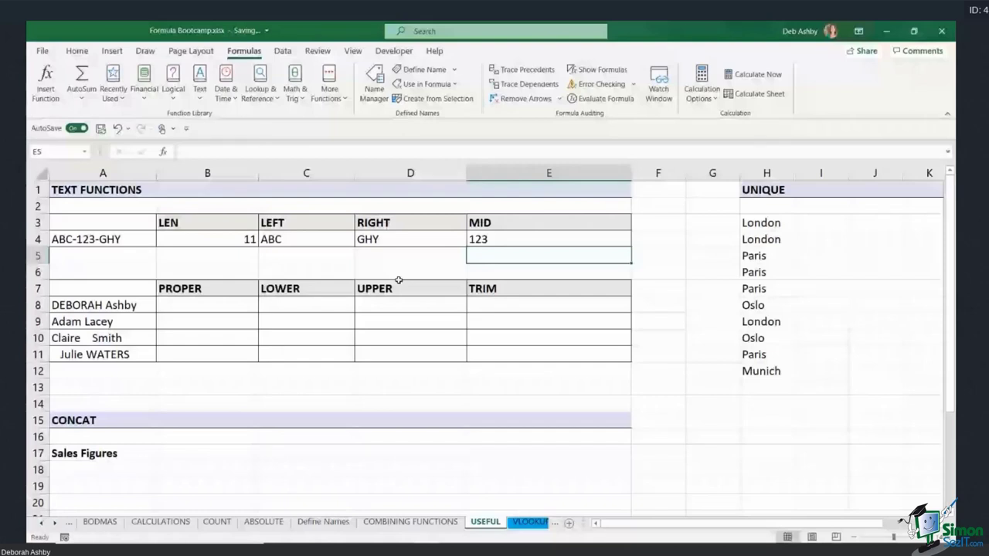
# Examine the capitalisation and spacing of the names in A8:A11, then select cell B8 under the PROPER heading.
pyautogui.click(352, 319)
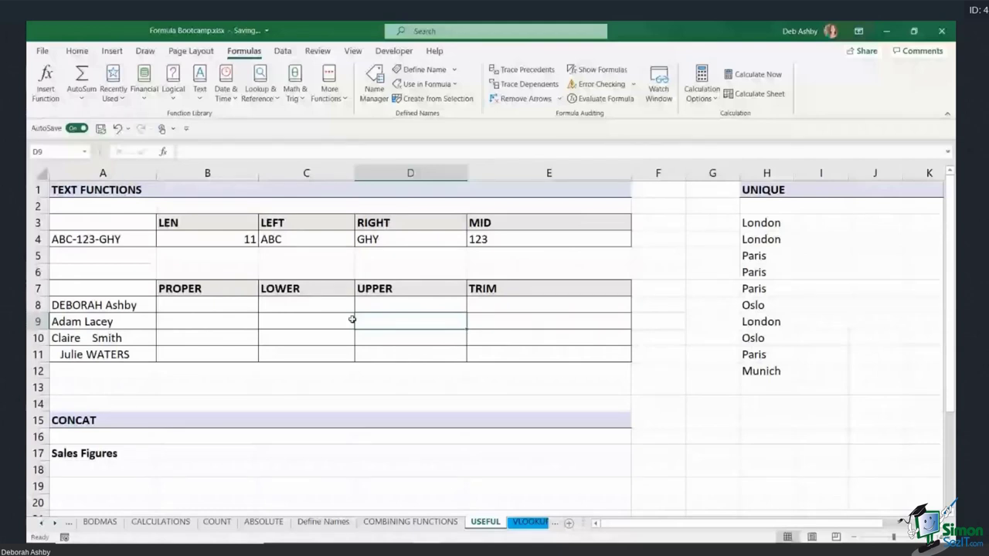
pyautogui.press('Left')
pyautogui.press('Left')
pyautogui.press('Up')
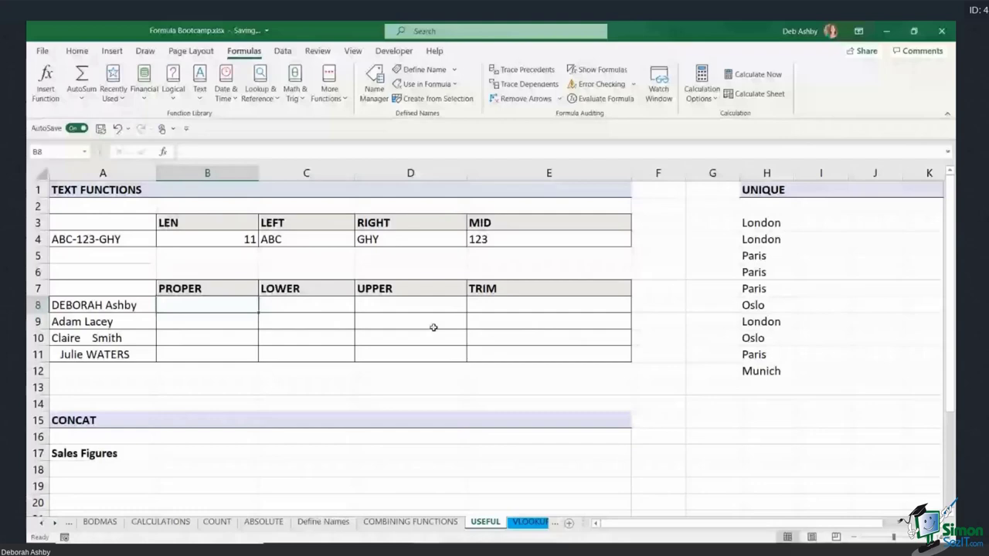
pyautogui.click(110, 305)
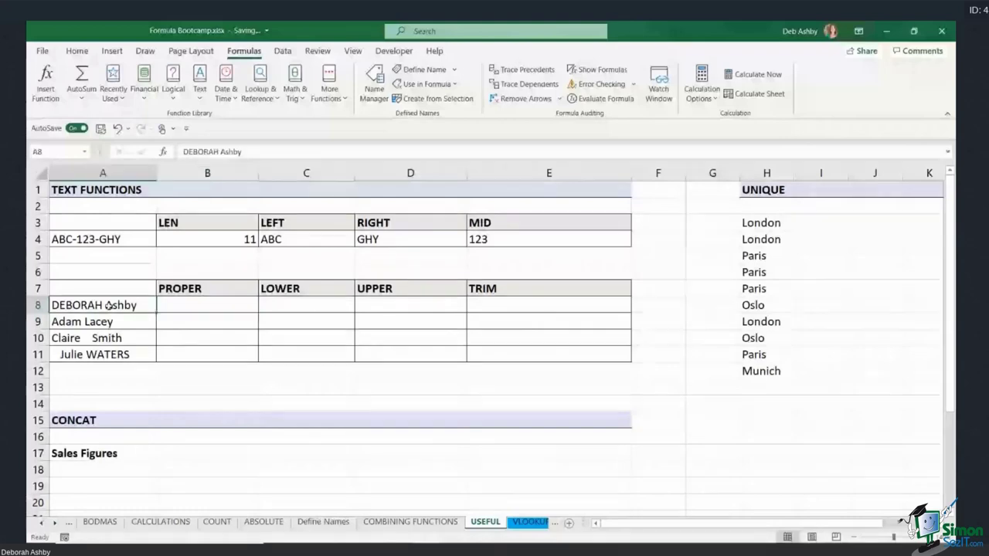
pyautogui.moveTo(110, 305); pyautogui.dragTo(112, 354)
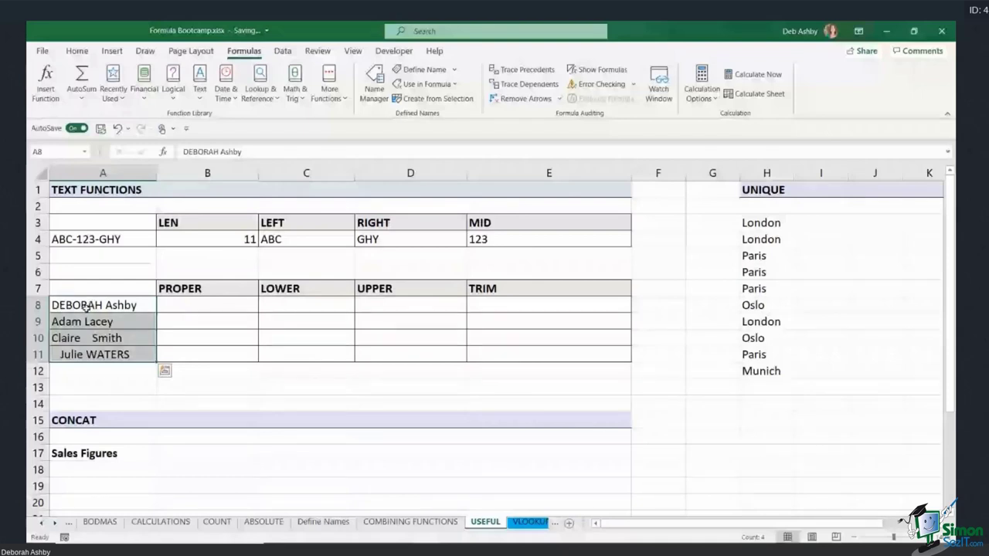
pyautogui.click(75, 321)
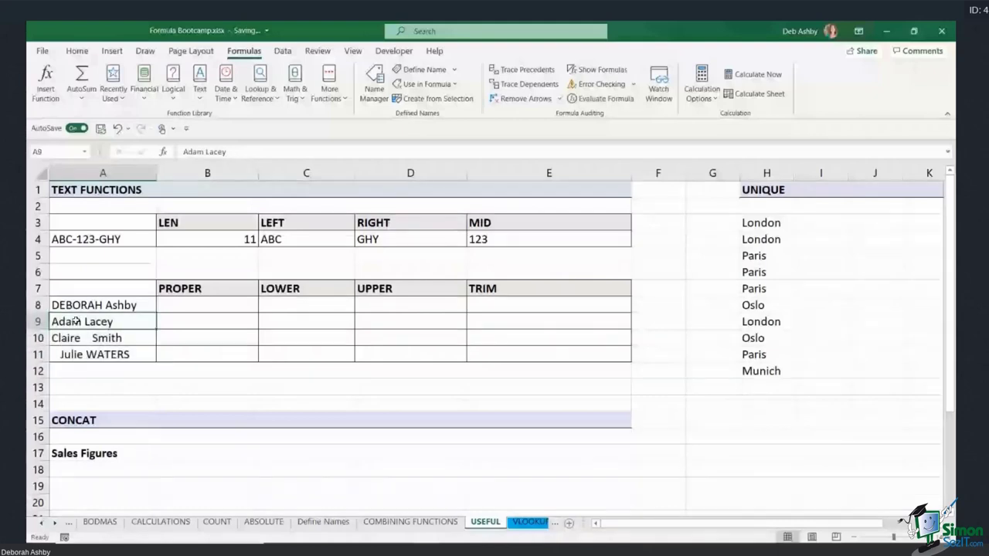
pyautogui.click(89, 338)
pyautogui.click(70, 355)
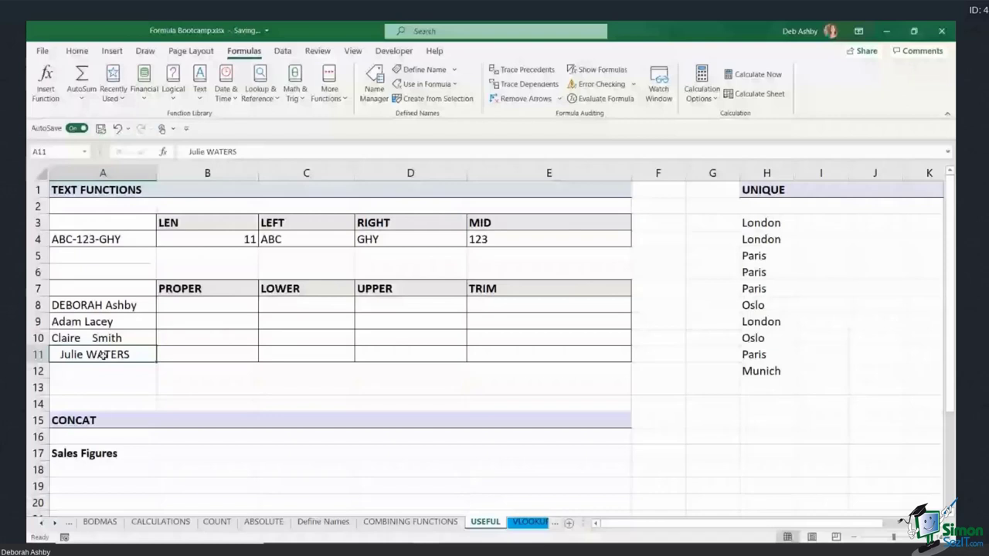
pyautogui.click(207, 306)
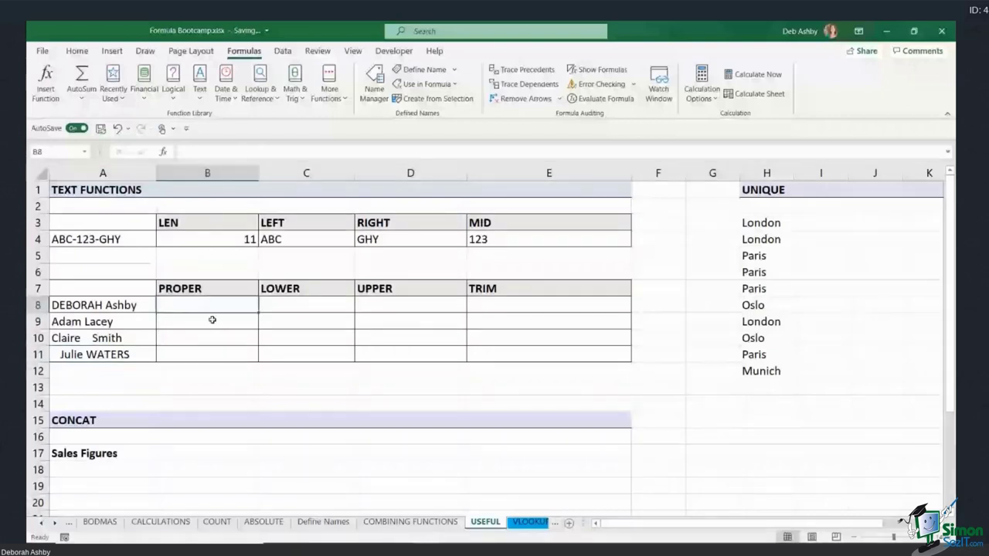
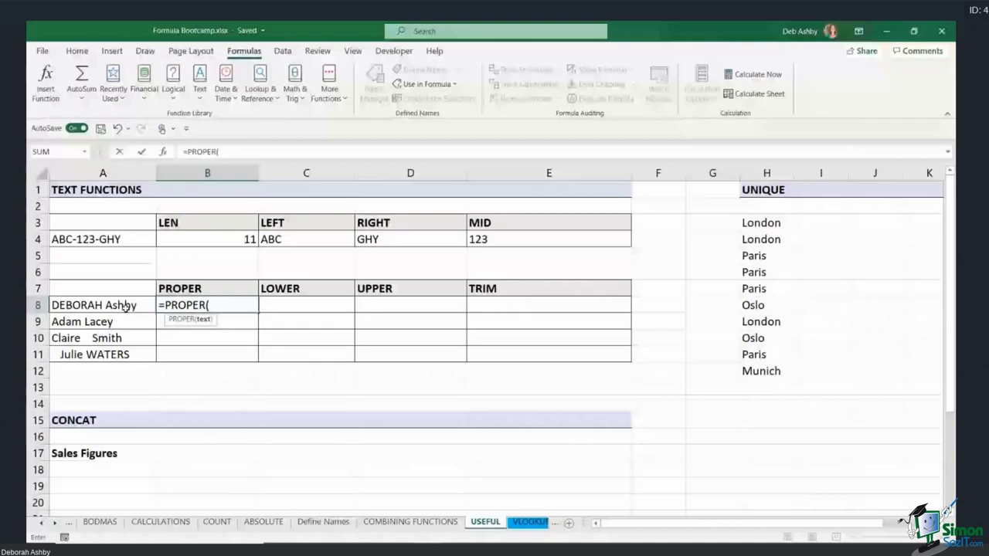
# Complete the PROPER formula in cell B8 with A8 as its text, converting the name to proper case.
pyautogui.click(120, 306)
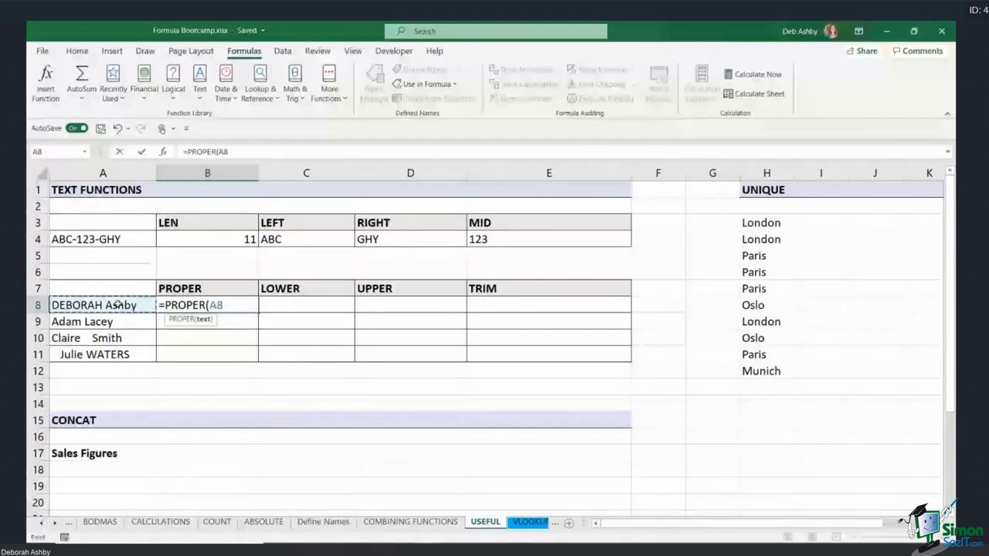
pyautogui.press('Return')
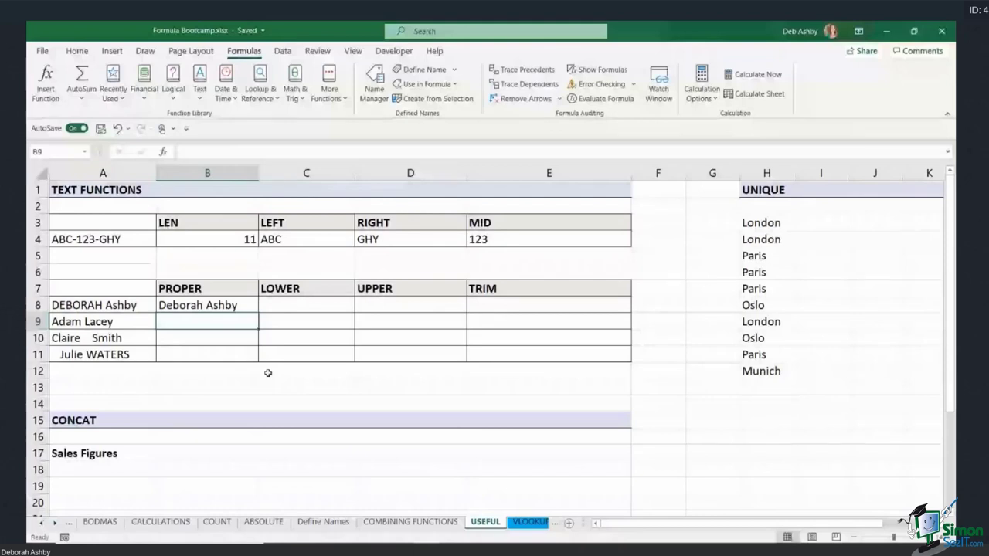
# Enter =LOWER(A8) in cell C8 to convert the name in A8 to lowercase.
pyautogui.press('Up')
pyautogui.press('Right')
pyautogui.write('=lower')
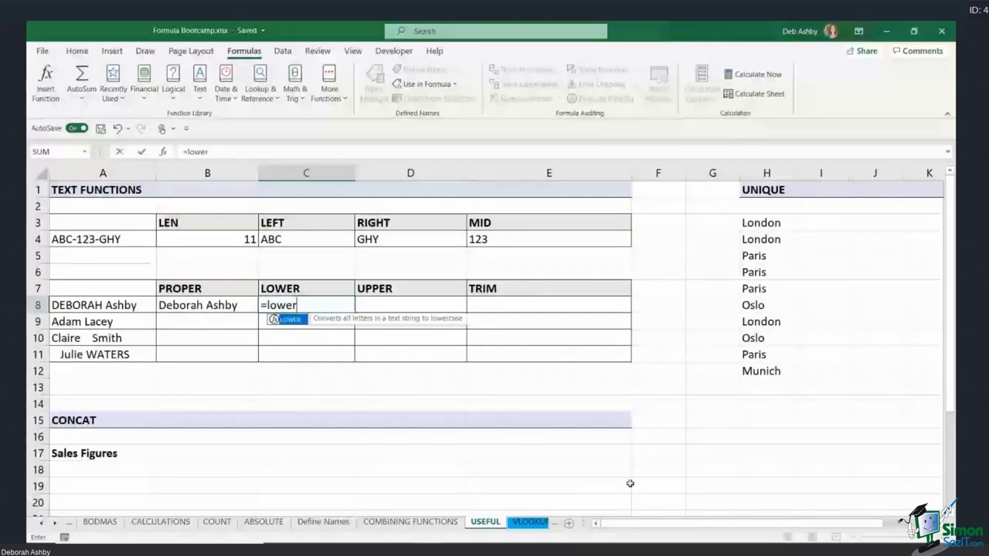
pyautogui.write('(')
pyautogui.press('Left')
pyautogui.press('Left')
pyautogui.write(')')
pyautogui.press('Return')
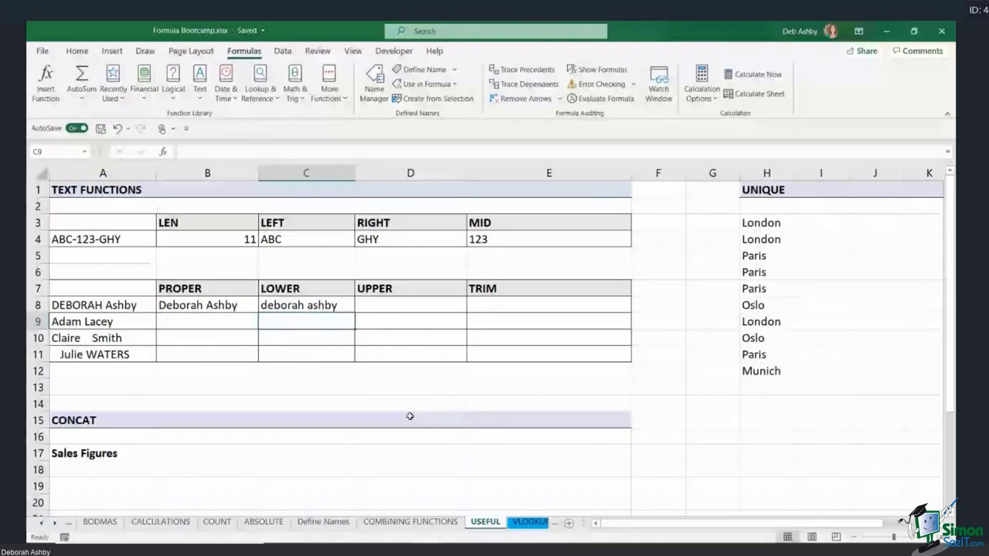
# Enter =UPPER(A8) in cell D8 to convert the name in A8 to uppercase.
pyautogui.press('Up')
pyautogui.press('Right')
pyautogui.write('=upper(')
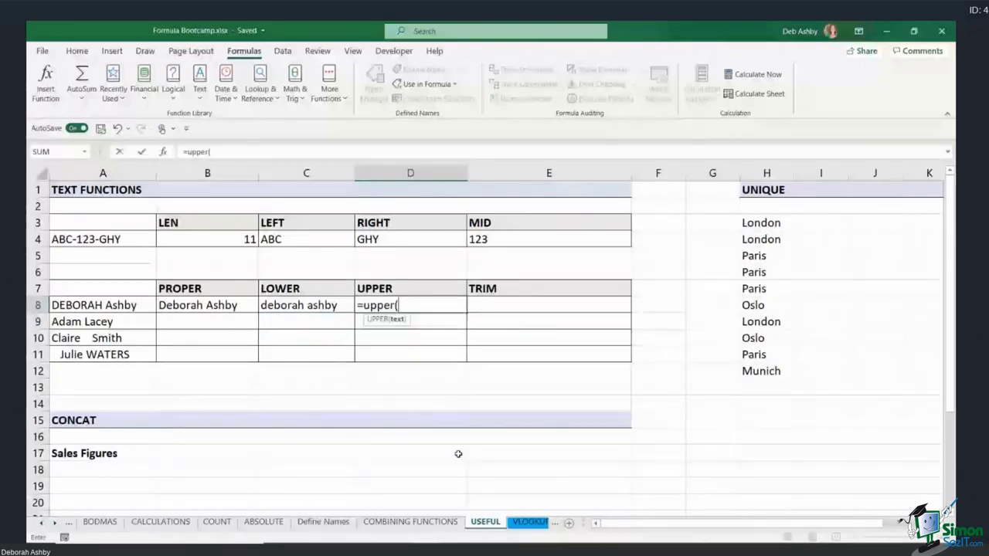
pyautogui.write('a8)')
pyautogui.press('Return')
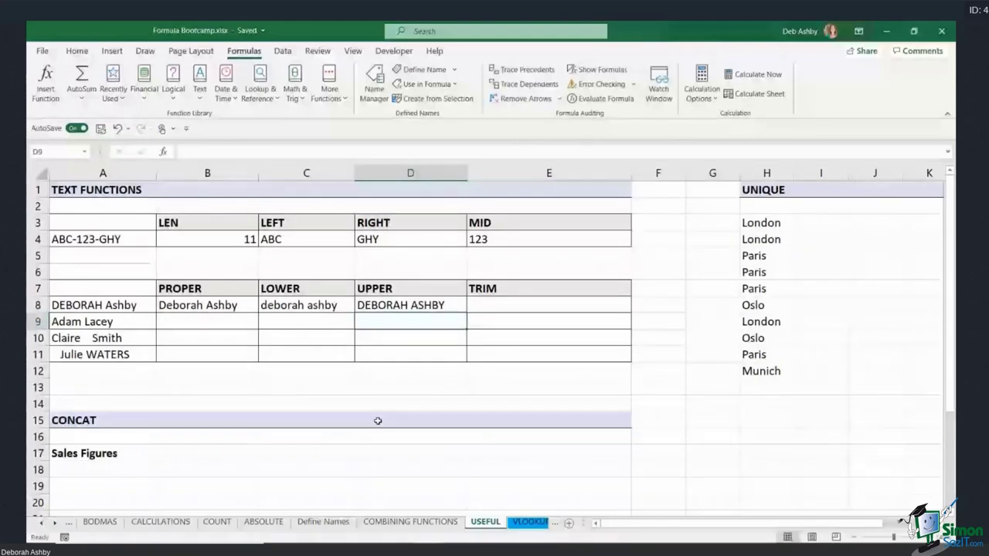
# Check the leading spaces in A11 and enter =TRIM(A8) in cell E8 under the TRIM heading.
pyautogui.press('Up')
pyautogui.press('Right')
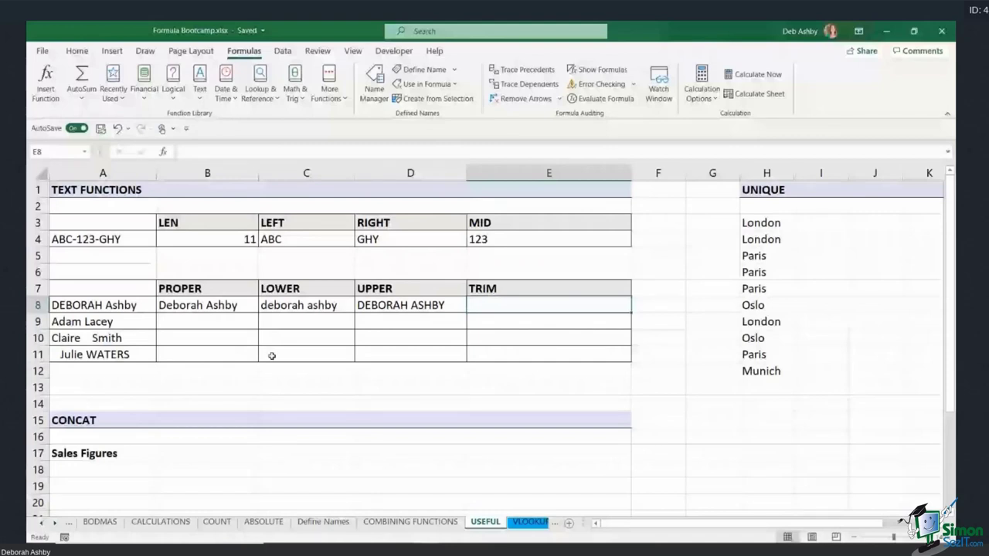
pyautogui.click(58, 355)
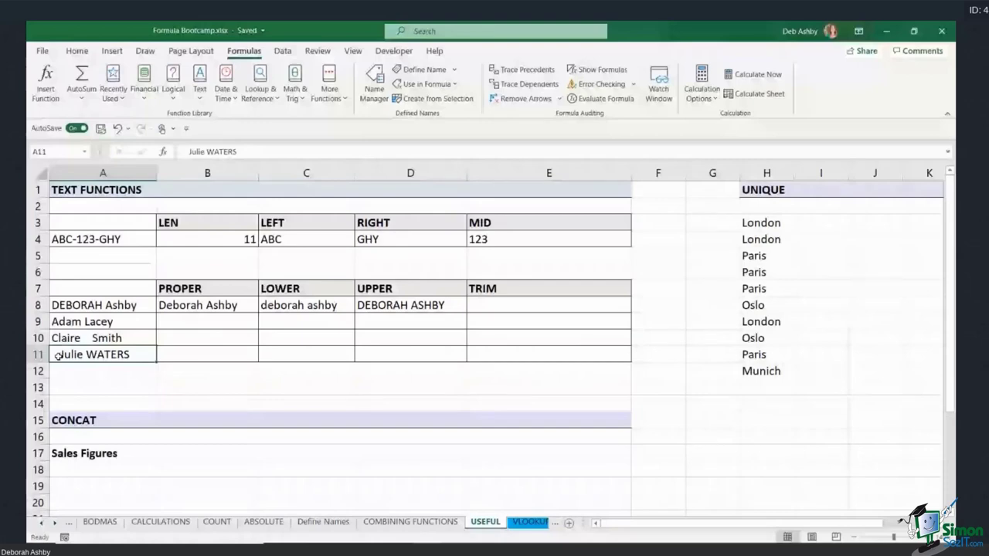
pyautogui.click(548, 304)
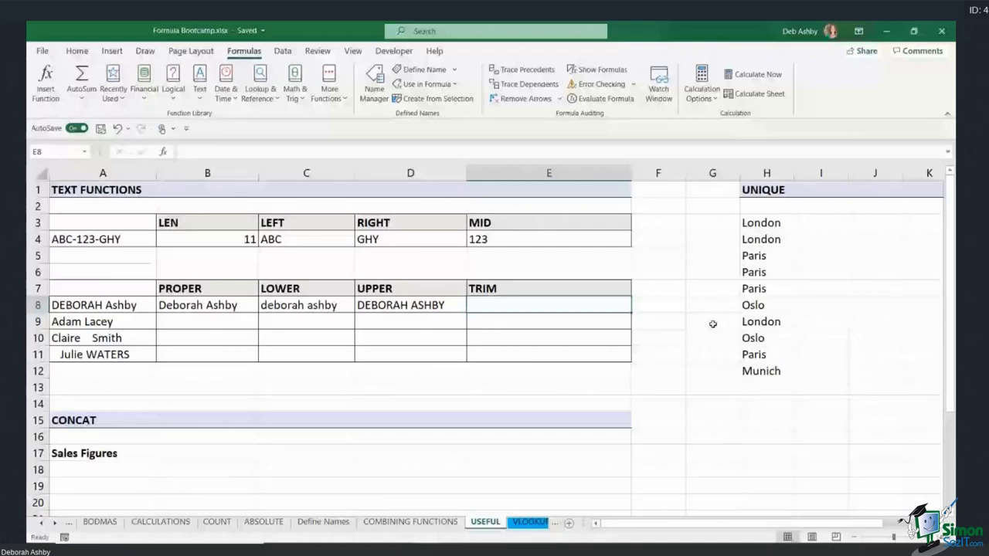
pyautogui.write('=TRIM(')
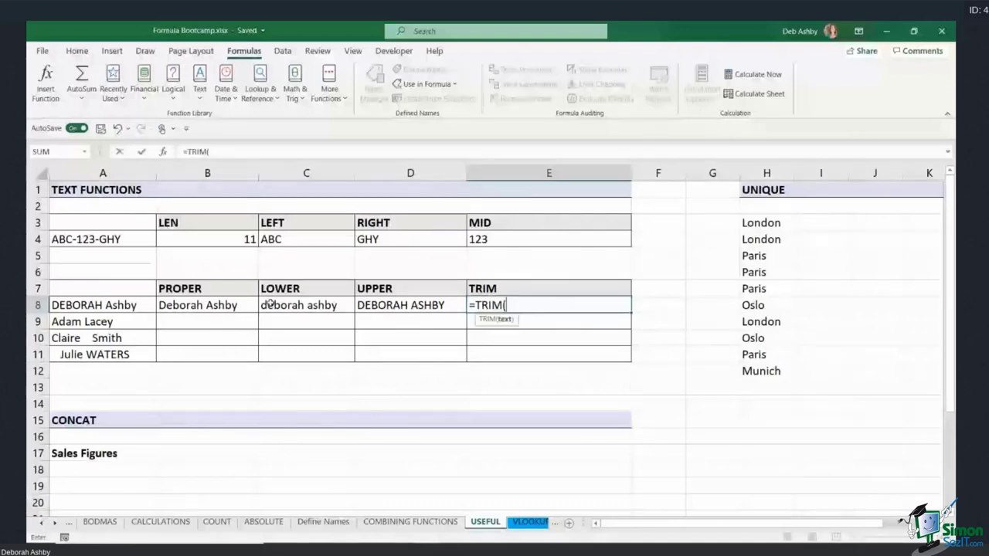
pyautogui.click(99, 309)
pyautogui.press('Return')
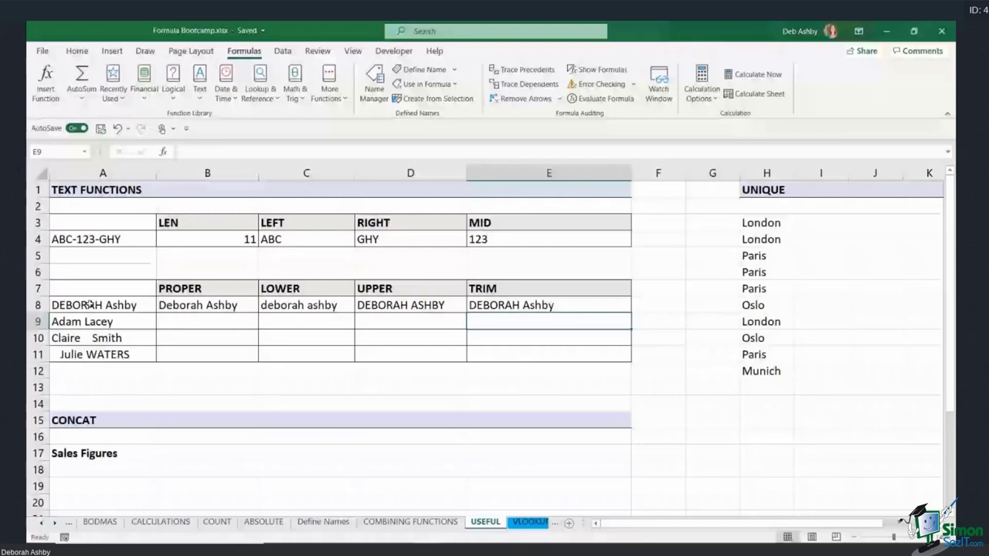
# Try =TRIM(A11) in cell E11 on the name with leading spaces, and undo the entry.
pyautogui.press('Down')
pyautogui.press('Down')
pyautogui.write('=TRI')
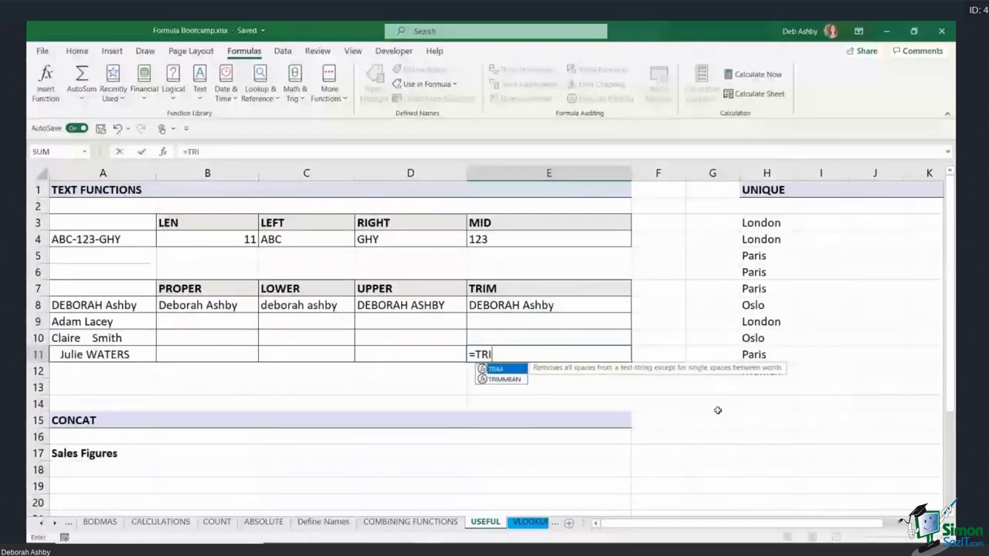
pyautogui.press('Tab')
pyautogui.write('A11)')
pyautogui.press('Return')
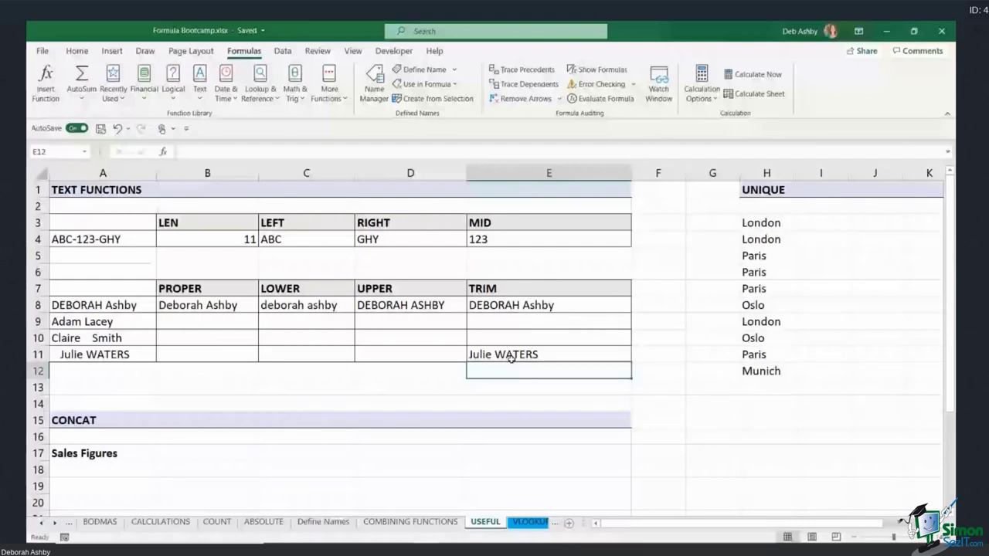
pyautogui.hotkey('ctrl', 'z')
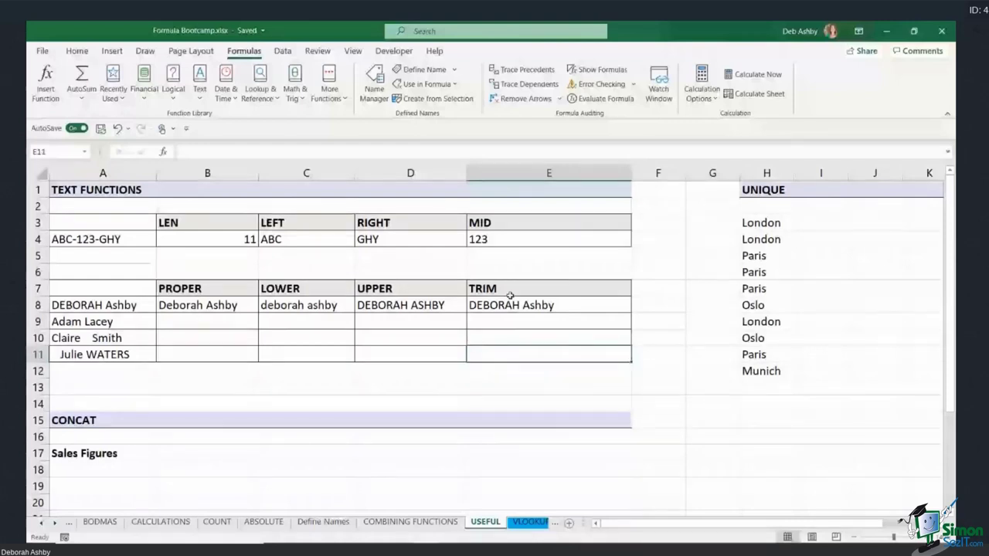
# Replace the formula in cell E8 with =PROPER(TRIM(A8)) to fix both capitalisation and extra spaces.
pyautogui.click(510, 299)
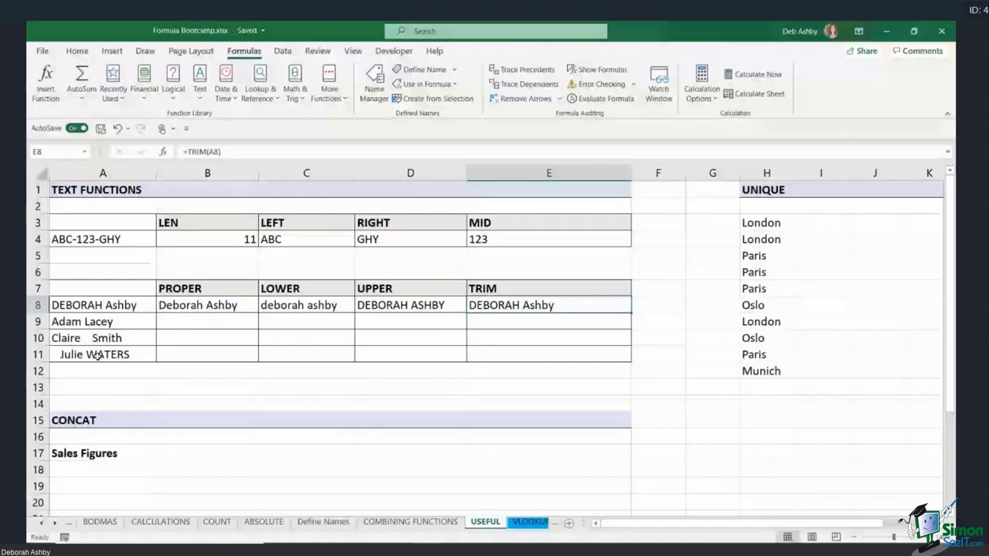
pyautogui.press('Delete')
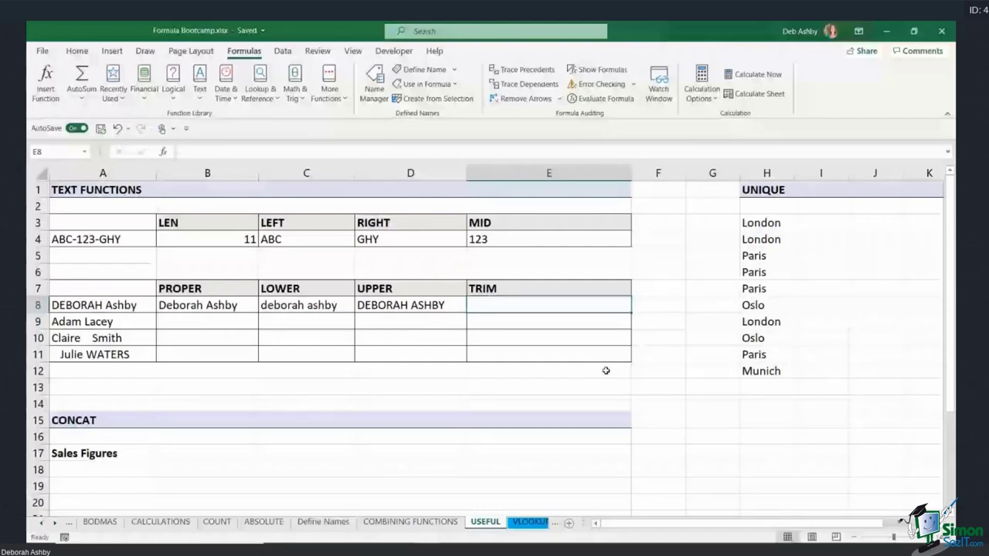
pyautogui.write('=PROPER')
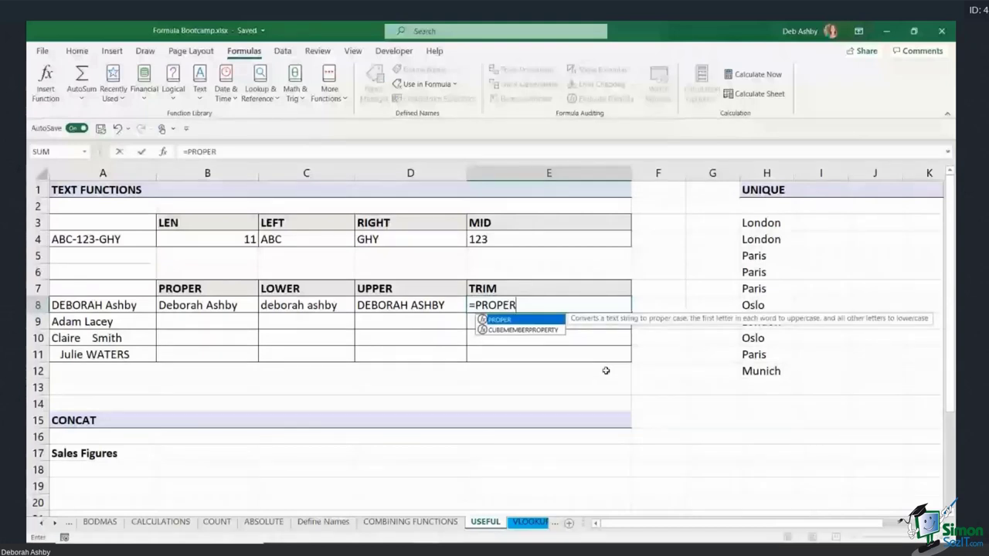
pyautogui.write('(TRIM')
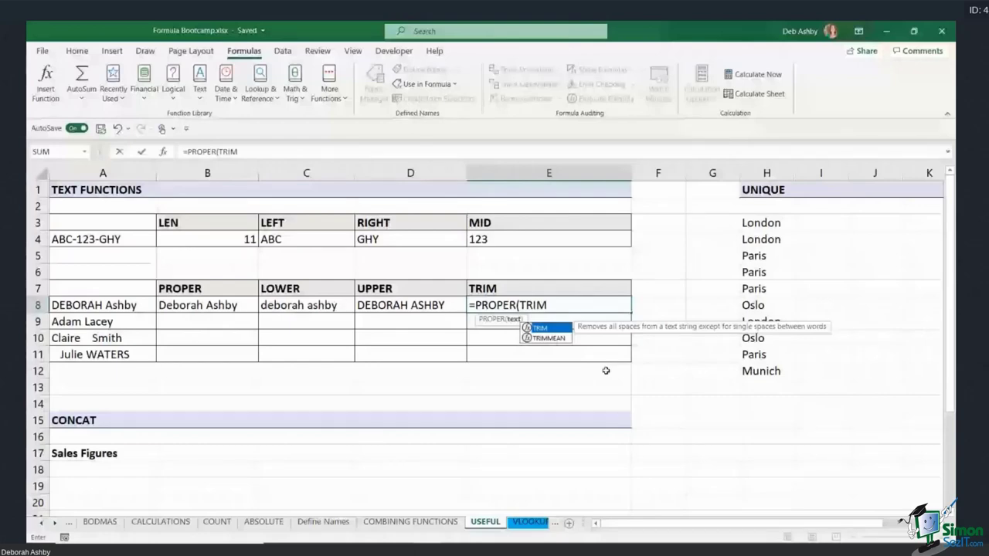
pyautogui.write('(')
pyautogui.press('Left')
pyautogui.press('Left')
pyautogui.press('Left')
pyautogui.press('Left')
pyautogui.write(')')
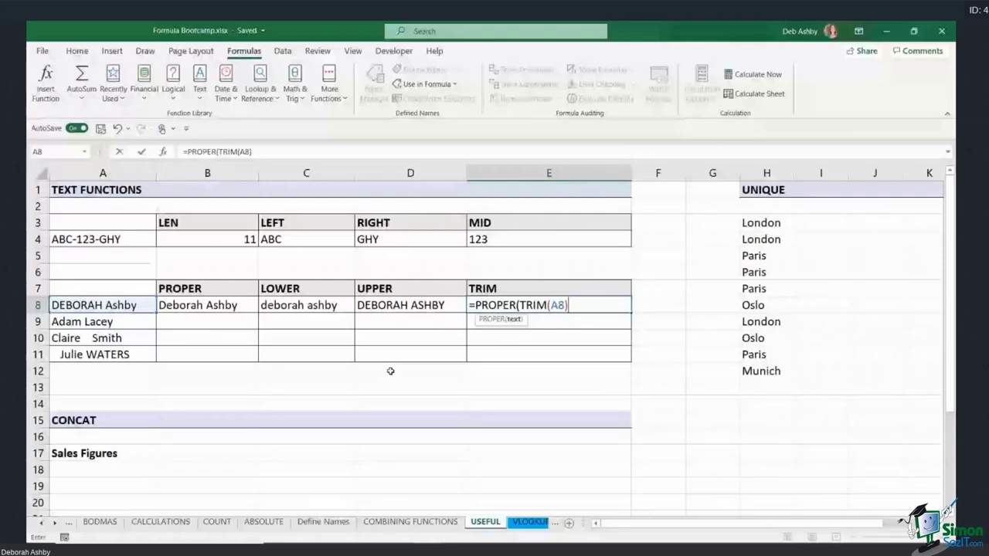
pyautogui.write(')')
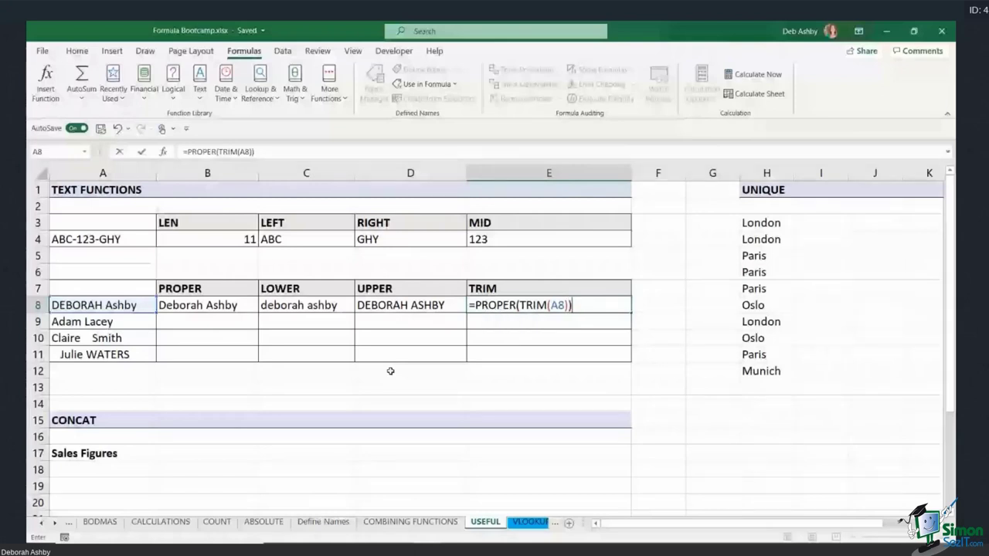
pyautogui.press('Return')
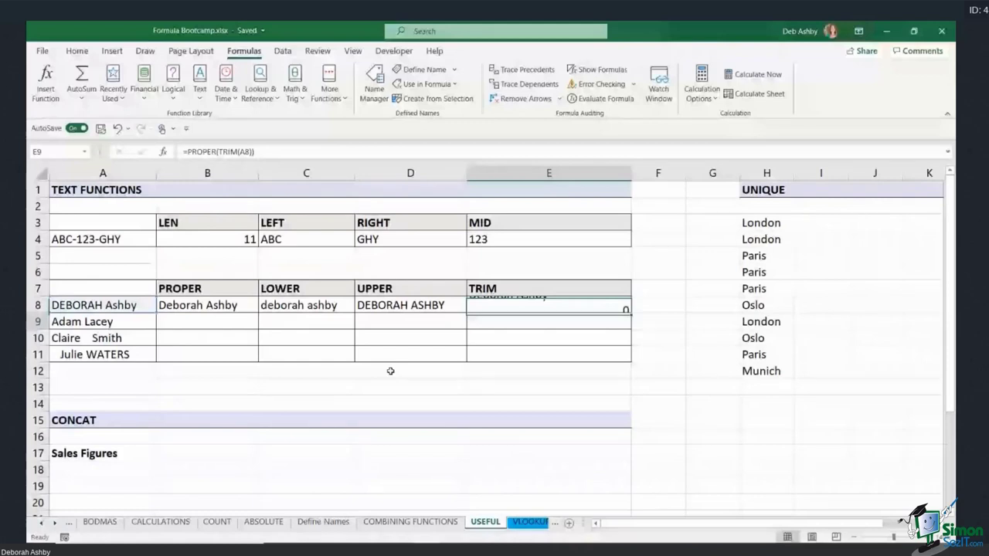
# Fill the PROPER and TRIM formula from E8 down to E11 and check the copied formula in E9.
pyautogui.click(549, 305)
pyautogui.moveTo(631, 313); pyautogui.dragTo(628, 358)
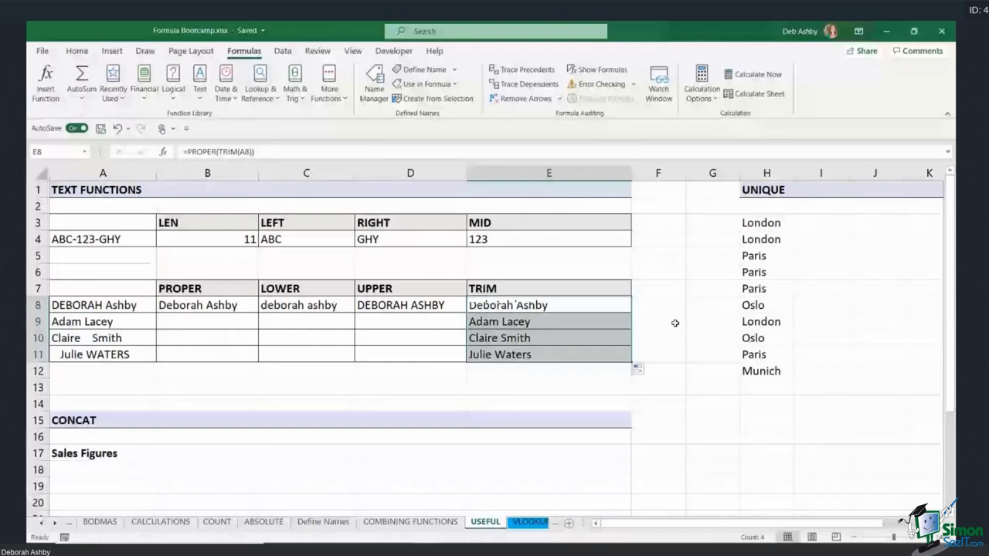
pyautogui.click(550, 324)
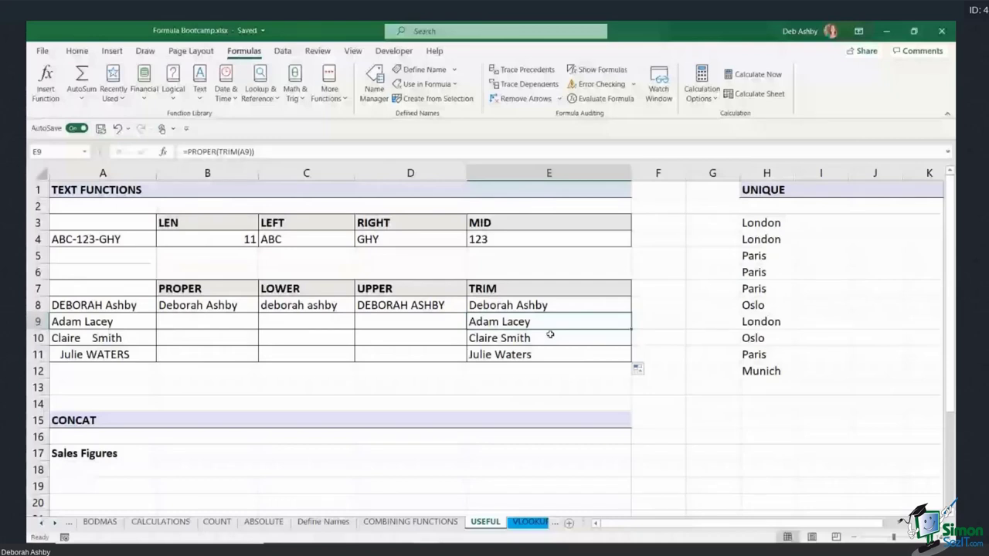
pyautogui.click(575, 275)
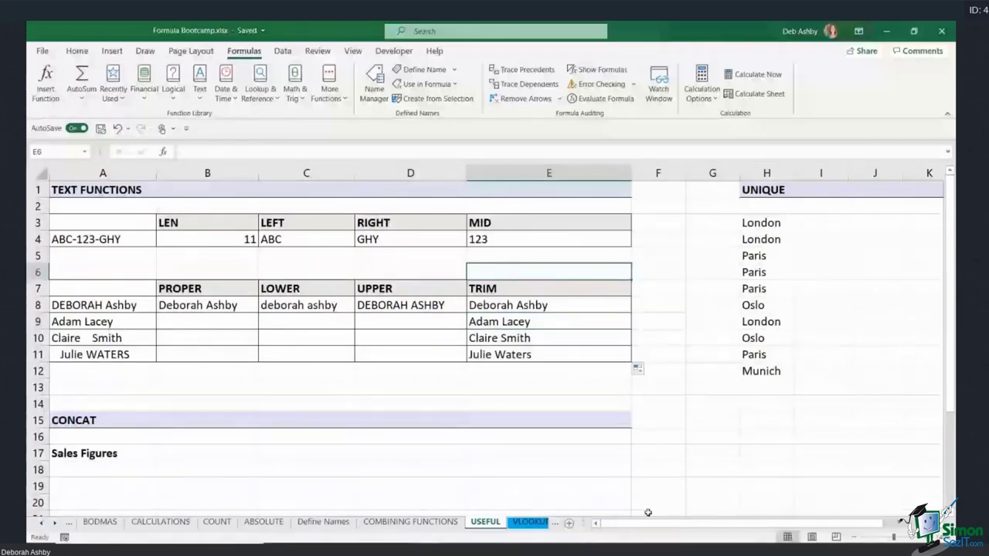
pyautogui.click(875, 222)
pyautogui.hscroll(2, 827, 274)
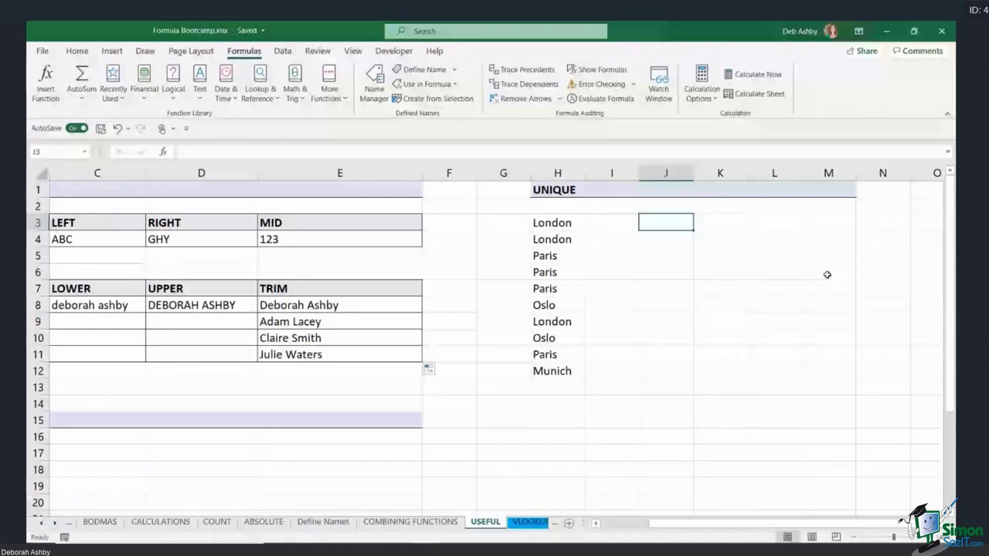
pyautogui.write('=UNIQUE(')
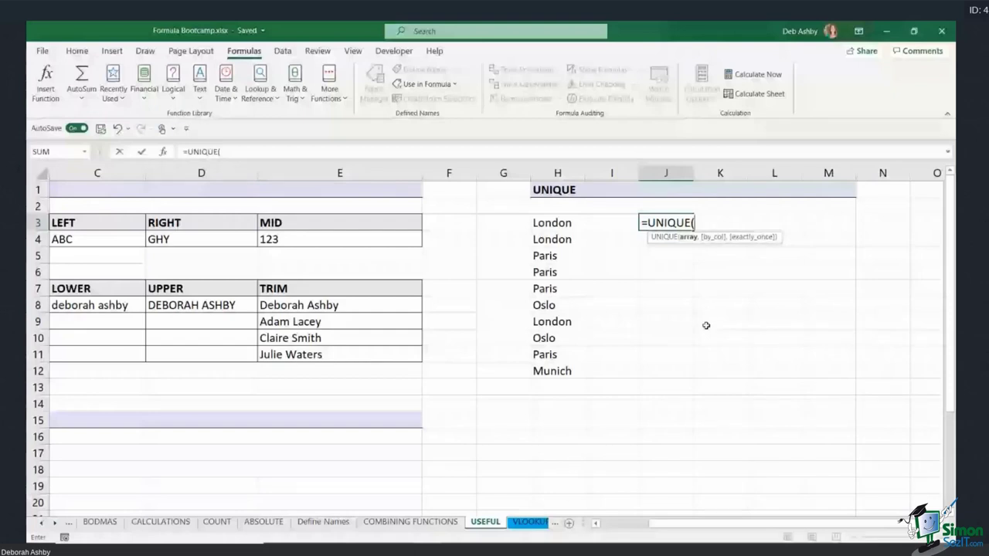
pyautogui.press('BackSpace')
pyautogui.press('BackSpace')
pyautogui.press('BackSpace')
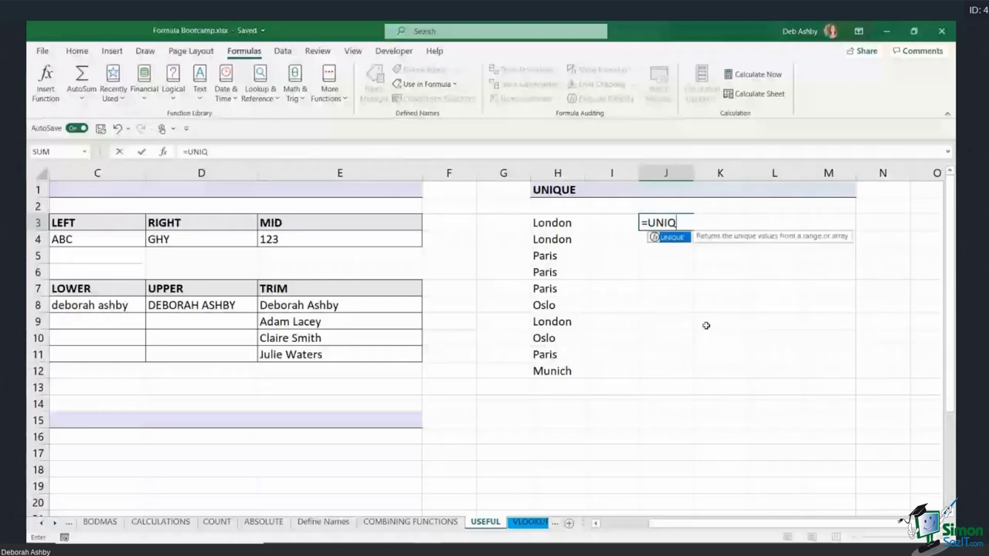
pyautogui.press('Escape')
pyautogui.click(774, 272)
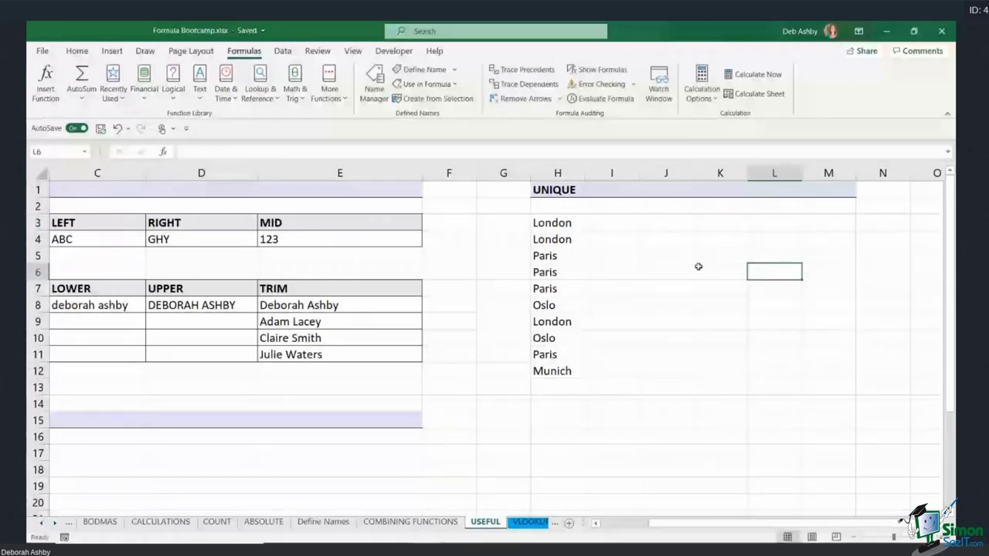
pyautogui.click(654, 294)
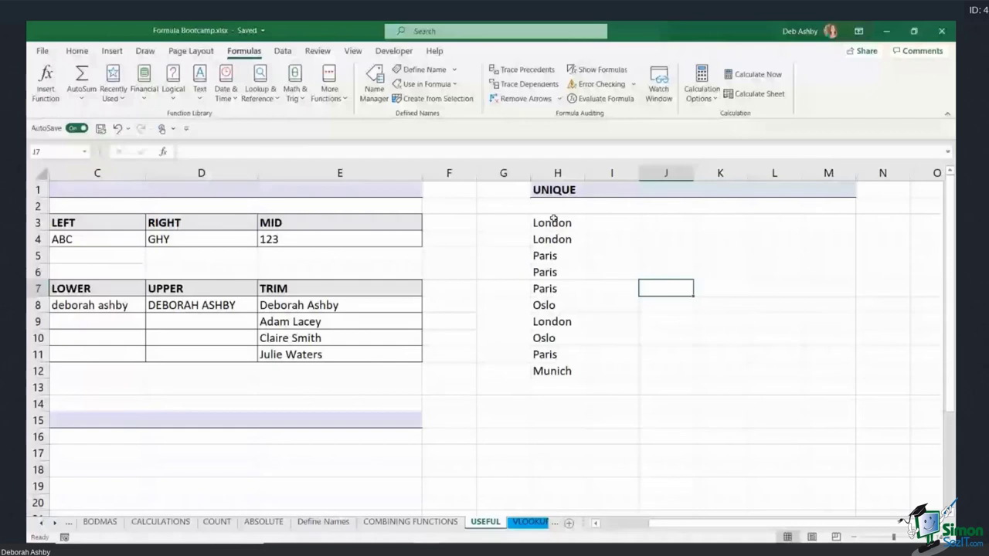
# Enter =UNIQUE(H3:H12) in cell J3 to list each city from column H once.
pyautogui.click(554, 221)
pyautogui.hotkey('ctrl', 'shift', 'Down')
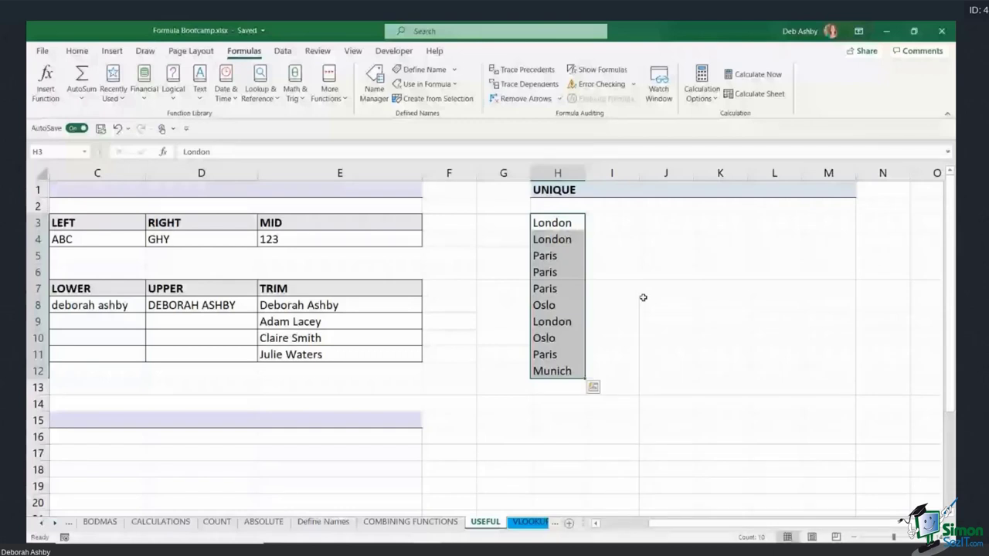
pyautogui.press('Right')
pyautogui.press('Right')
pyautogui.write('=')
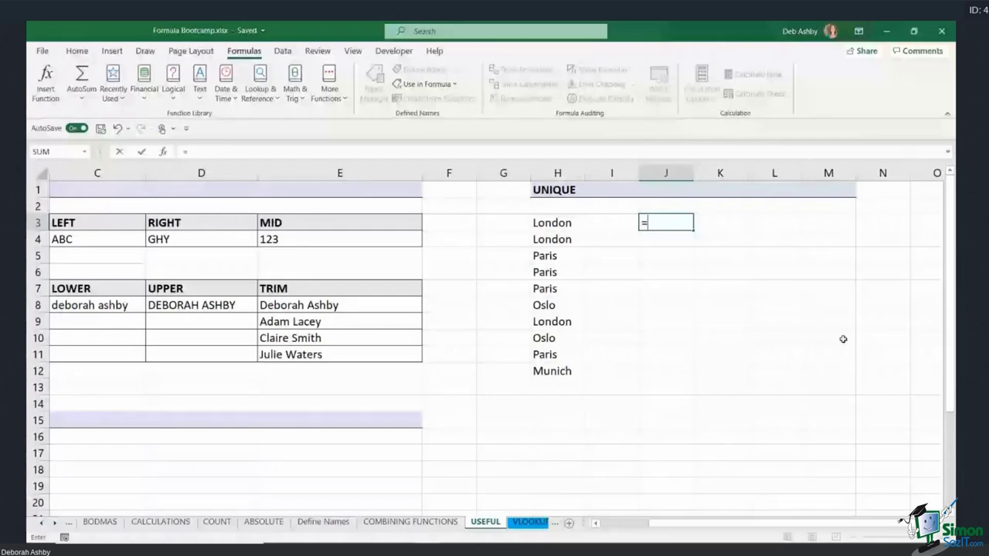
pyautogui.write('UNIQUE(')
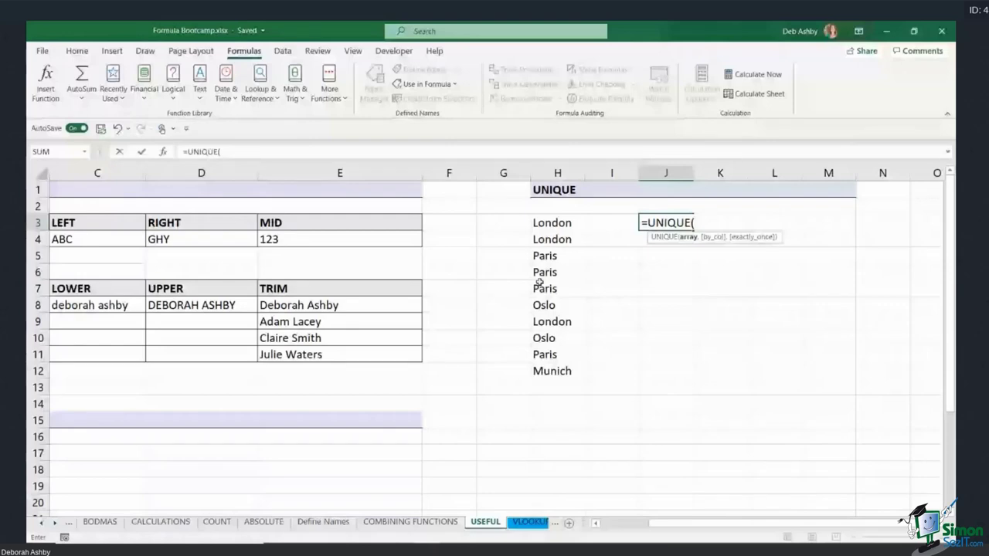
pyautogui.moveTo(550, 222); pyautogui.dragTo(550, 371)
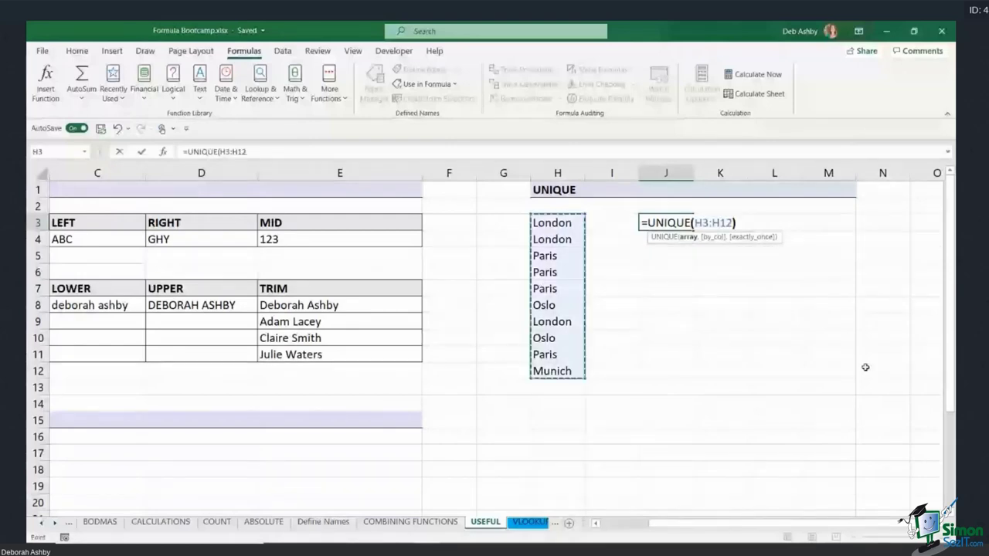
pyautogui.press('Return')
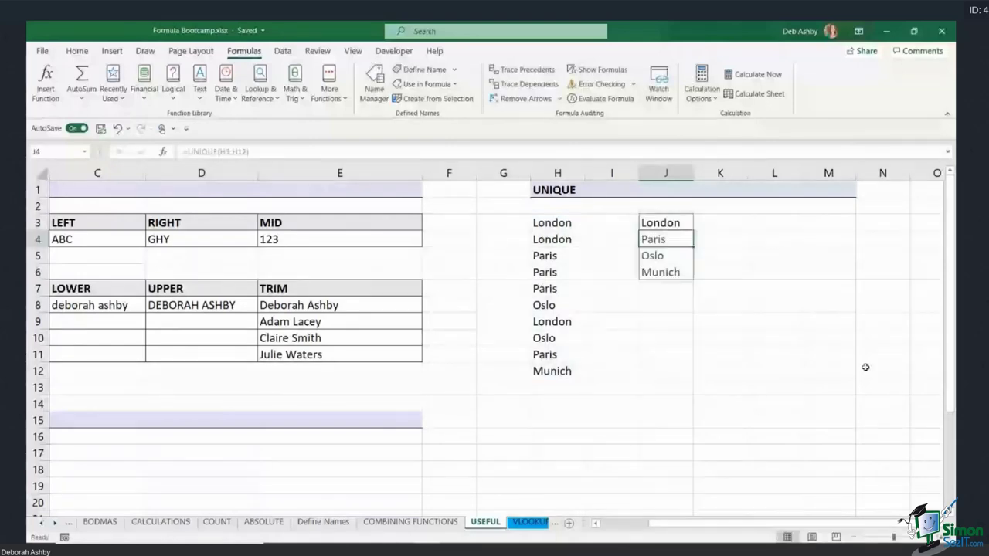
# Add a list data validation to cell B17 beside Sales Figures, with the source 2018,2019,2020.
pyautogui.click(792, 308)
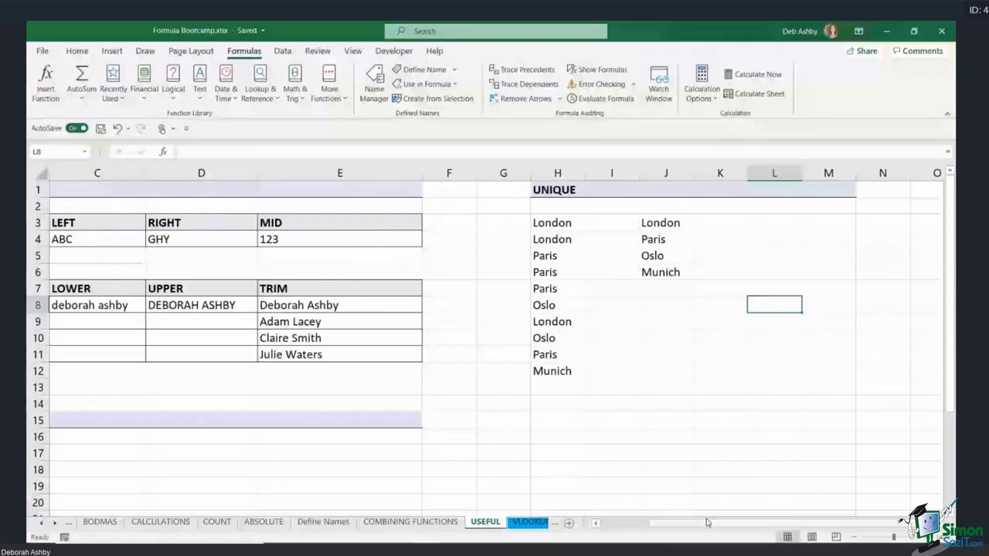
pyautogui.moveTo(707, 522); pyautogui.dragTo(656, 522)
pyautogui.click(409, 323)
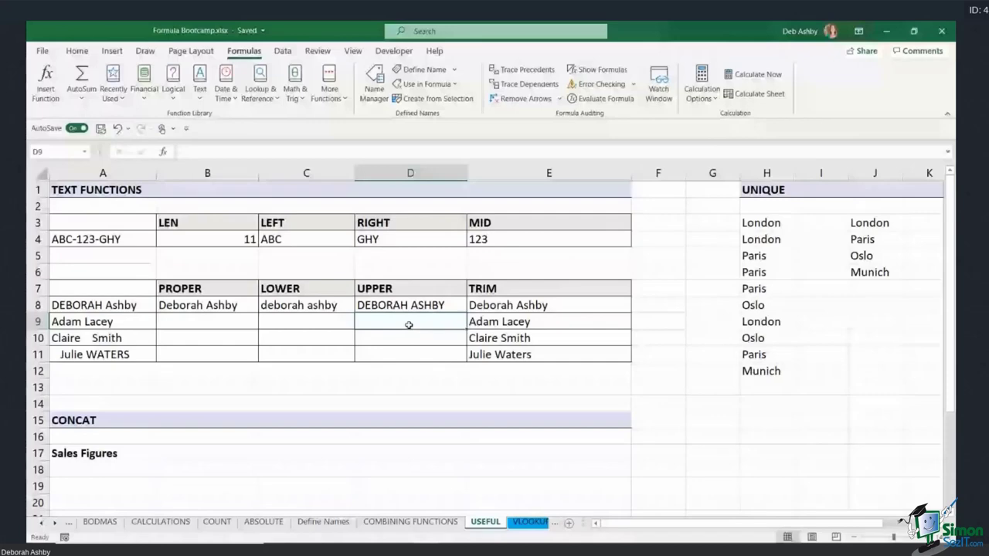
pyautogui.scroll(-4, 409, 324)
pyautogui.click(208, 288)
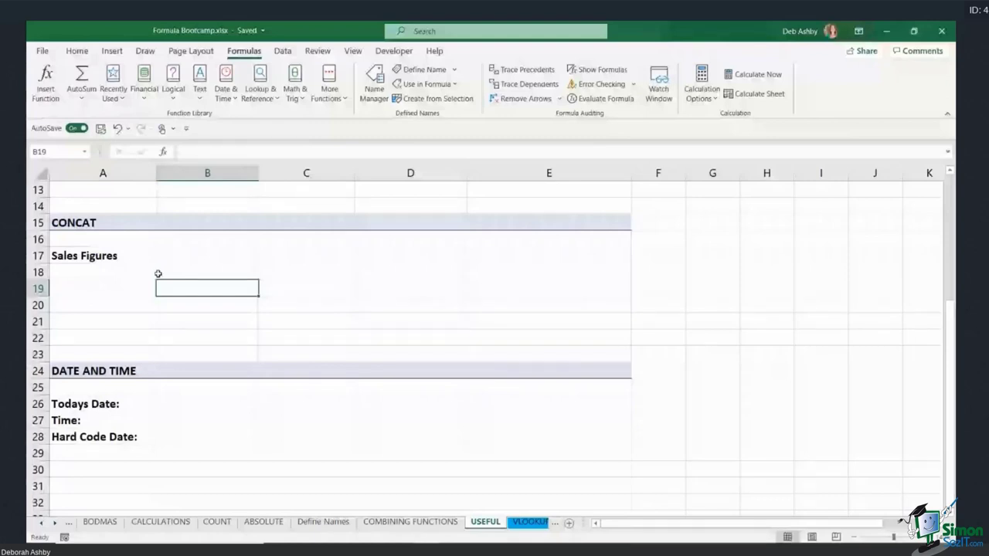
pyautogui.click(207, 256)
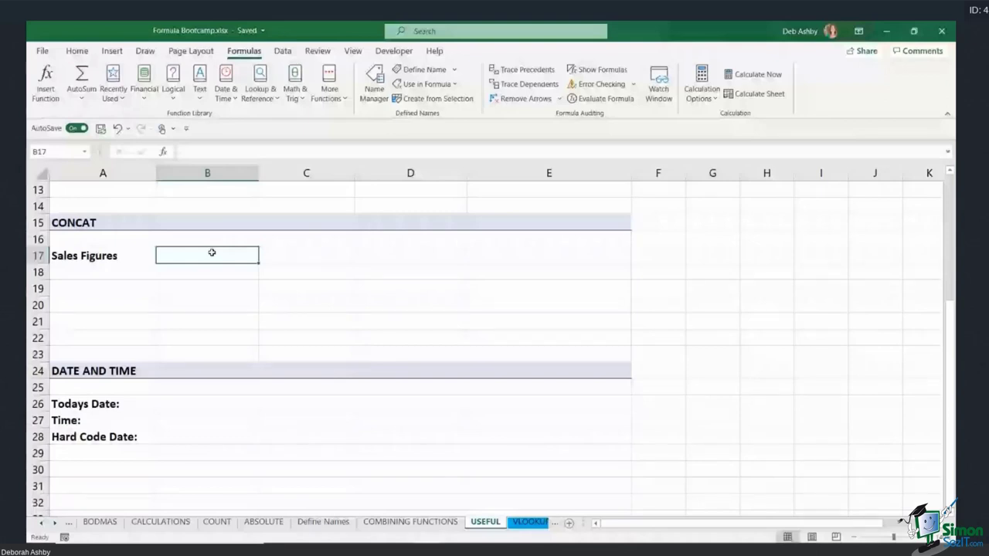
pyautogui.click(282, 51)
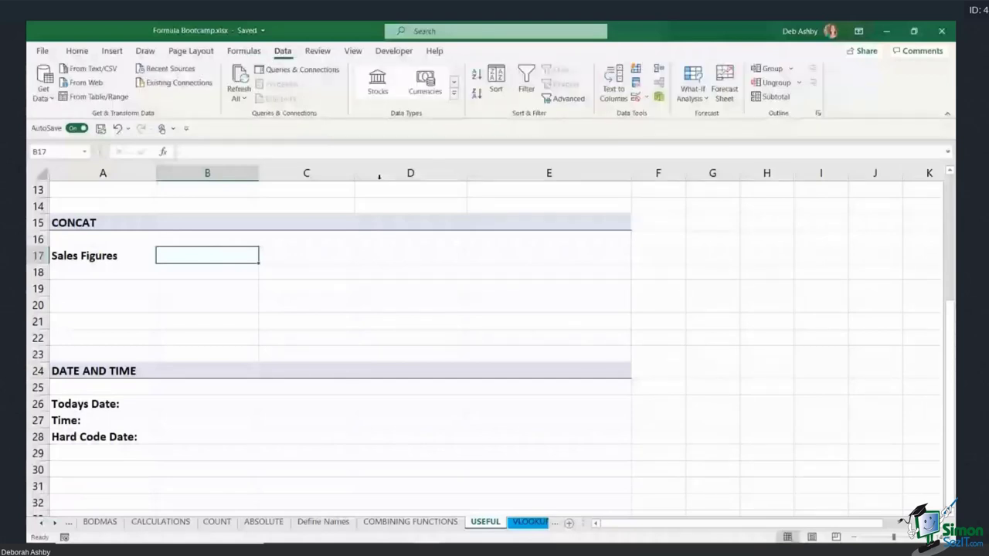
pyautogui.click(637, 97)
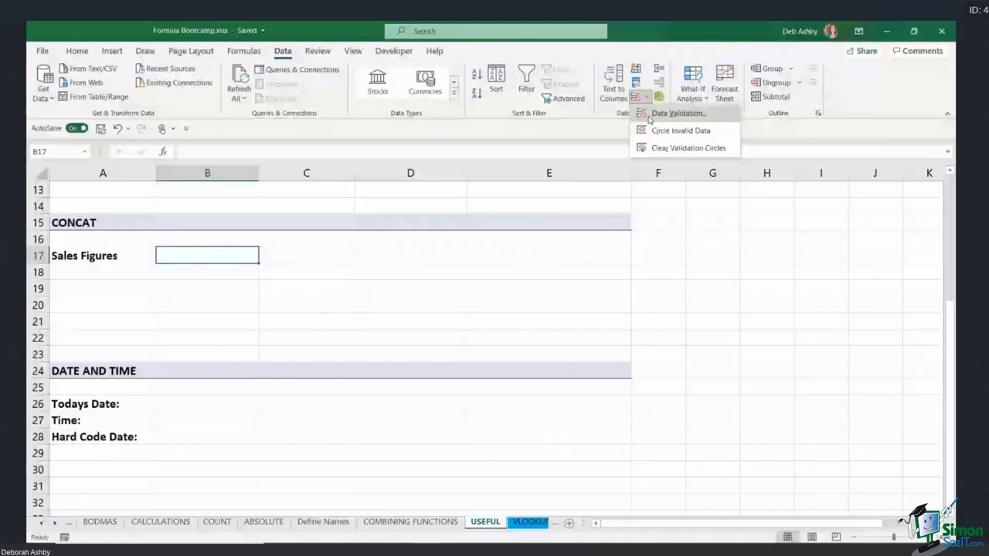
pyautogui.click(665, 113)
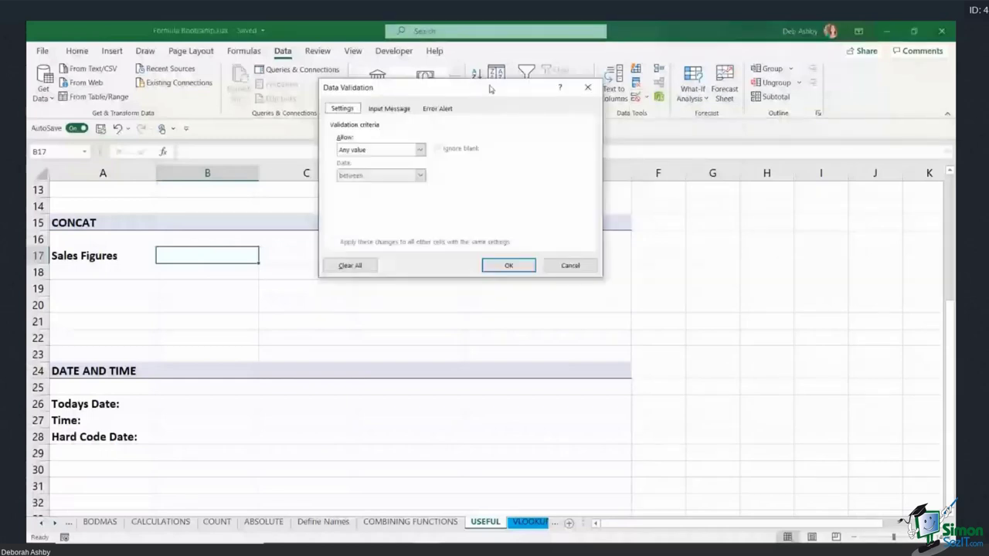
pyautogui.moveTo(489, 89); pyautogui.dragTo(549, 112)
pyautogui.click(438, 174)
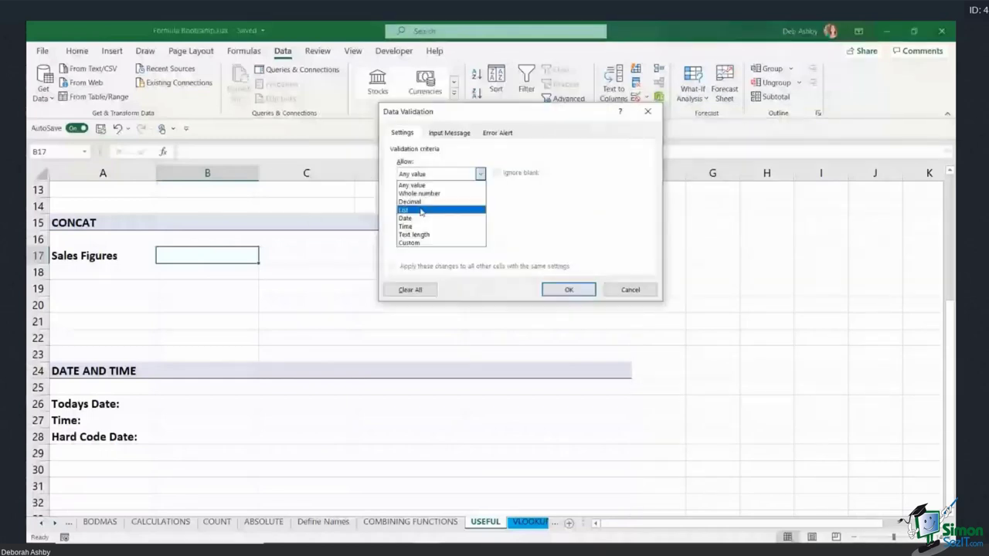
pyautogui.click(421, 210)
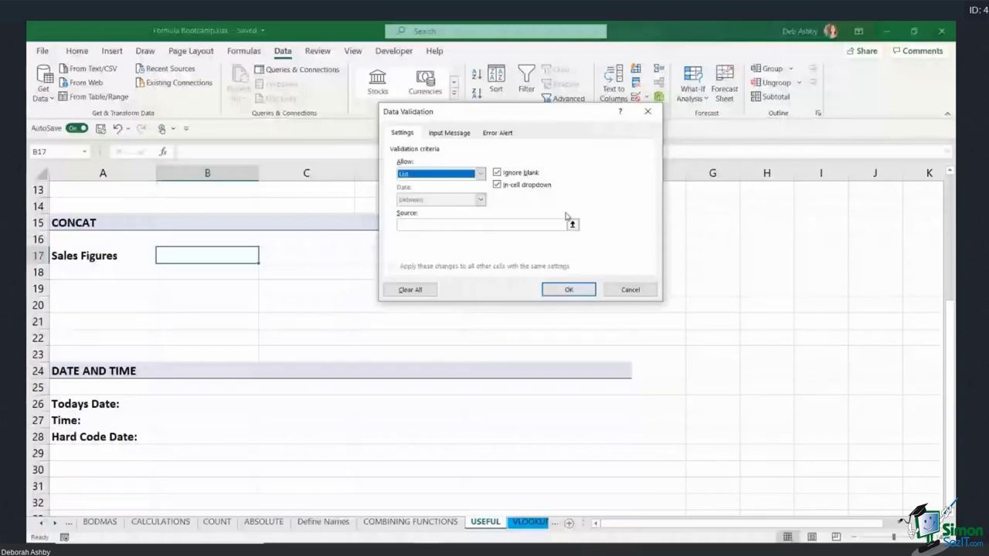
pyautogui.click(545, 225)
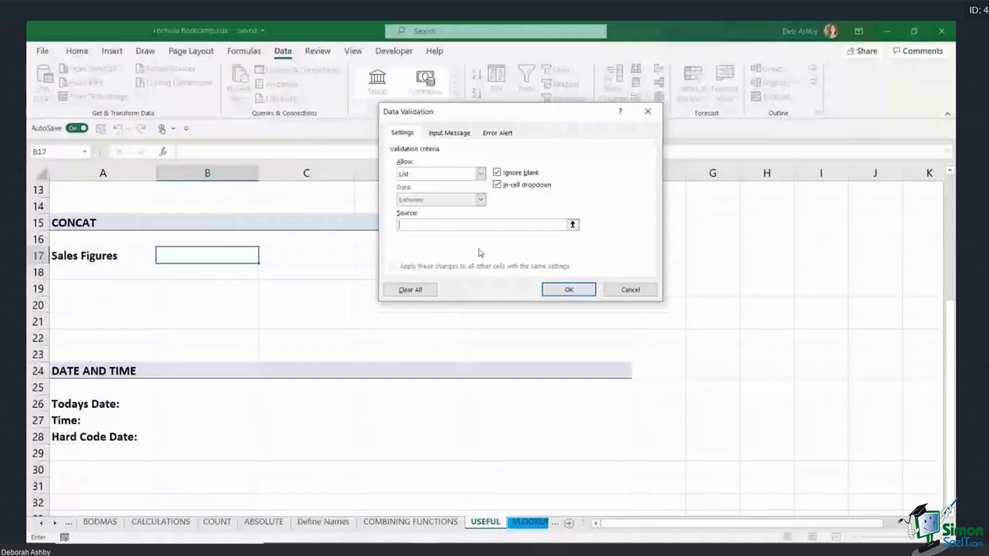
pyautogui.write('2018,2019,2020')
pyautogui.press('Return')
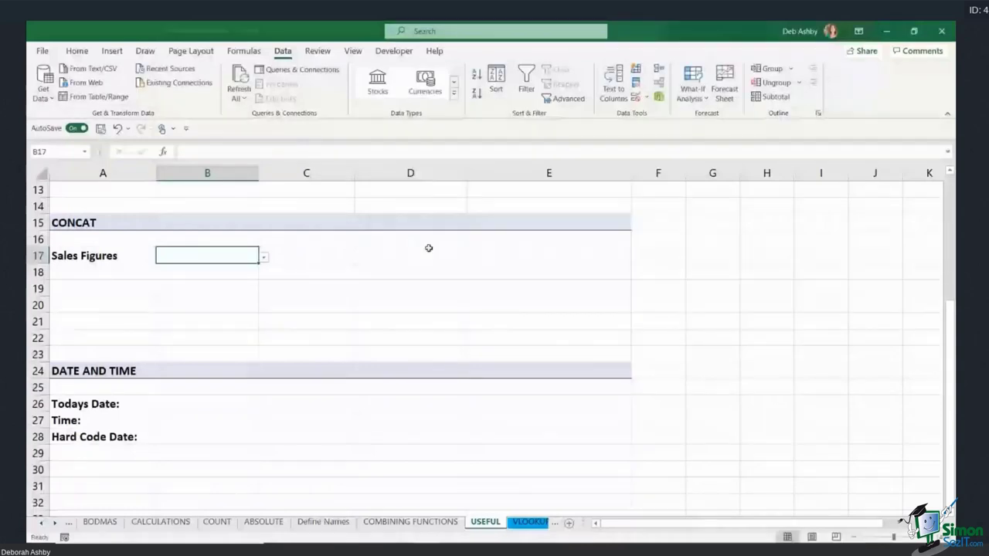
# Try the years 2019 and 2020 from the drop-down list in B17, finishing with 2019 selected.
pyautogui.click(262, 261)
pyautogui.click(142, 281)
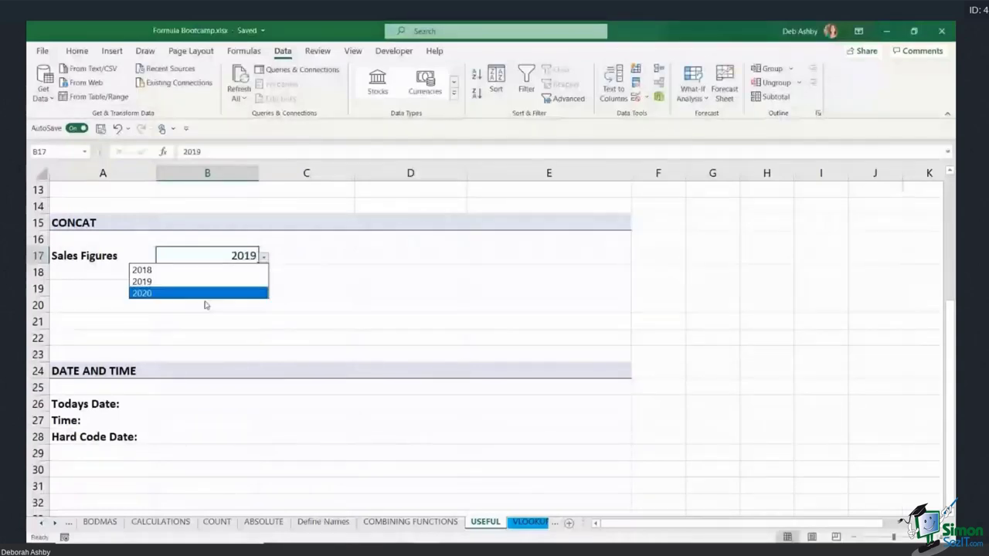
pyautogui.click(206, 294)
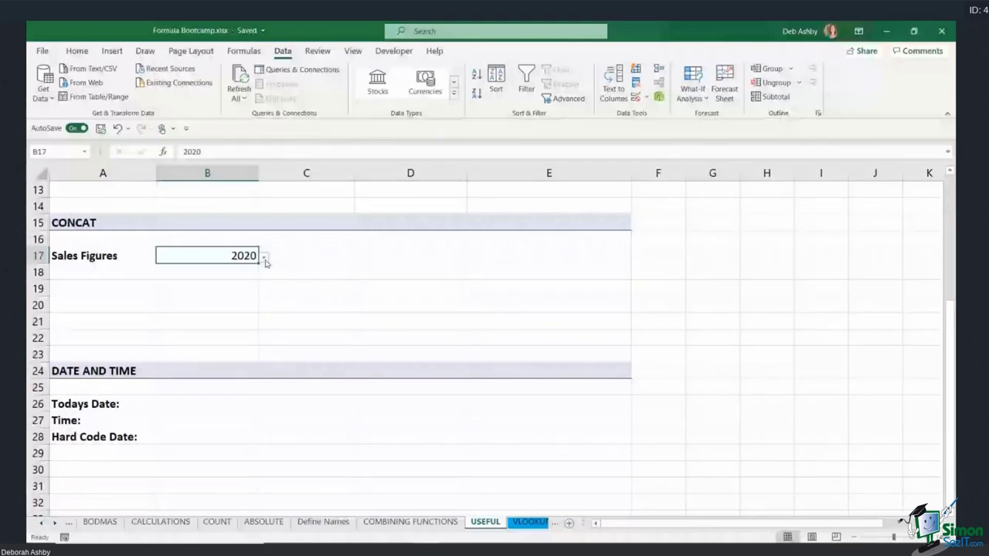
pyautogui.click(265, 263)
pyautogui.click(143, 281)
pyautogui.click(548, 304)
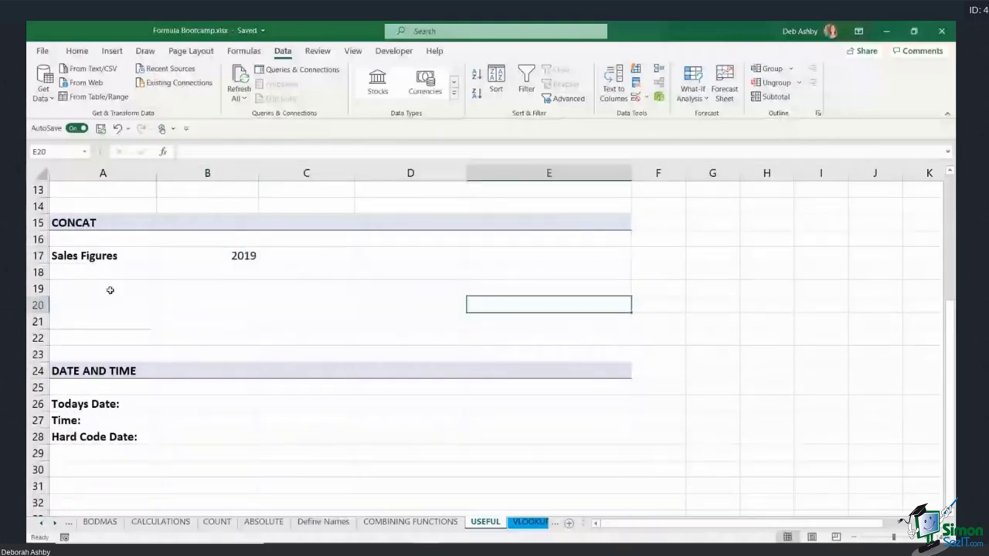
pyautogui.click(81, 288)
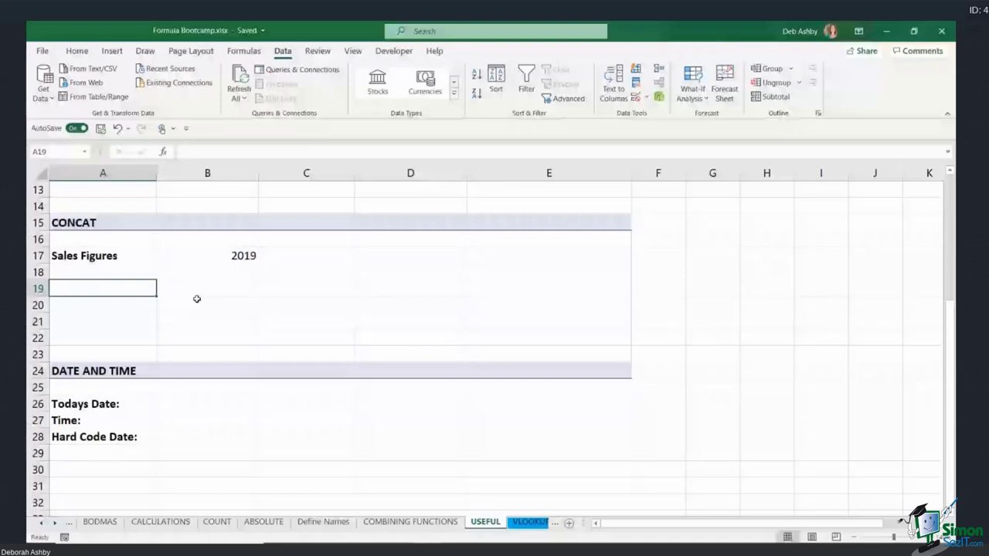
pyautogui.click(245, 258)
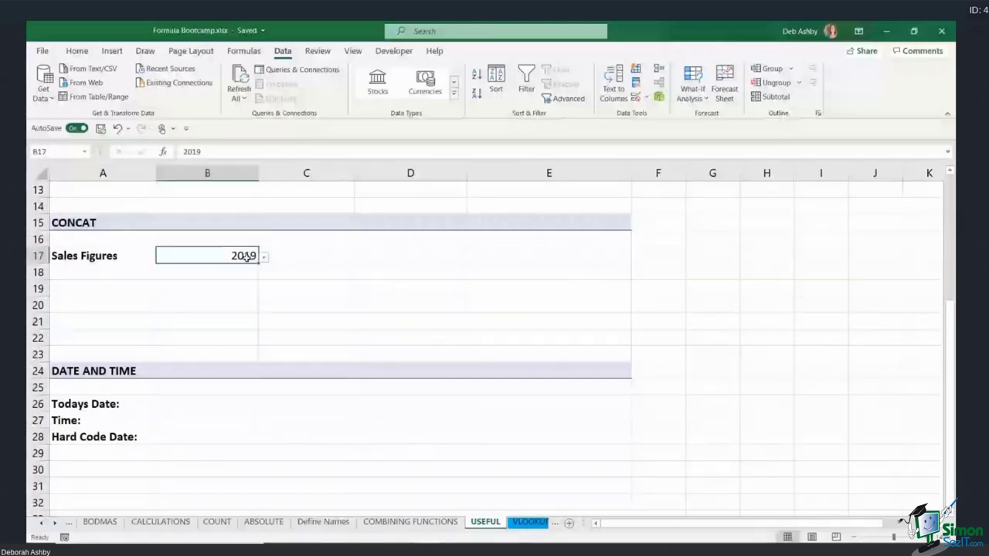
pyautogui.press('Down')
pyautogui.press('Down')
pyautogui.press('Right')
pyautogui.press('Right')
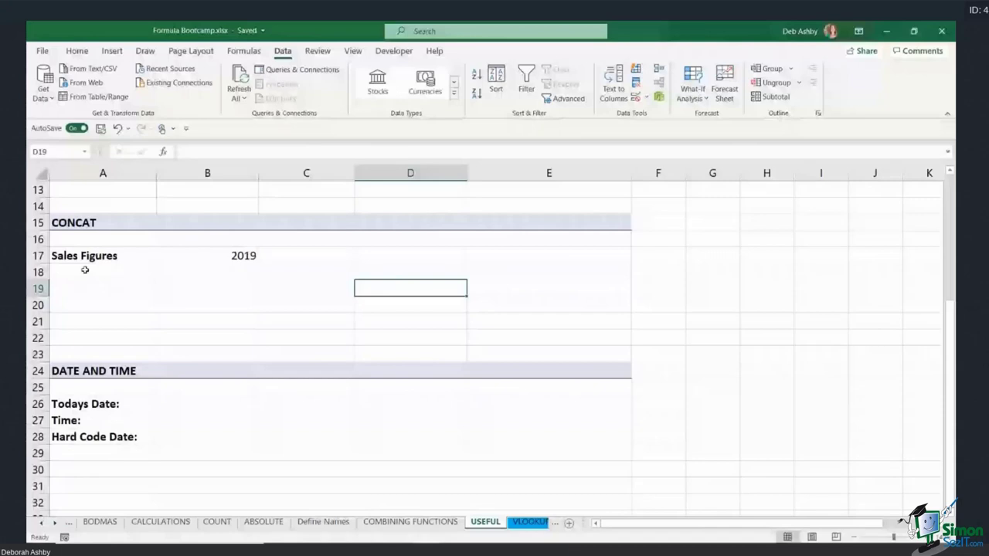
# Enter =CONCAT(A17,B17) in cell A20 to join the Sales Figures label with the selected year.
pyautogui.click(85, 305)
pyautogui.write('=CONCAT')
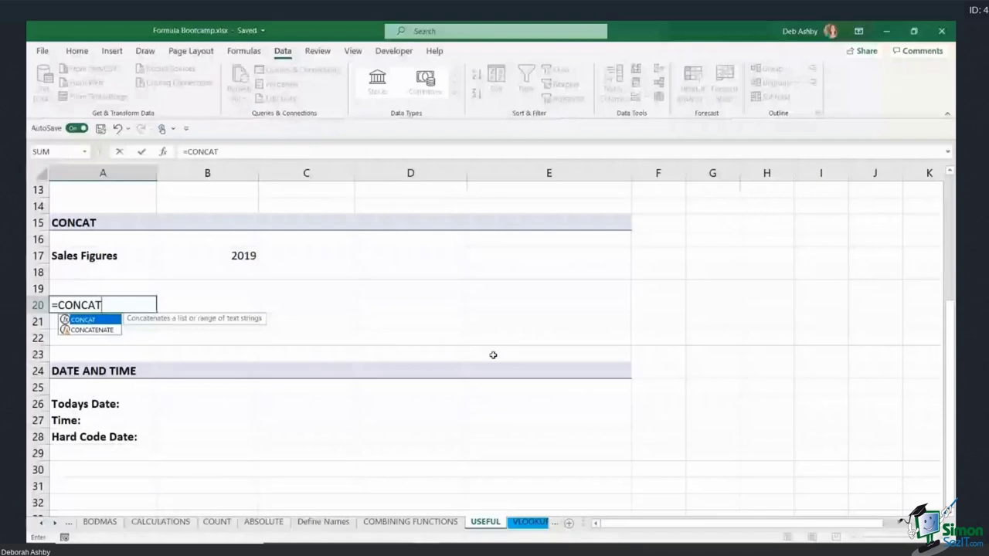
pyautogui.write('(')
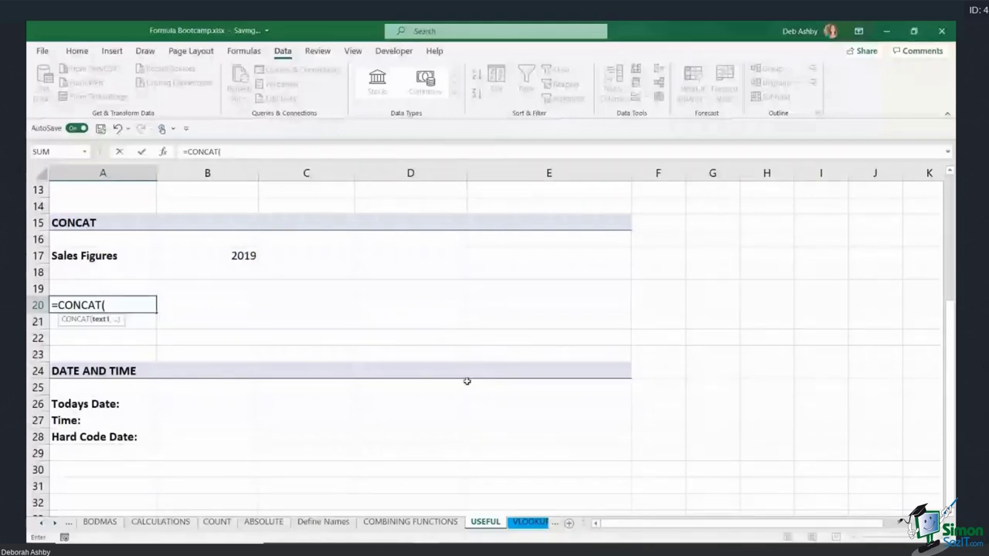
pyautogui.press('Up')
pyautogui.press('Up')
pyautogui.press('Up')
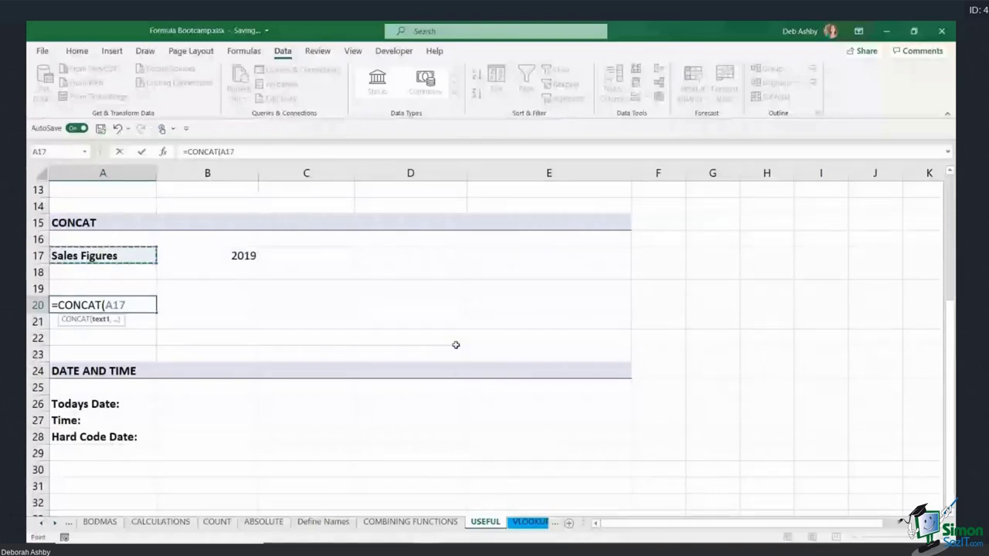
pyautogui.write(',')
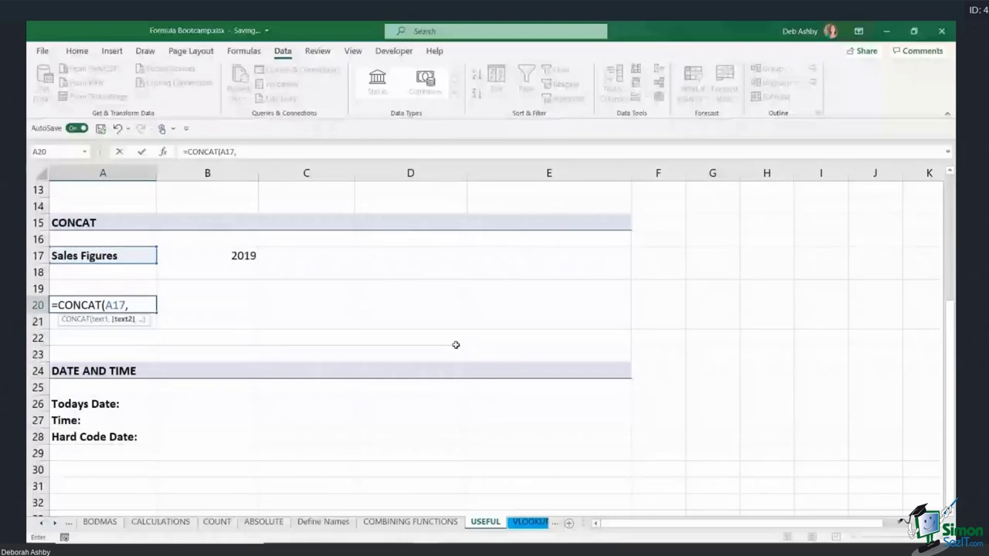
pyautogui.click(248, 258)
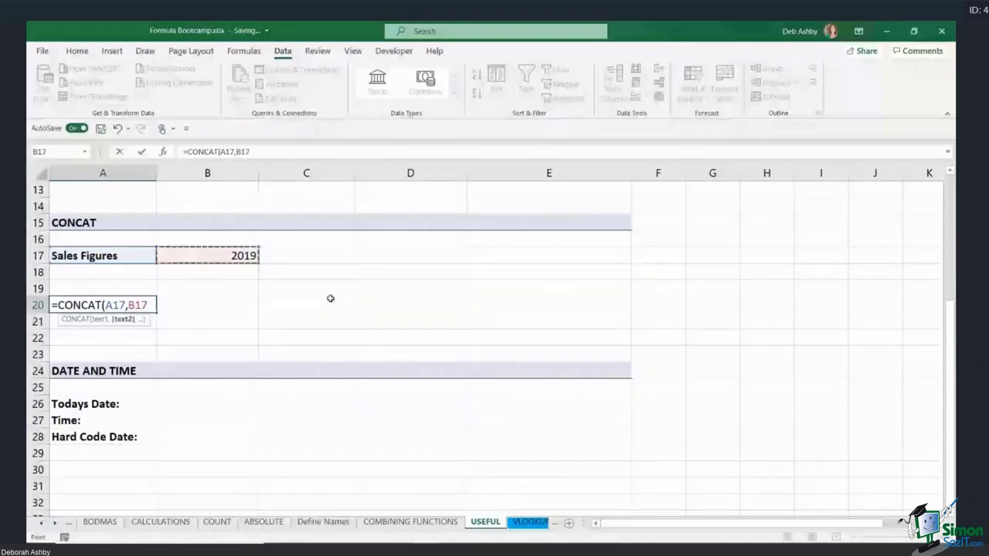
pyautogui.write(')')
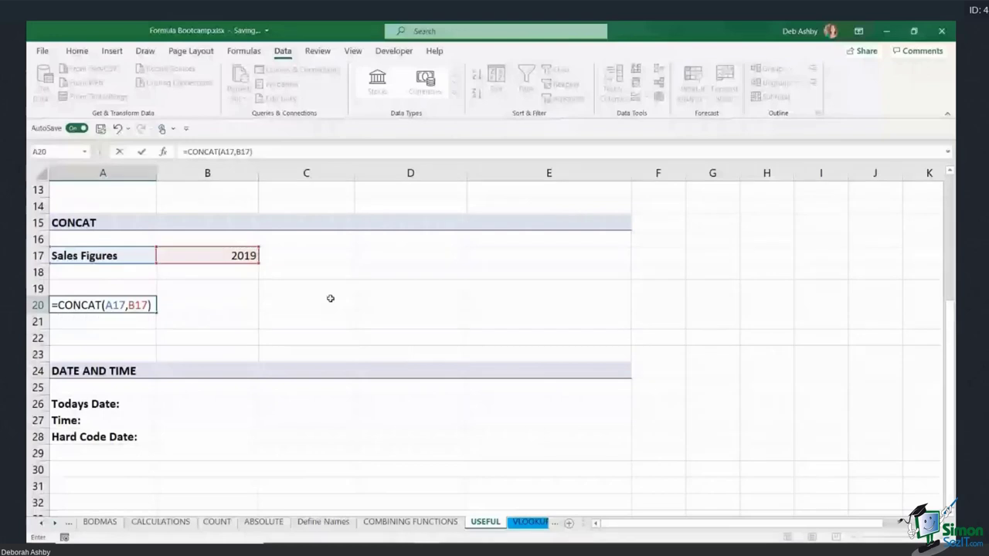
pyautogui.press('Return')
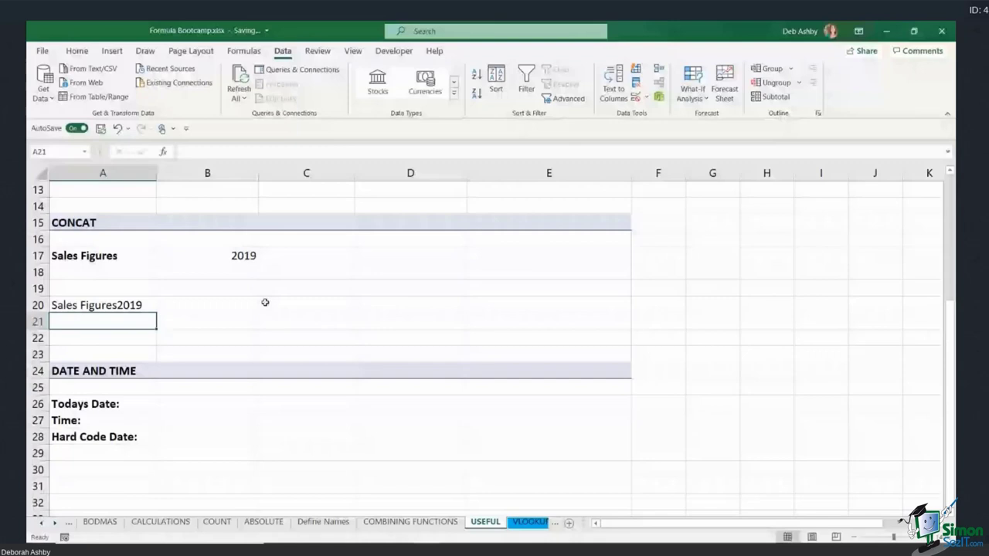
# Edit the formula in A20 to =CONCAT(A17," - ",B17) so a spaced hyphen separates the label and the year.
pyautogui.doubleClick(134, 305)
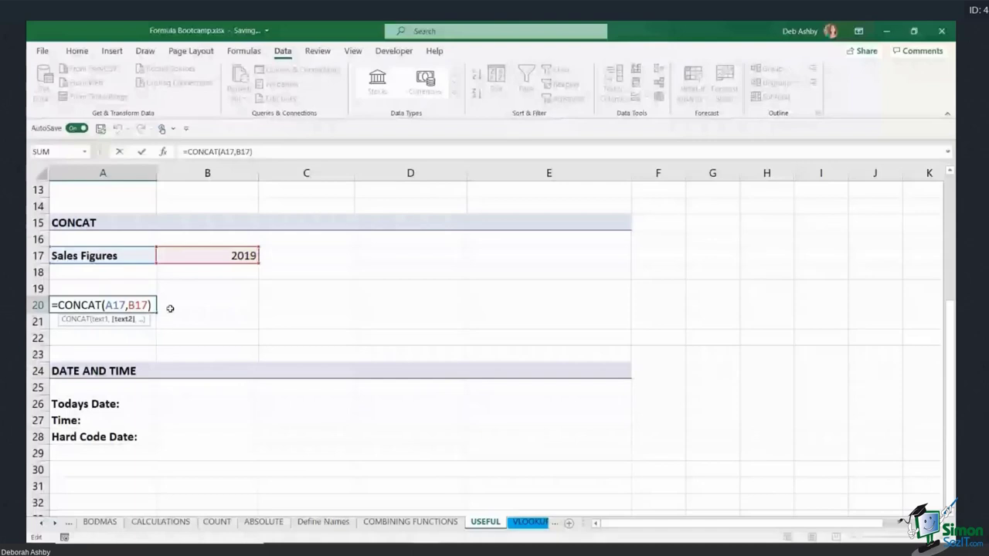
pyautogui.press('Left')
pyautogui.press('Left')
pyautogui.press('Left')
pyautogui.press('Left')
pyautogui.write('"')
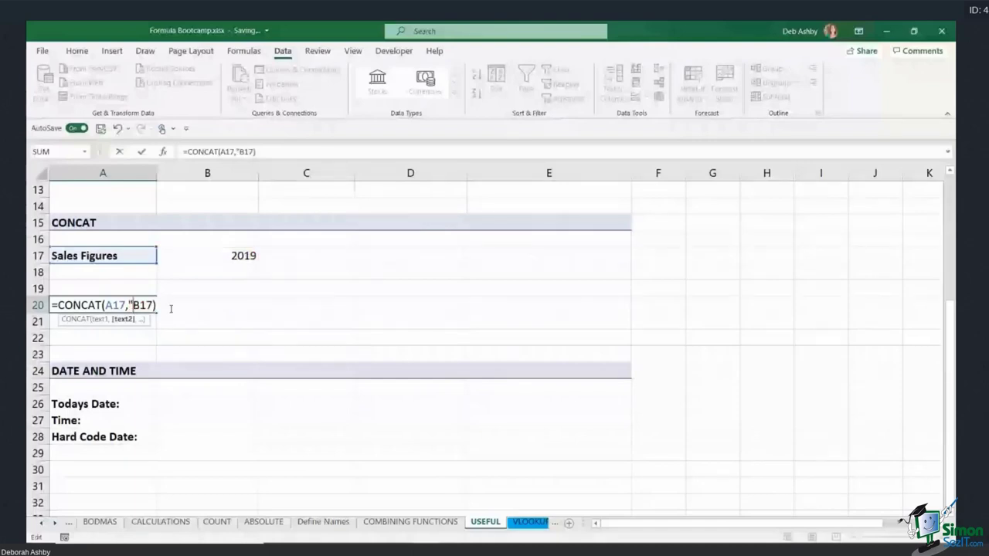
pyautogui.write(' - ",')
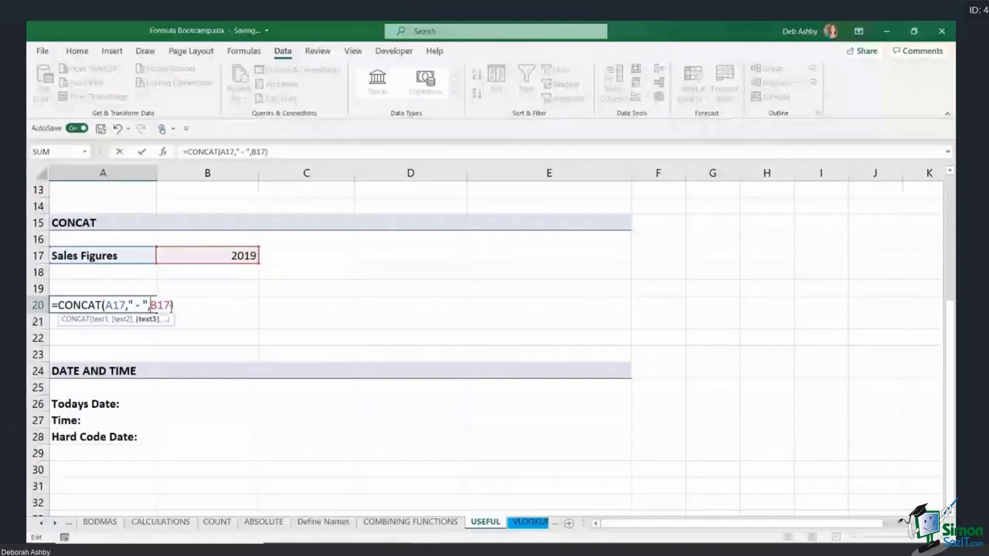
pyautogui.press('Return')
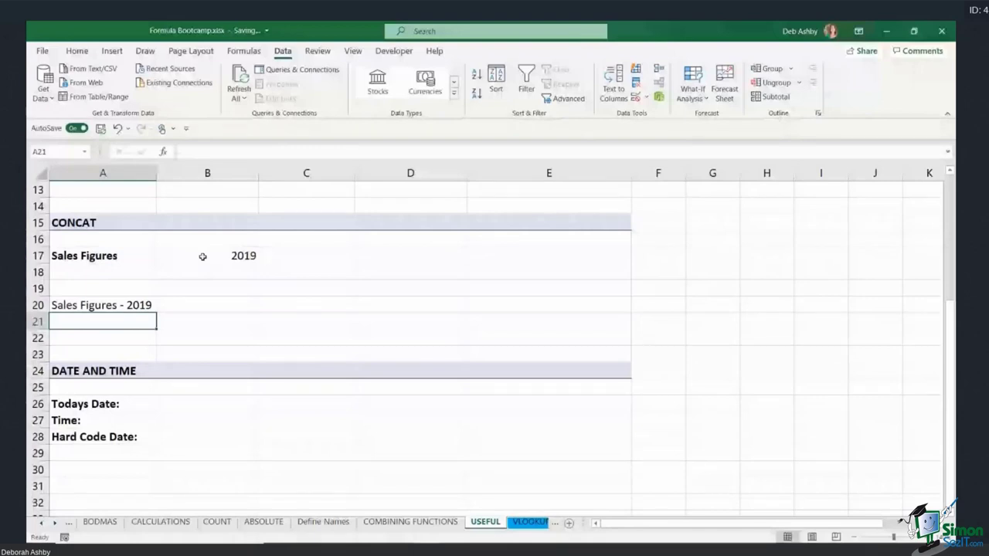
# Test the joined text in A20 by changing the year in B17 to 2018 and finally to 2020.
pyautogui.press('Up')
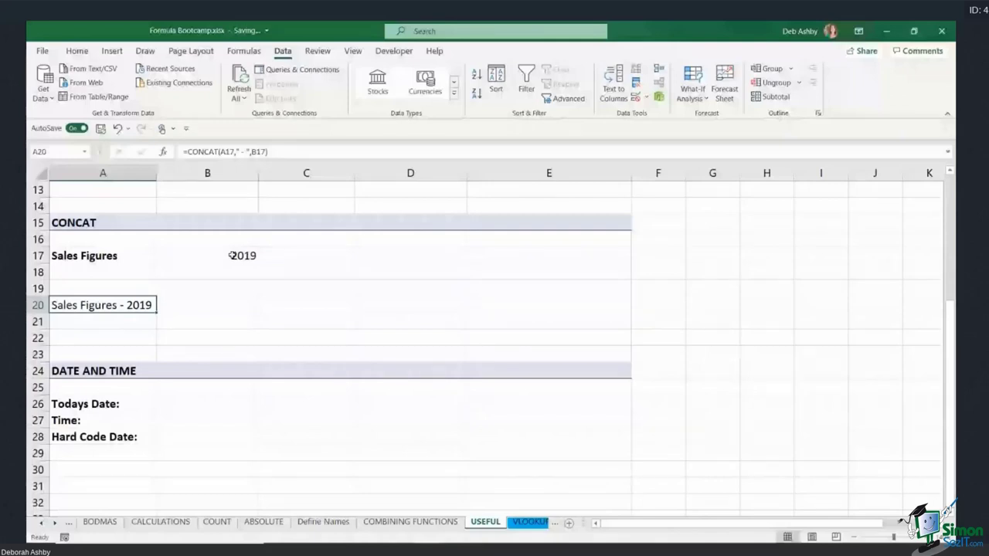
pyautogui.click(231, 255)
pyautogui.write('2018')
pyautogui.hotkey('ctrl', 'Return')
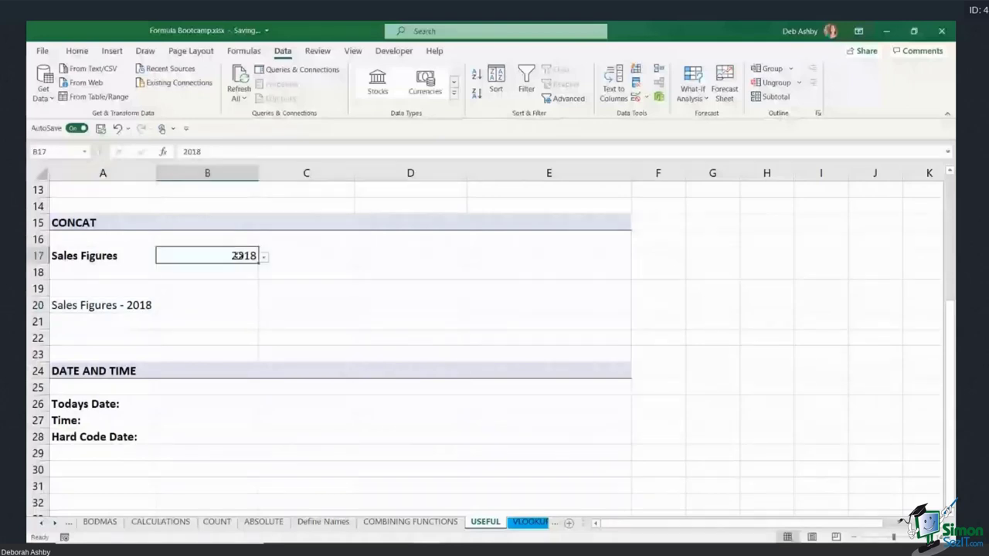
pyautogui.write('2020')
pyautogui.hotkey('ctrl', 'Return')
pyautogui.click(89, 311)
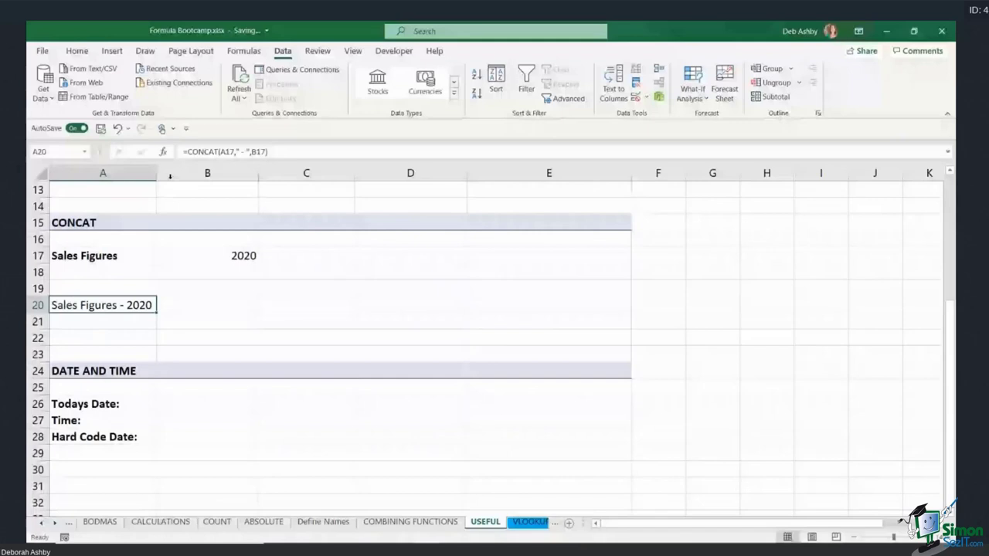
# Enter =TODAY() in cell B26 beside the Todays Date label.
pyautogui.click(195, 308)
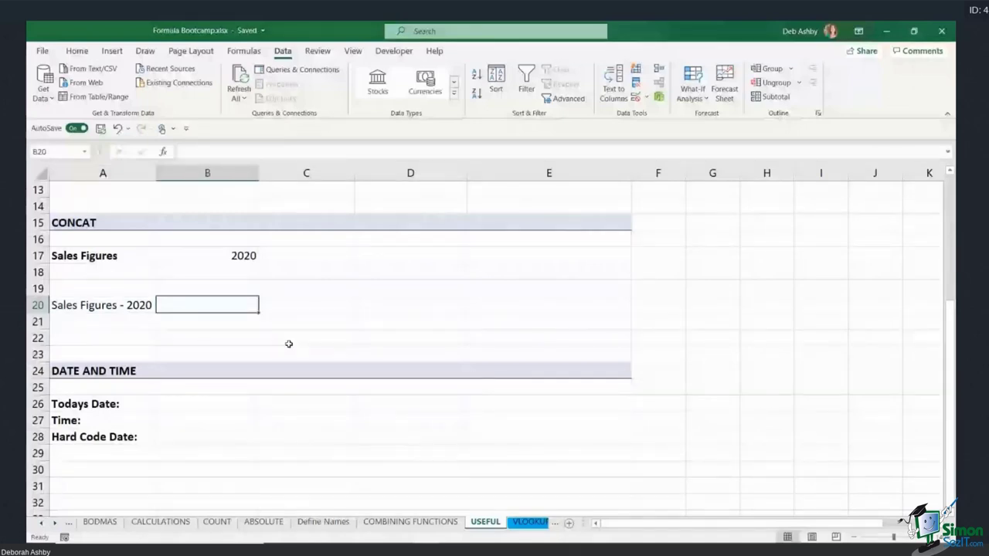
pyautogui.scroll(-2, 288, 344)
pyautogui.press('Down')
pyautogui.press('Down')
pyautogui.press('Down')
pyautogui.press('Down')
pyautogui.press('Down')
pyautogui.press('Down')
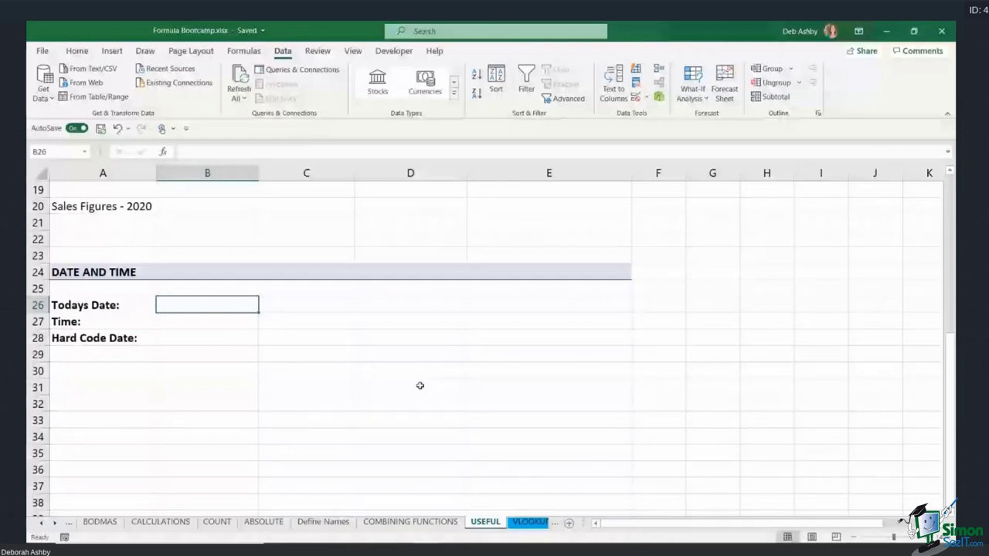
pyautogui.write('=')
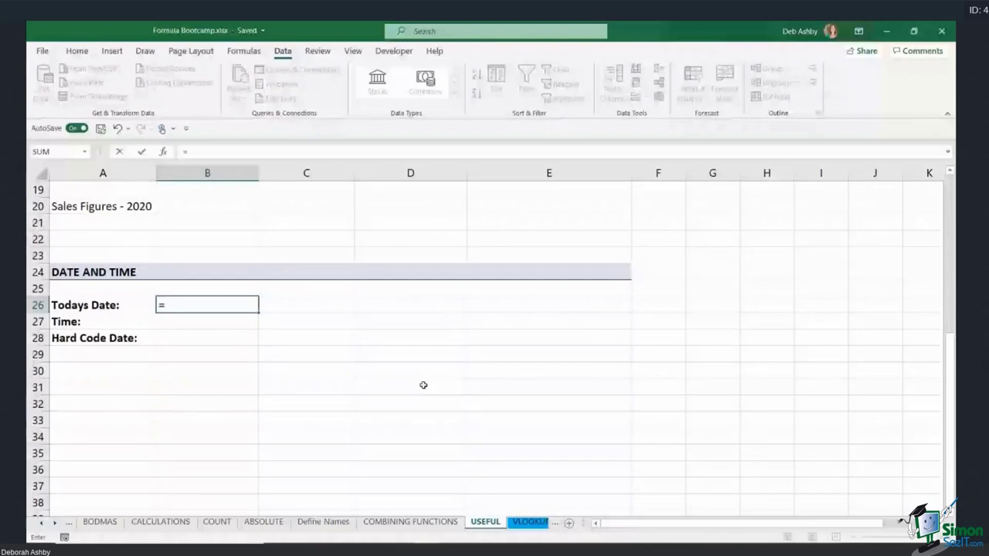
pyautogui.write('TODAY')
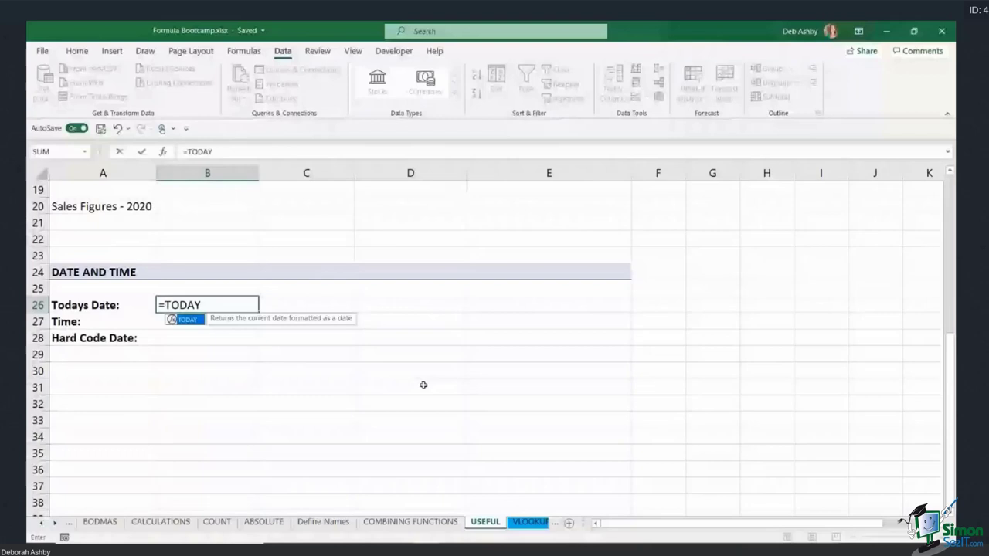
pyautogui.write('()')
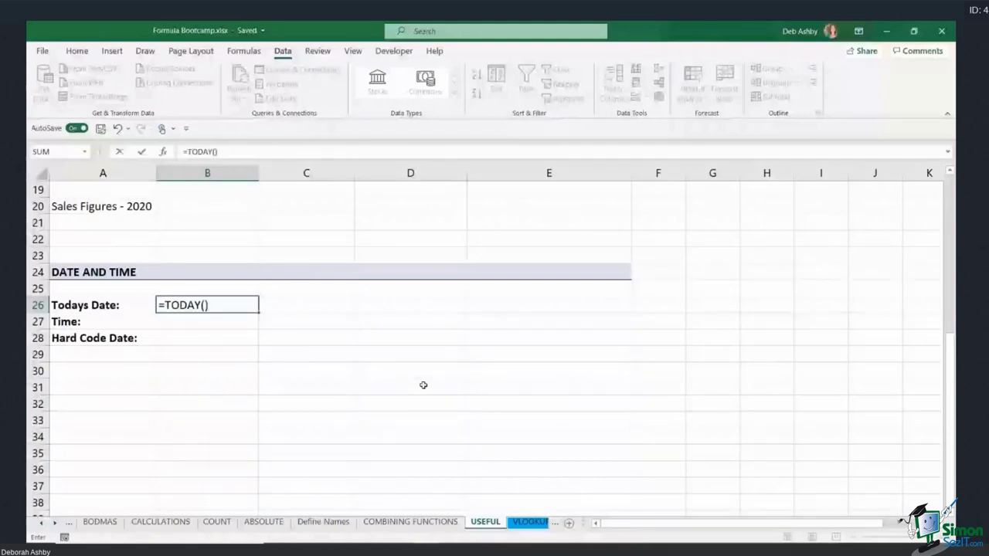
pyautogui.press('Return')
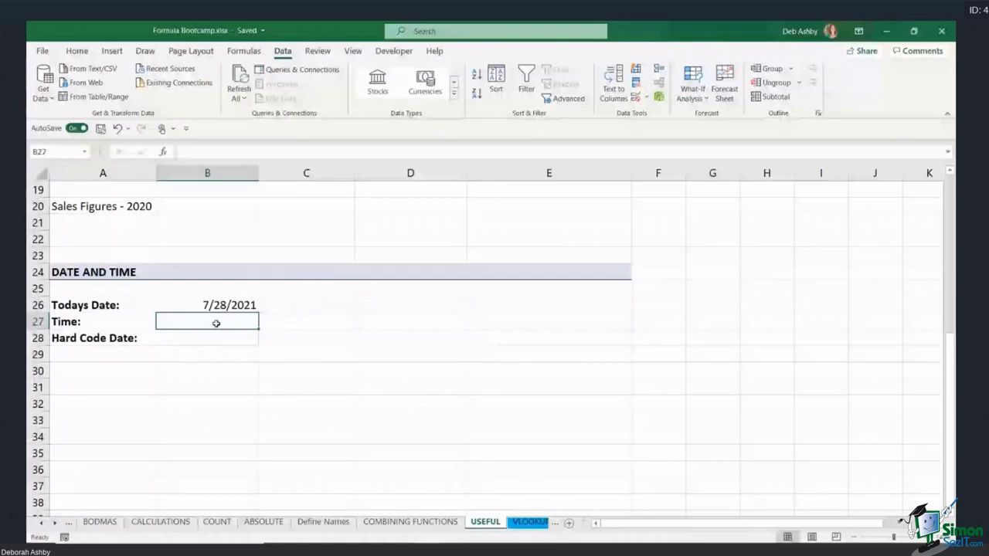
# Enter =NOW() in B27 for the time and insert the current date, 7/28/2021, as a static value in B28.
pyautogui.write('=NOW()')
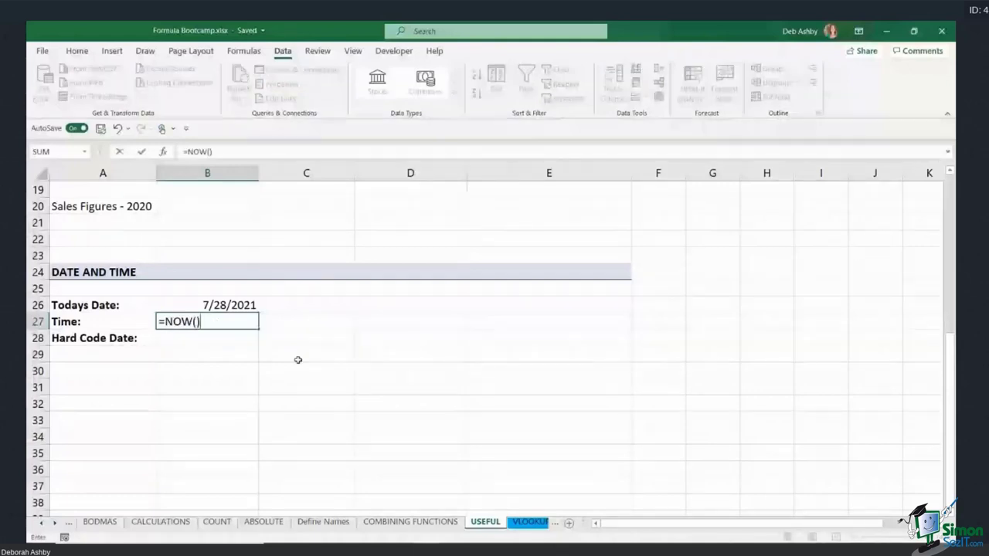
pyautogui.press('Return')
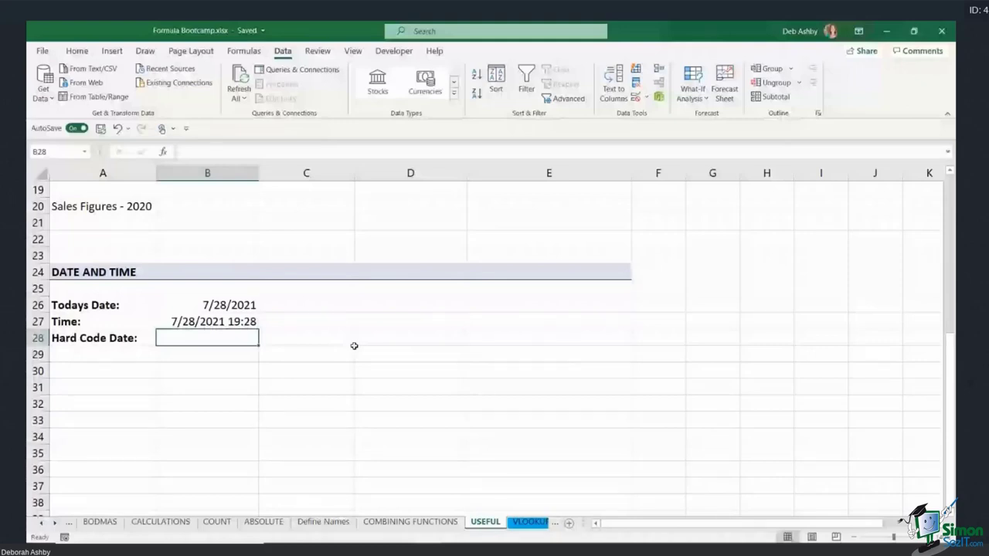
pyautogui.hotkey('ctrl', ';')
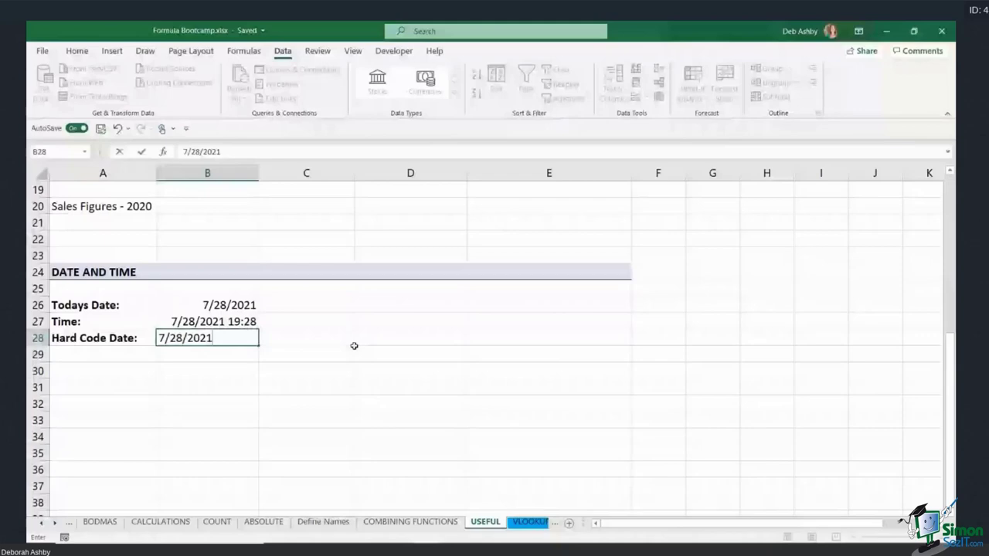
pyautogui.press('Tab')
# Review the text function formulas in C4, D4 and E8 of the TEXT FUNCTIONS section.
pyautogui.scroll(2, 378, 346)
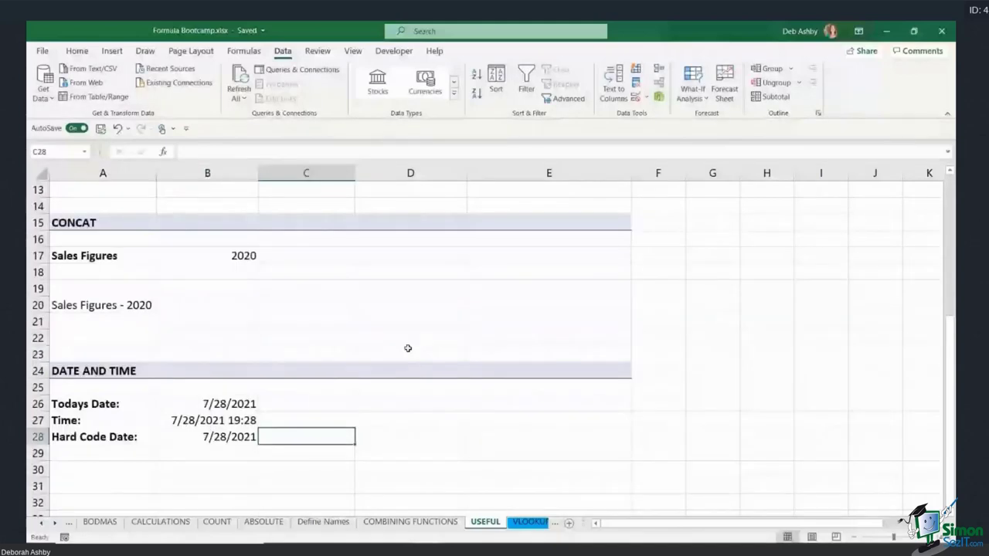
pyautogui.scroll(4, 386, 309)
pyautogui.click(347, 240)
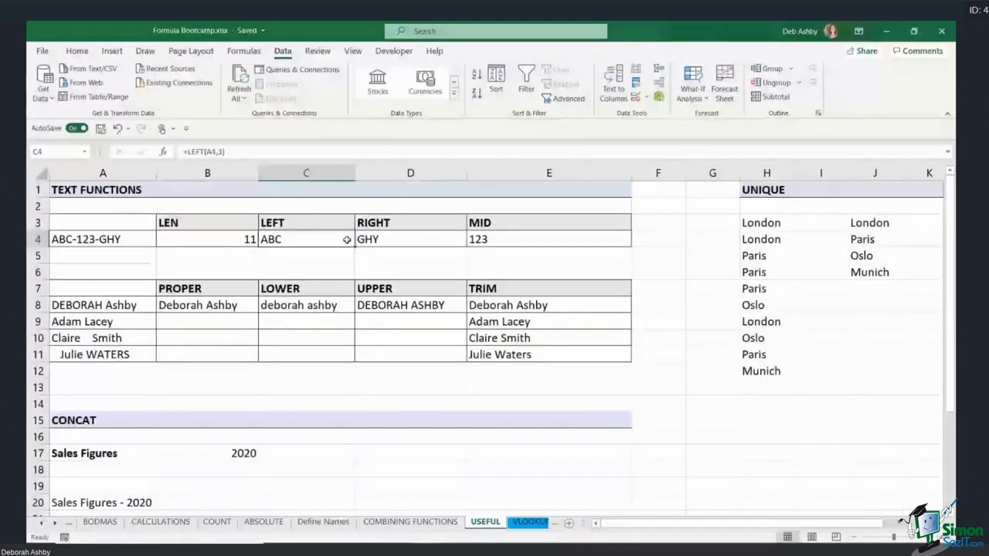
pyautogui.click(410, 240)
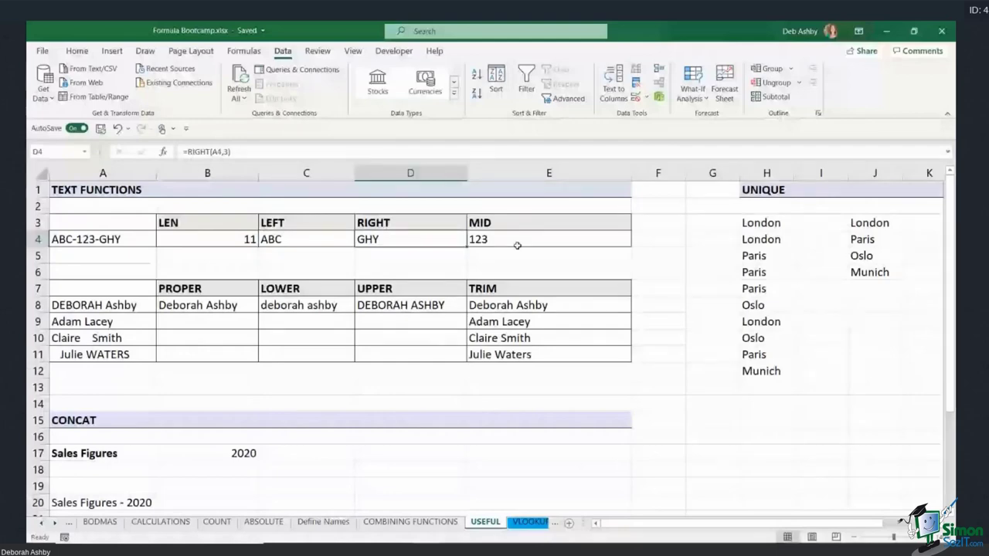
pyautogui.click(518, 307)
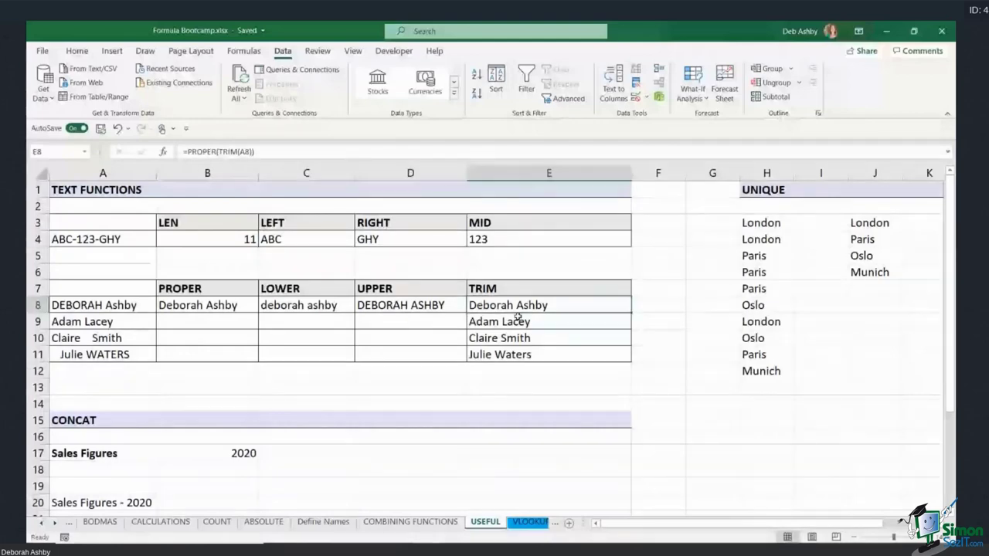
# Open the VLOOKUP EXACT sheet and examine its part numbers and the empty Description and Unit price columns.
pyautogui.click(55, 523)
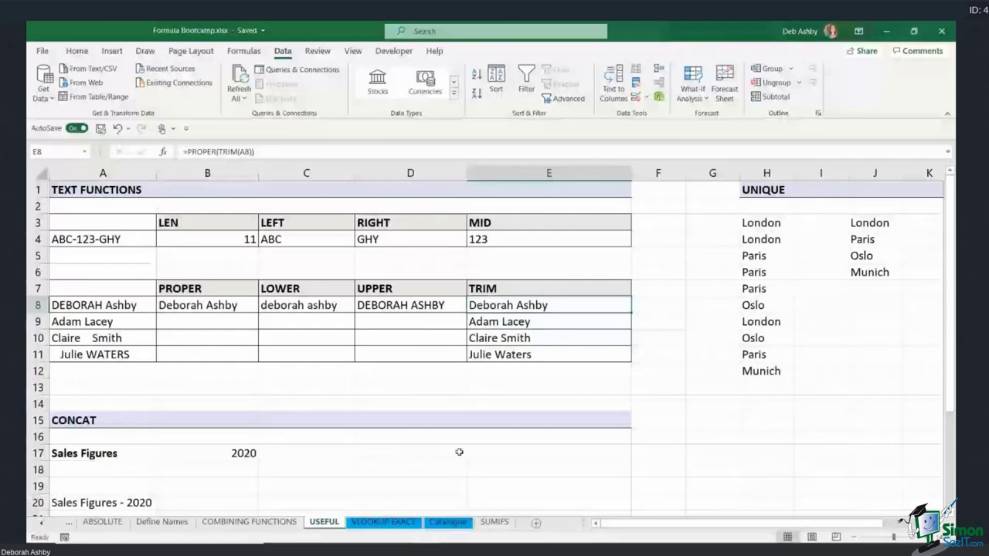
pyautogui.click(392, 523)
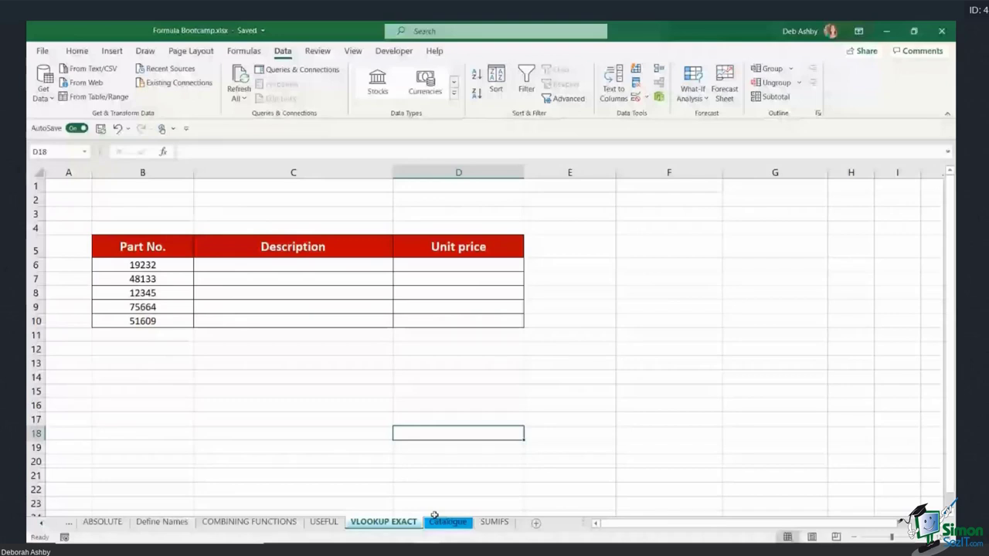
pyautogui.click(669, 306)
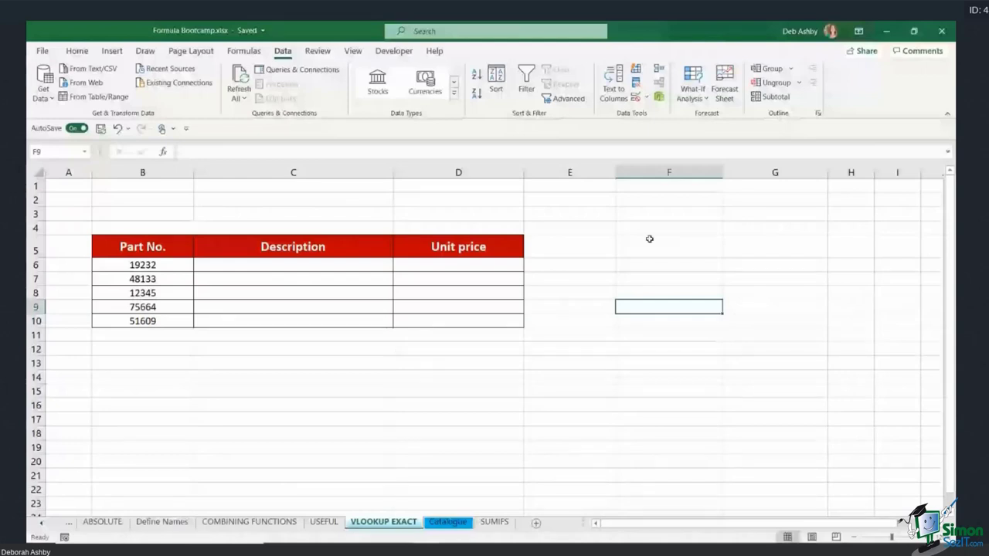
pyautogui.click(623, 240)
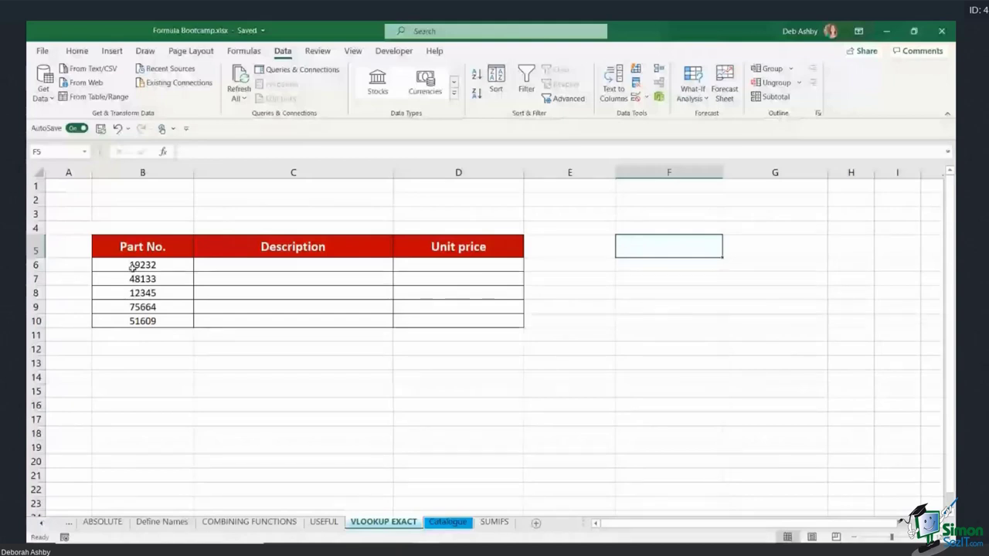
pyautogui.moveTo(143, 265); pyautogui.dragTo(134, 320)
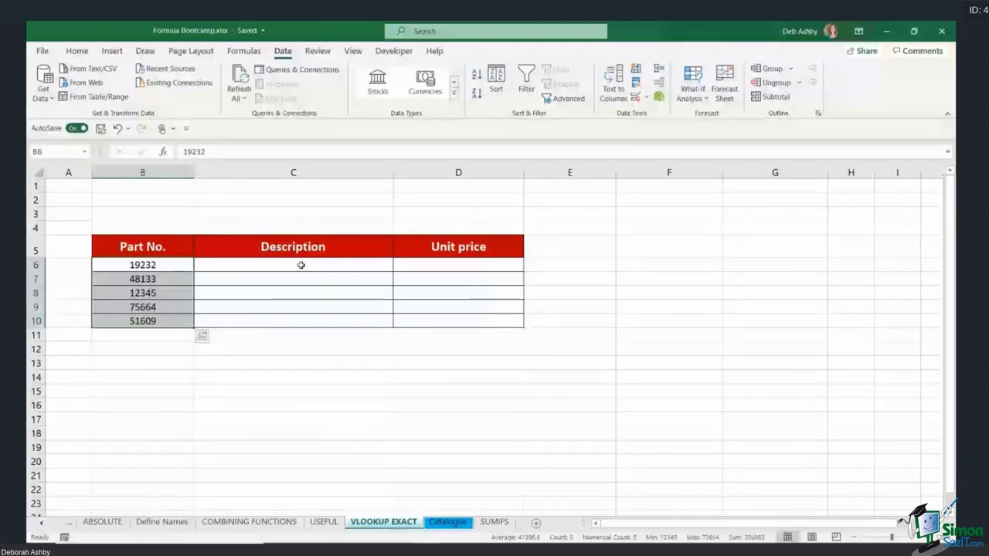
pyautogui.click(300, 265)
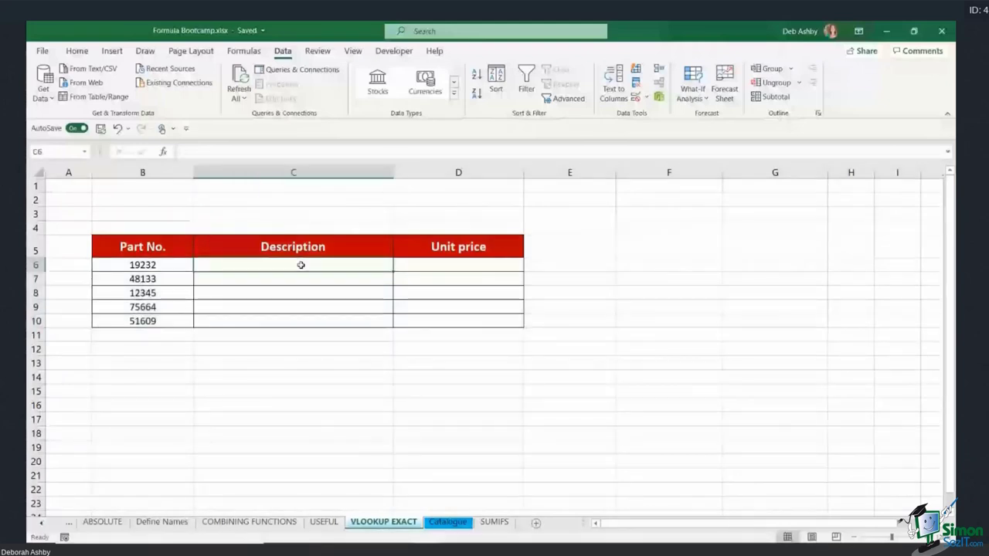
pyautogui.click(457, 265)
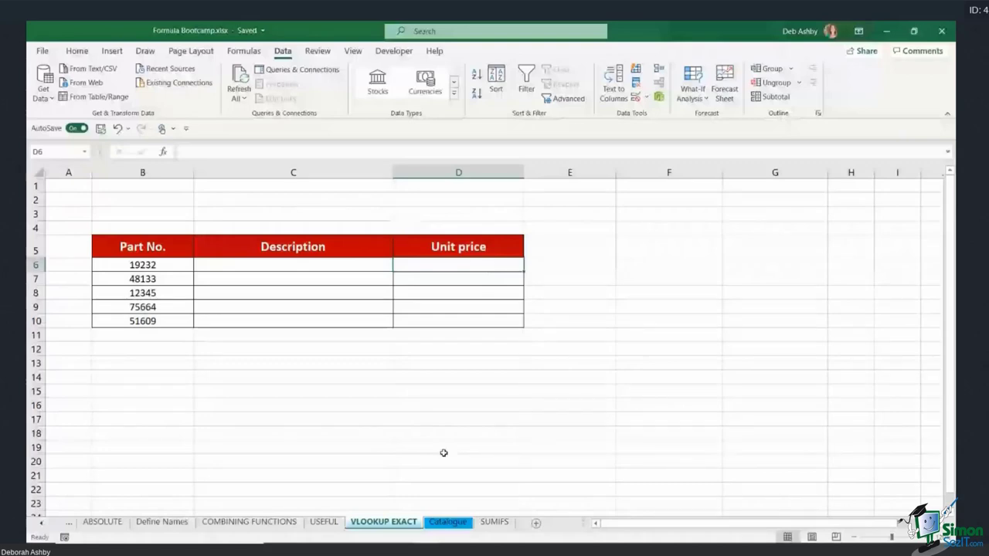
# Compare the part numbers on the VLOOKUP EXACT sheet with the Part Number, Description and Price columns on the Catalogue sheet.
pyautogui.hotkey('ctrl', 'pagedown')
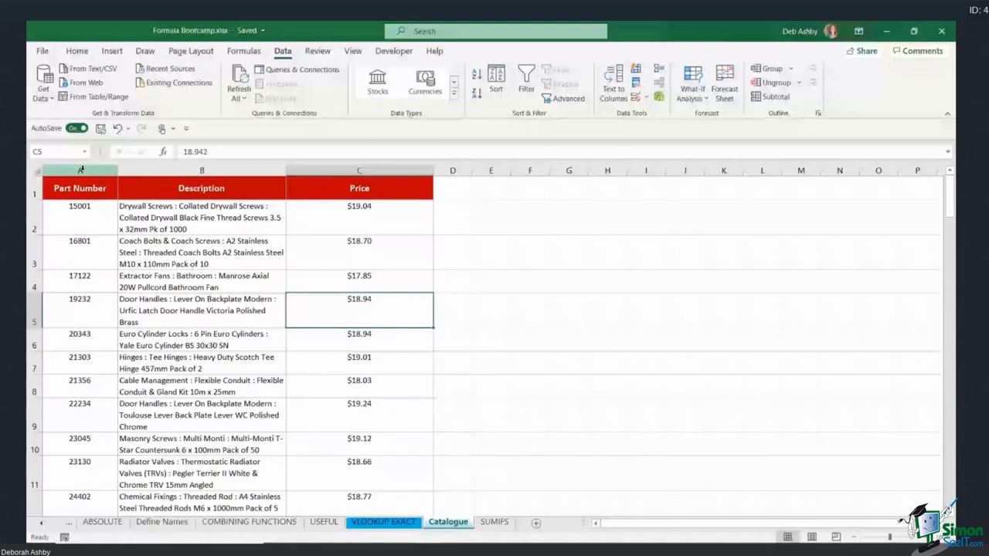
pyautogui.click(358, 170)
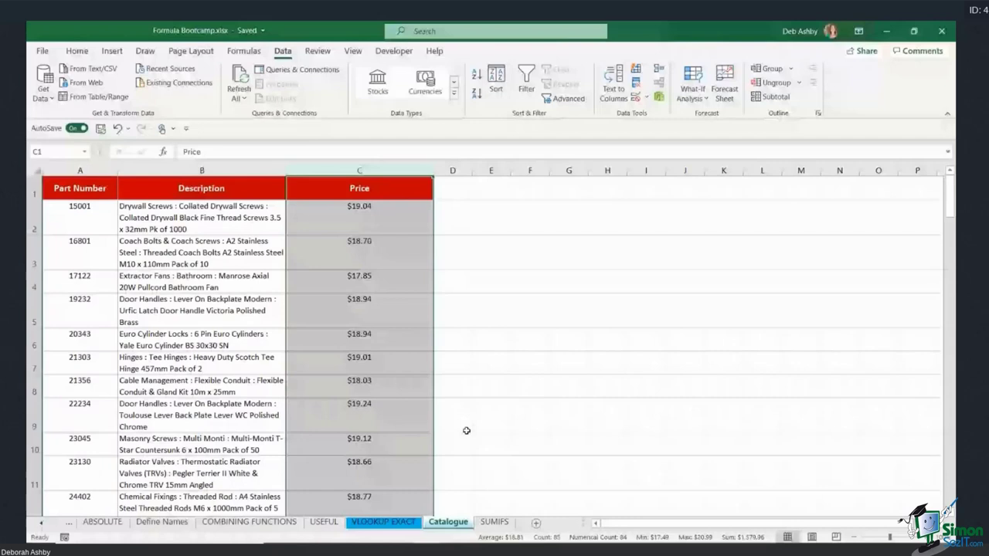
pyautogui.hotkey('ctrl', 'pageup')
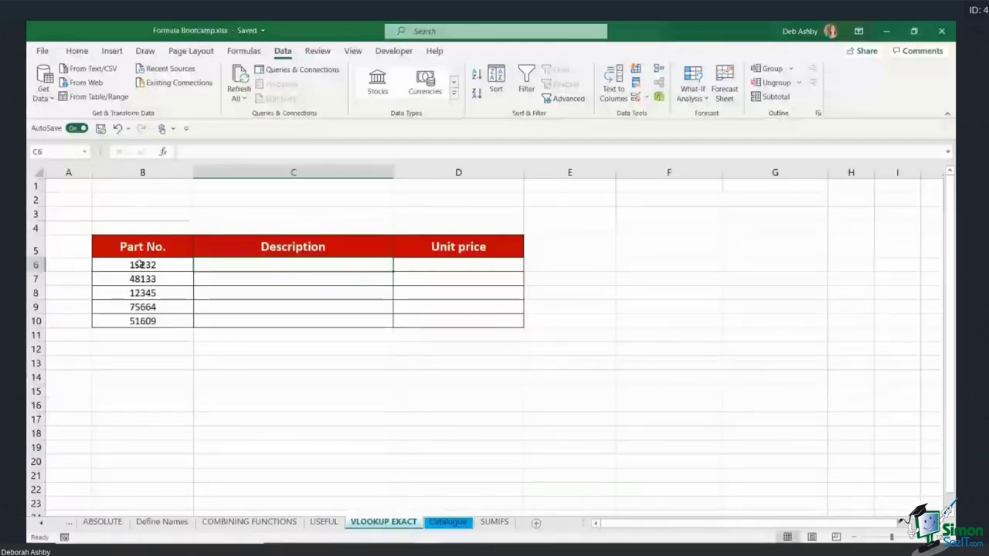
pyautogui.hotkey('ctrl', 'pagedown')
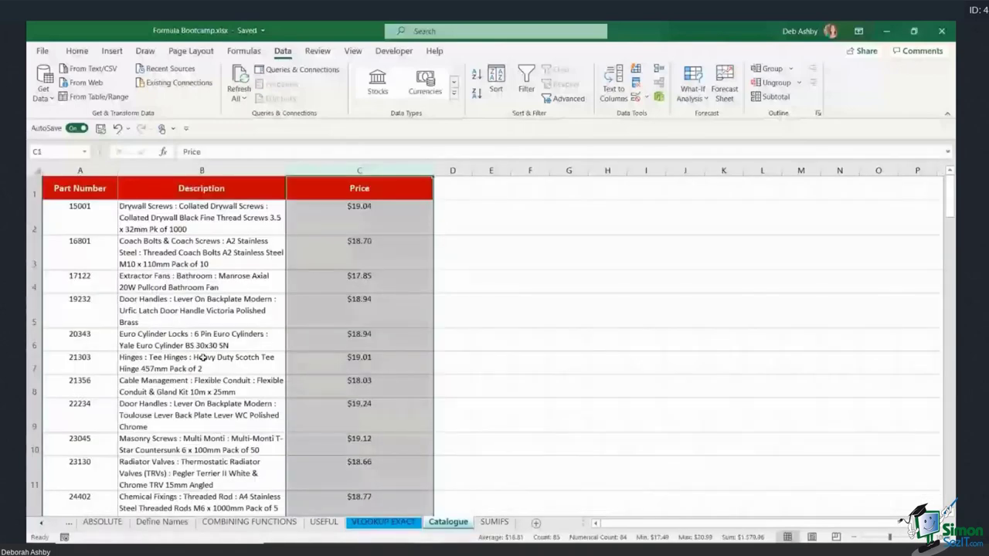
pyautogui.press('Down')
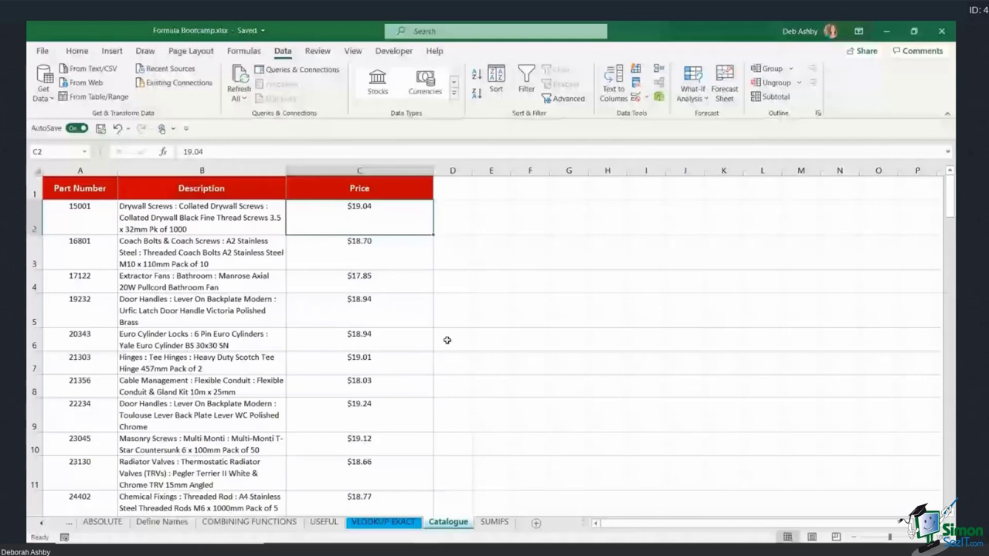
pyautogui.hotkey('ctrl', 'pageup')
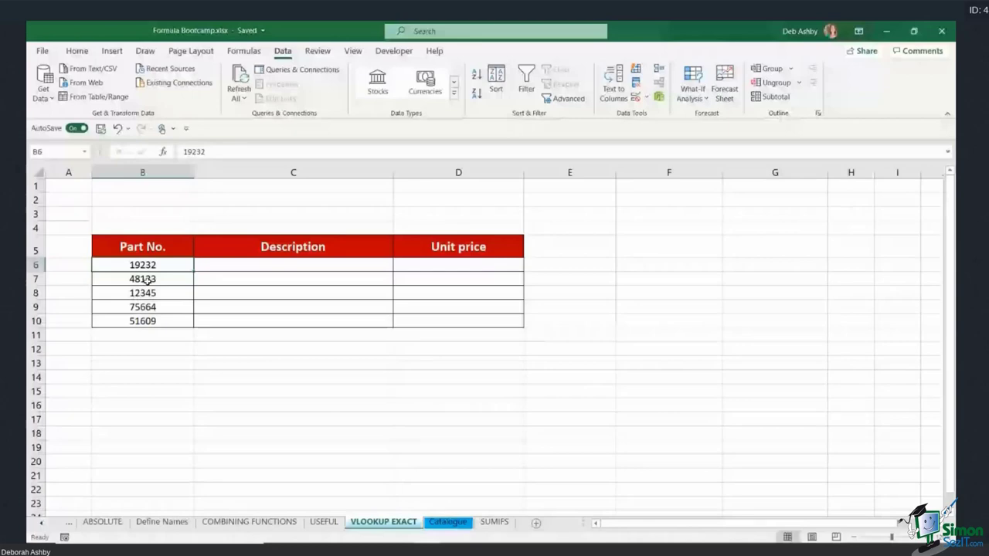
pyautogui.hotkey('ctrl', 'pagedown')
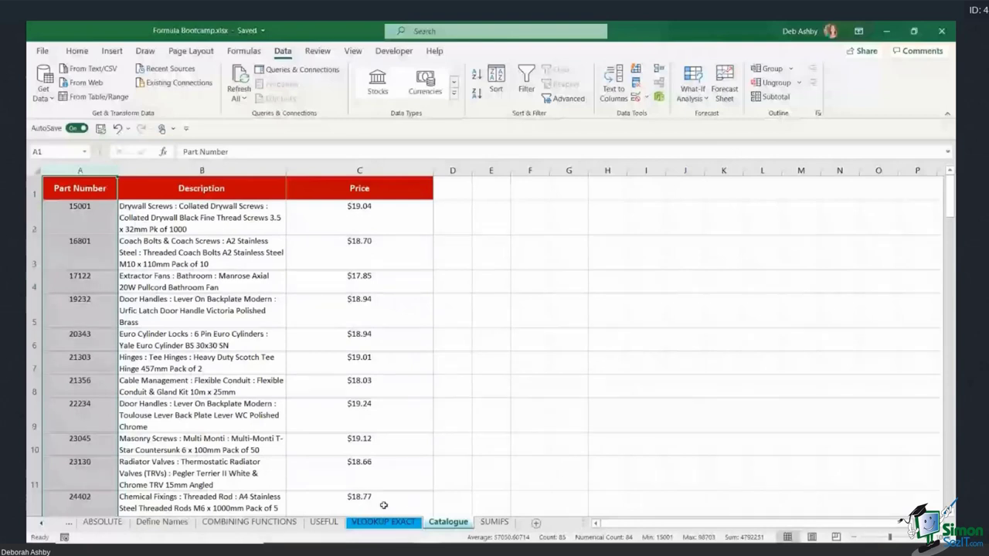
pyautogui.hotkey('ctrl', 'pageup')
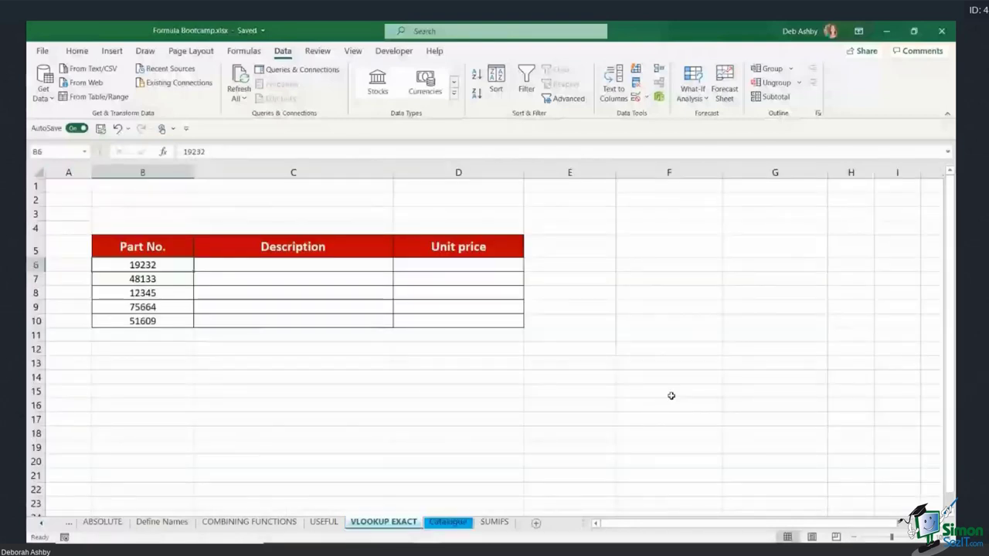
# Begin a VLOOKUP formula in C6 with B6 as the lookup value and Catalogue!A1:C85 as the table array.
pyautogui.press('Right')
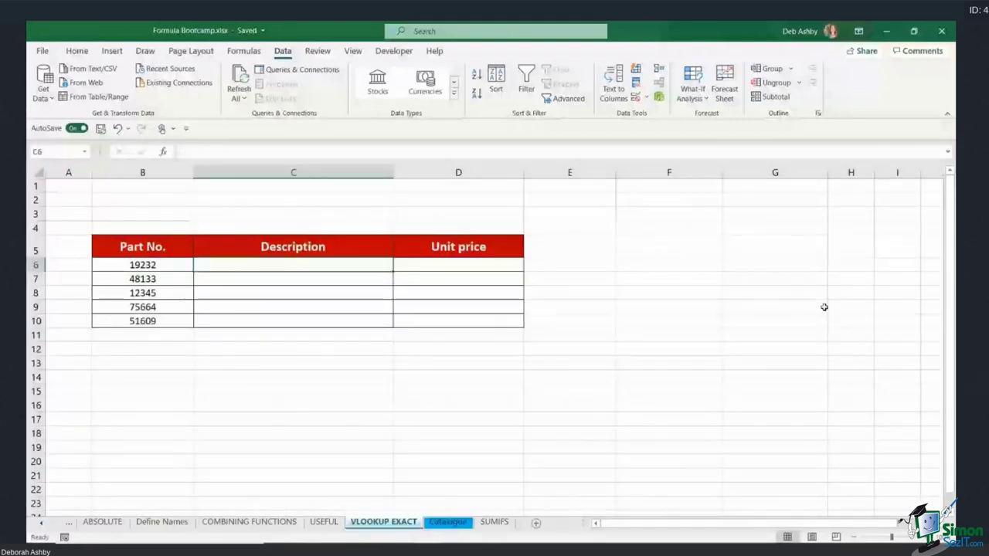
pyautogui.write('=')
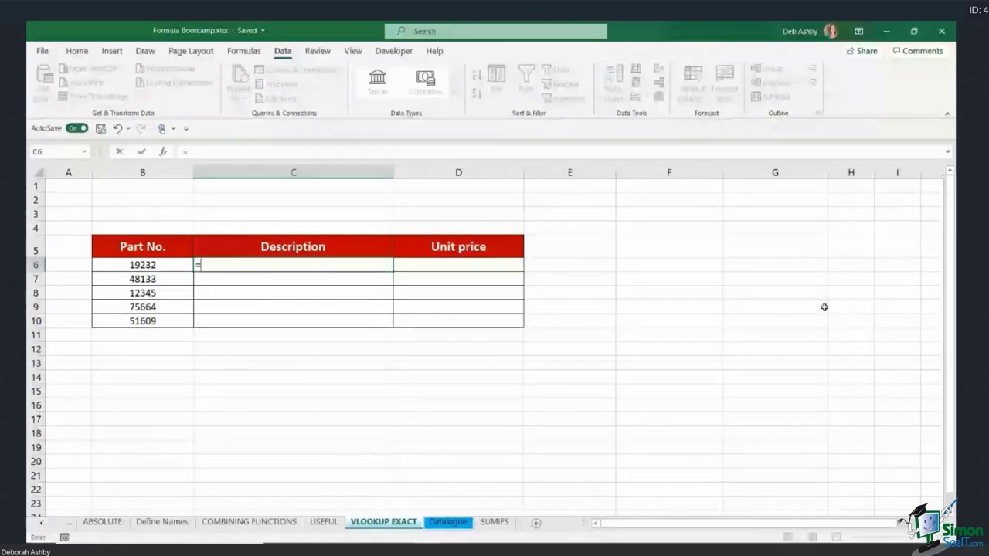
pyautogui.write('VLOOKUP')
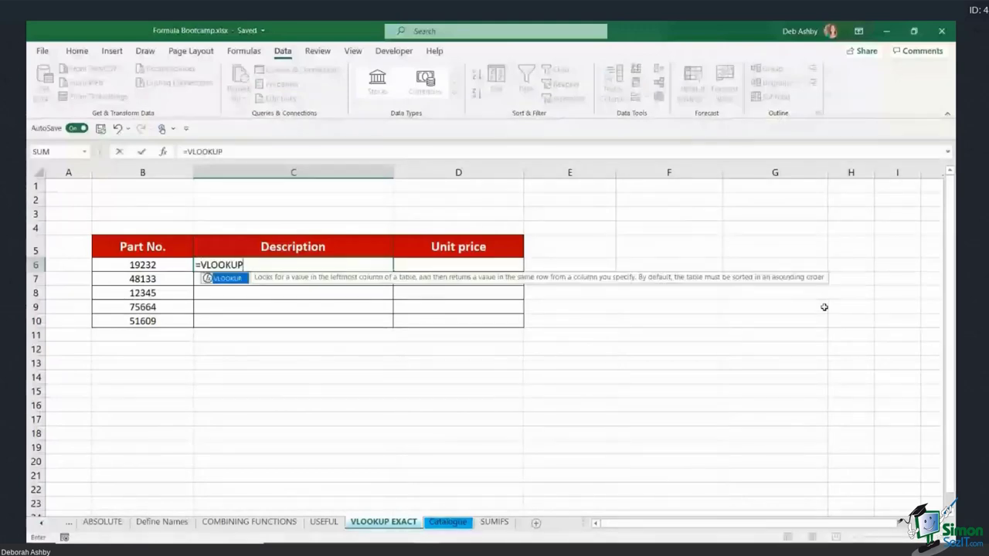
pyautogui.write('(')
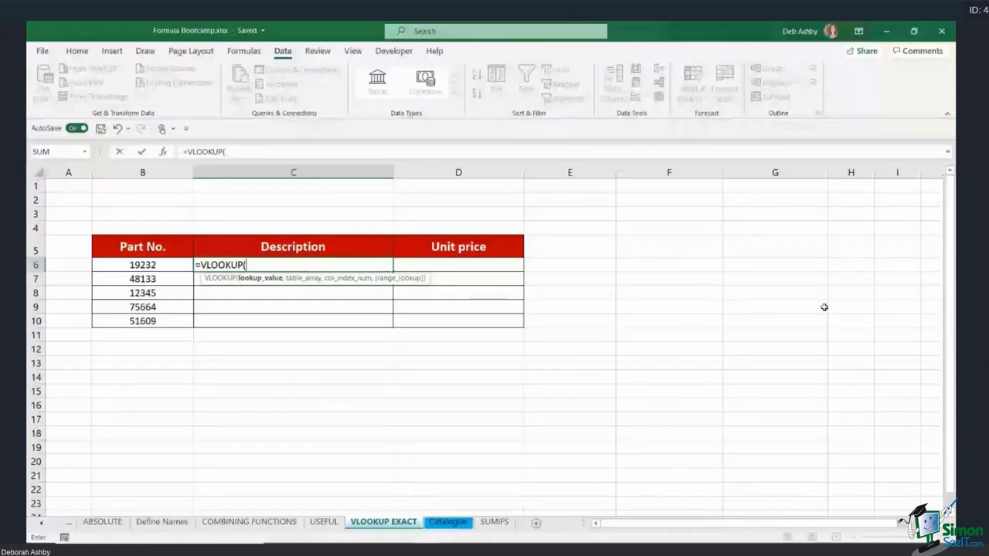
pyautogui.click(143, 264)
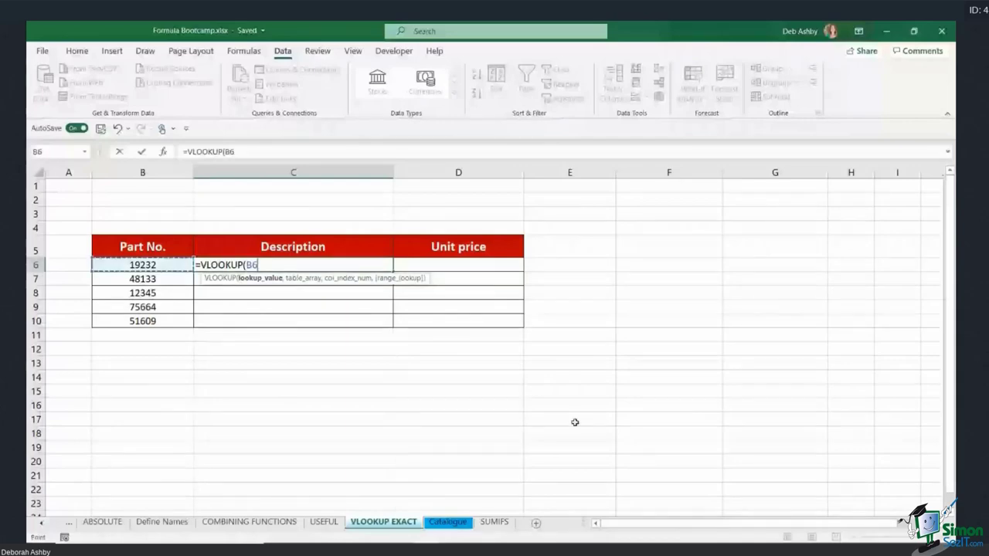
pyautogui.write(',')
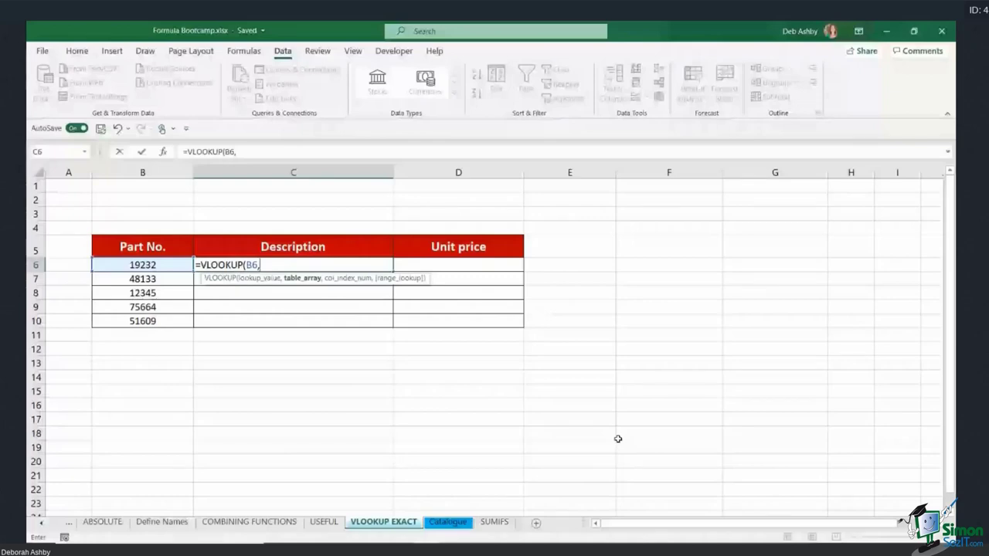
pyautogui.click(447, 522)
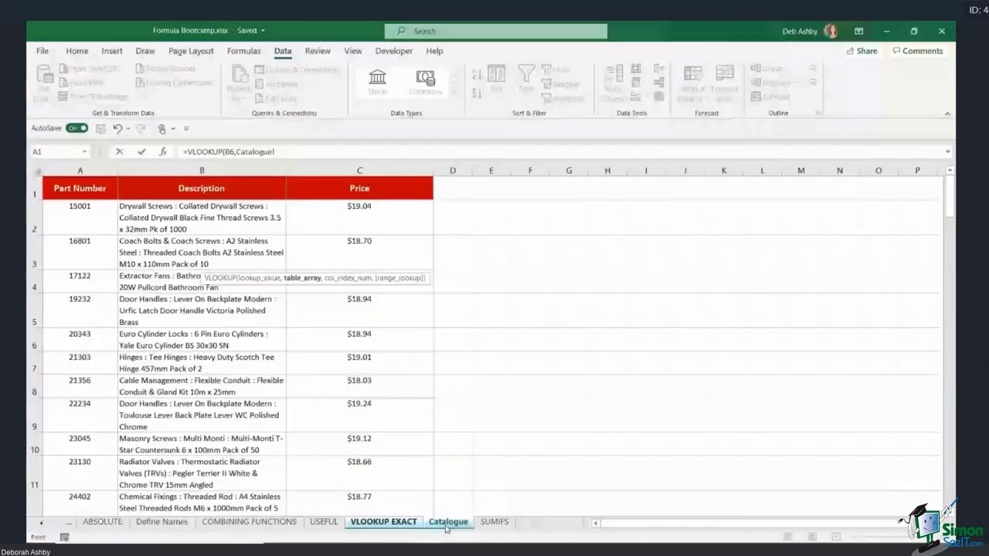
pyautogui.hotkey('ctrl', 'a')
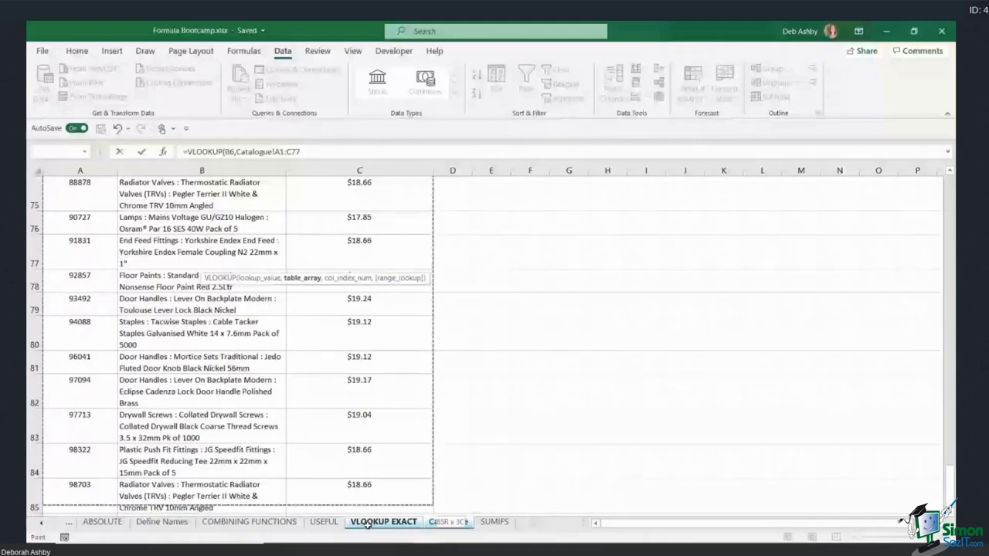
pyautogui.moveTo(366, 524); pyautogui.dragTo(363, 393)
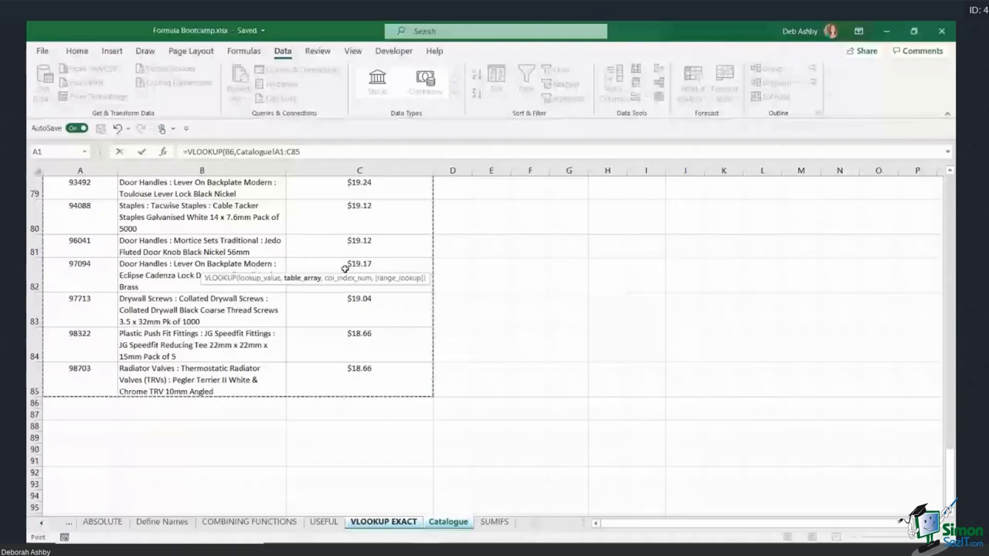
pyautogui.click(305, 152)
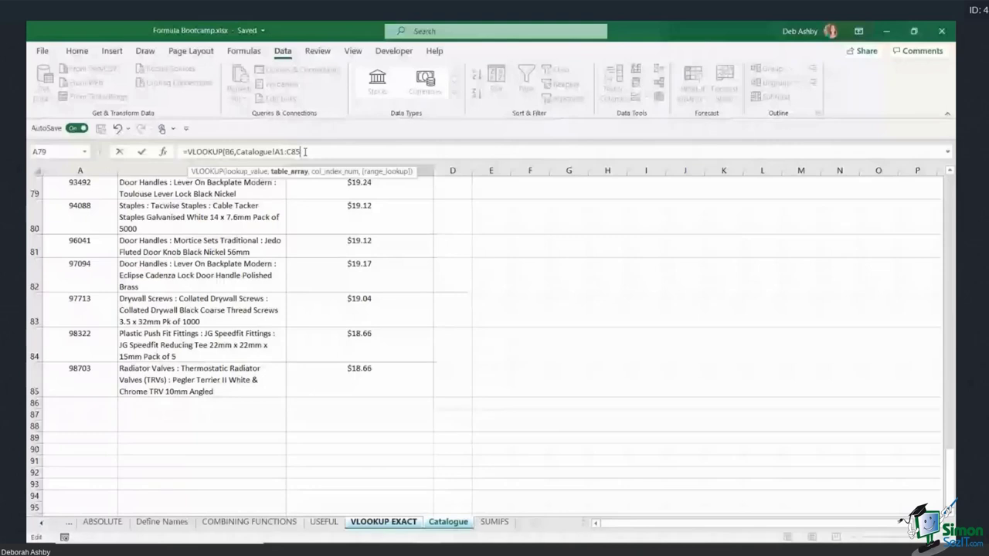
pyautogui.write(',')
# Complete the C6 VLOOKUP with column index 2 for the description and FALSE for an exact match.
pyautogui.moveTo(949, 441); pyautogui.dragTo(952, 363)
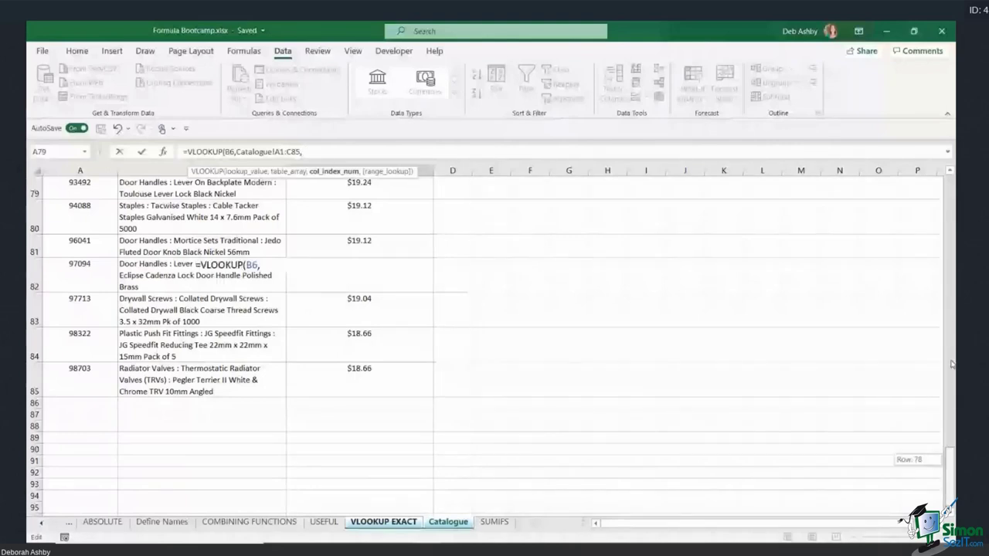
pyautogui.moveTo(952, 364); pyautogui.dragTo(950, 189)
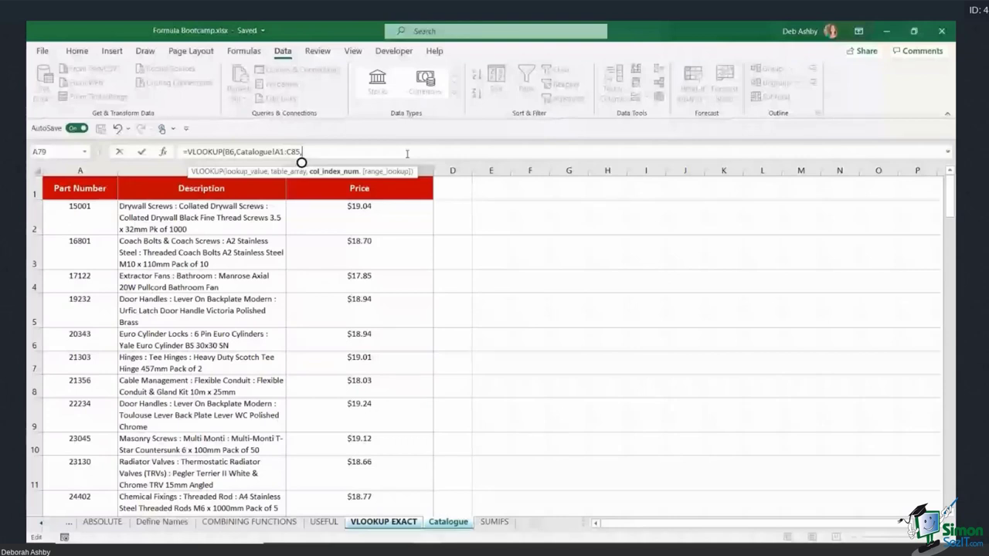
pyautogui.write('2')
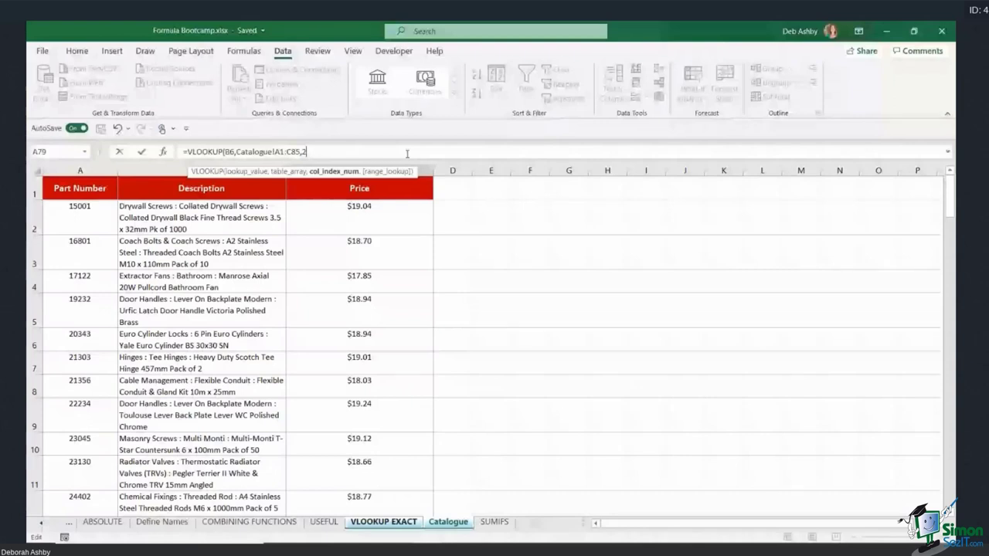
pyautogui.write(',')
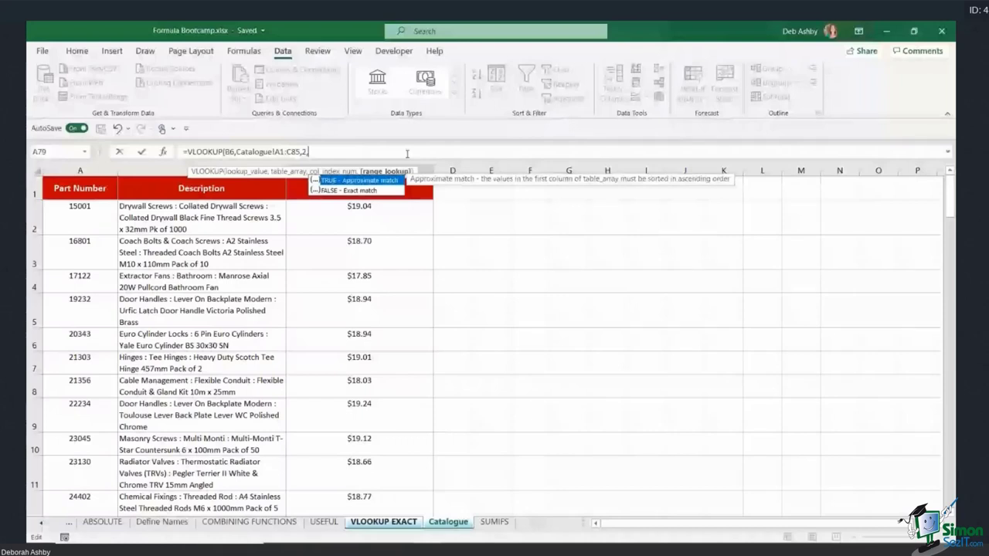
pyautogui.write('fa')
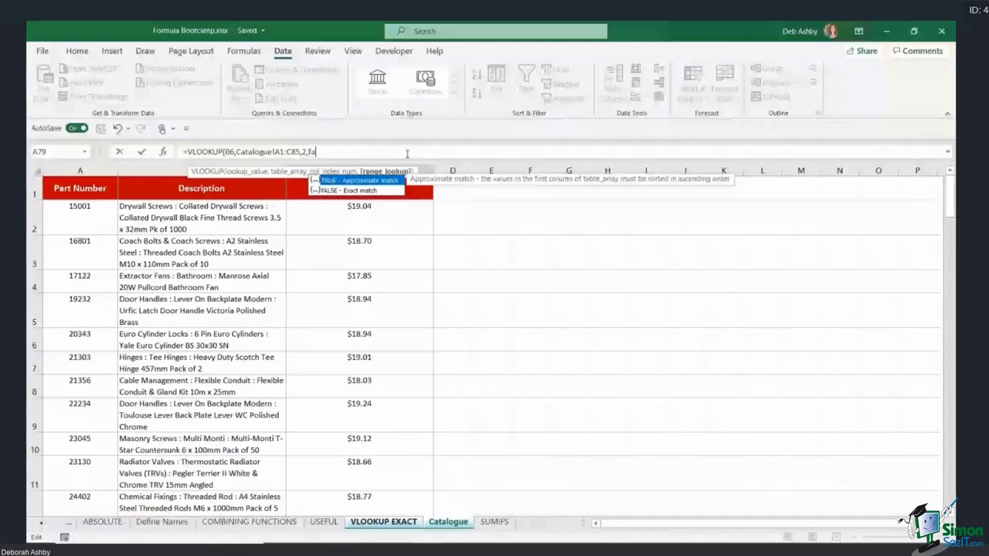
pyautogui.write('lse)')
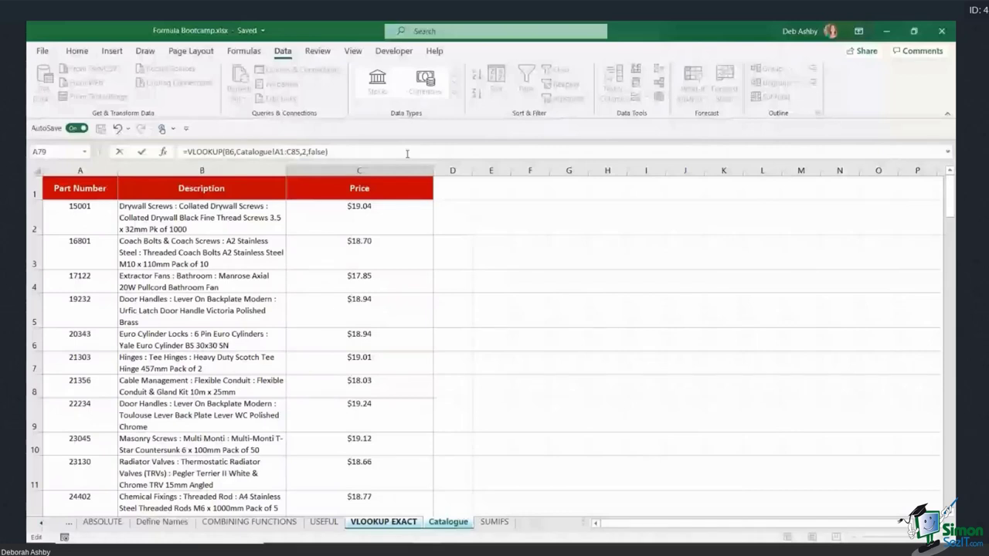
pyautogui.press('Return')
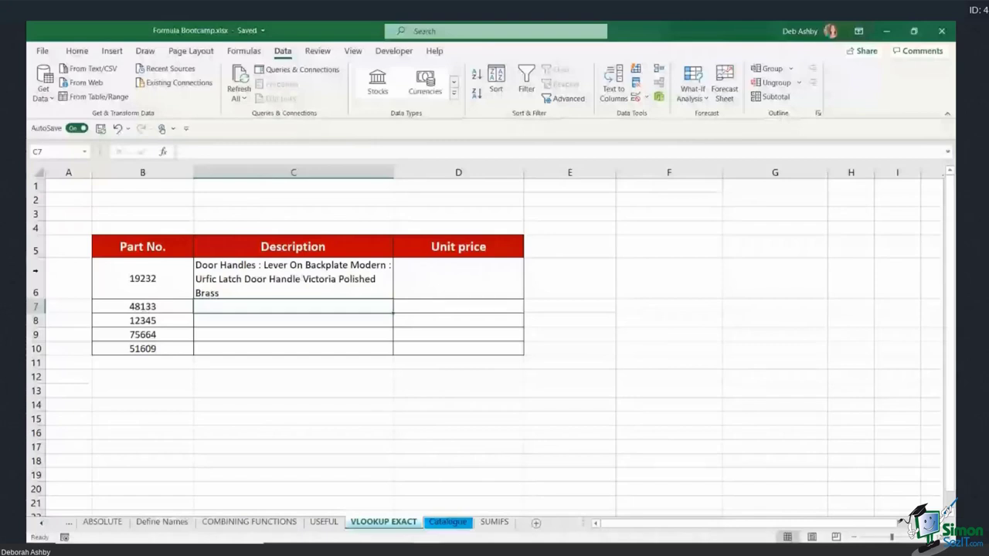
# Fill the VLOOKUP formula from C6 down the Description column to C10.
pyautogui.click(390, 294)
pyautogui.moveTo(393, 298); pyautogui.dragTo(393, 298)
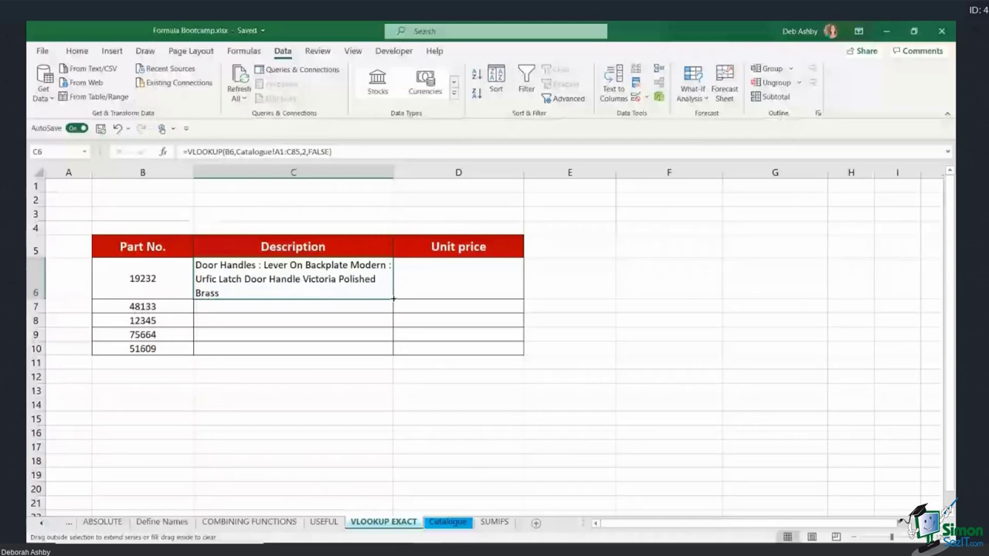
pyautogui.doubleClick(394, 298)
# Check the lookup formula in C8 and search the Catalogue sheet for its part number, 12345.
pyautogui.click(281, 360)
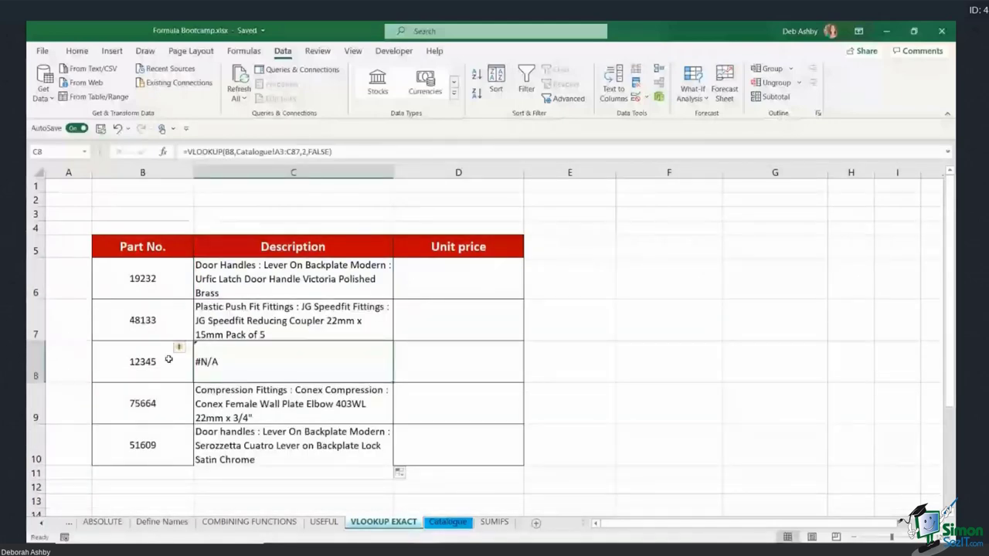
pyautogui.click(168, 361)
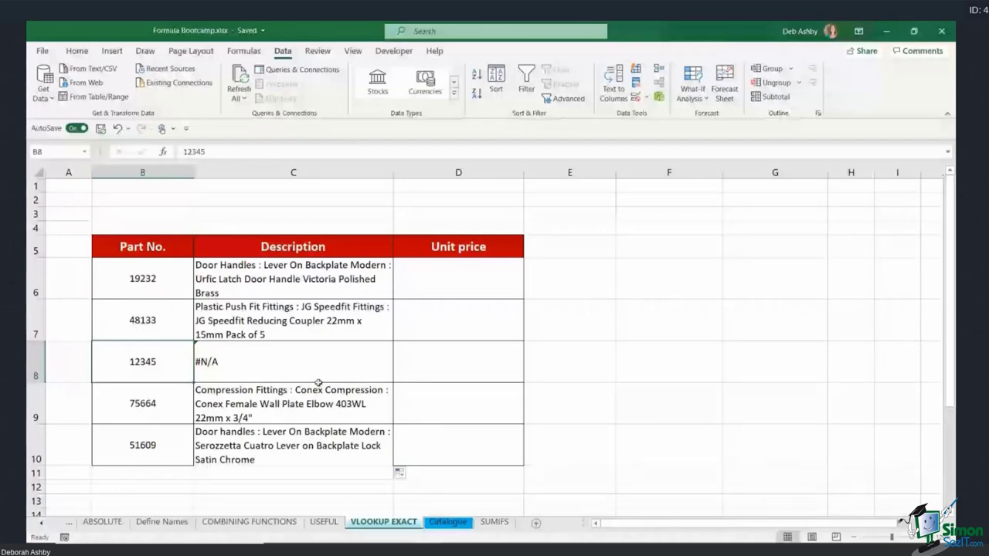
pyautogui.hotkey('ctrl', 'pagedown')
pyautogui.hotkey('ctrl', 'f')
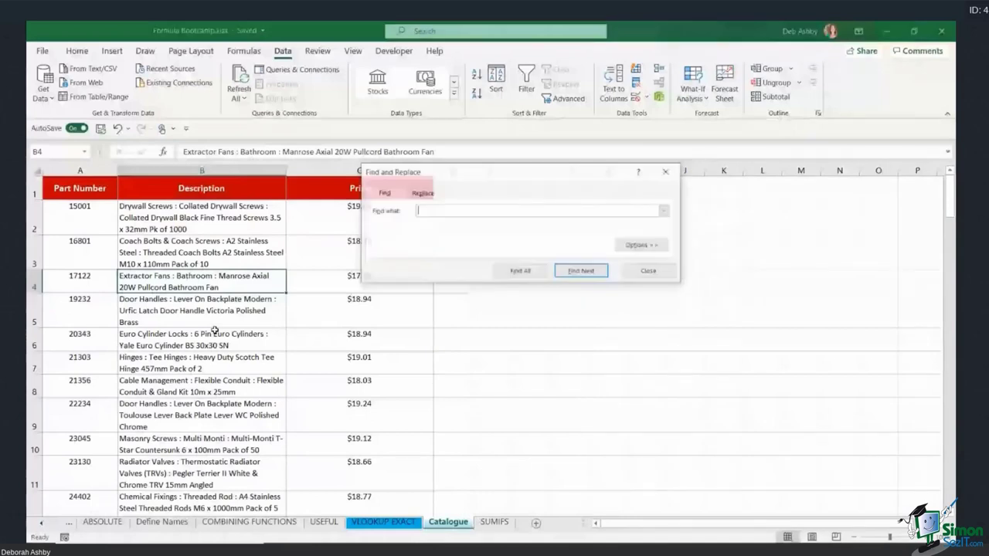
pyautogui.write('12345')
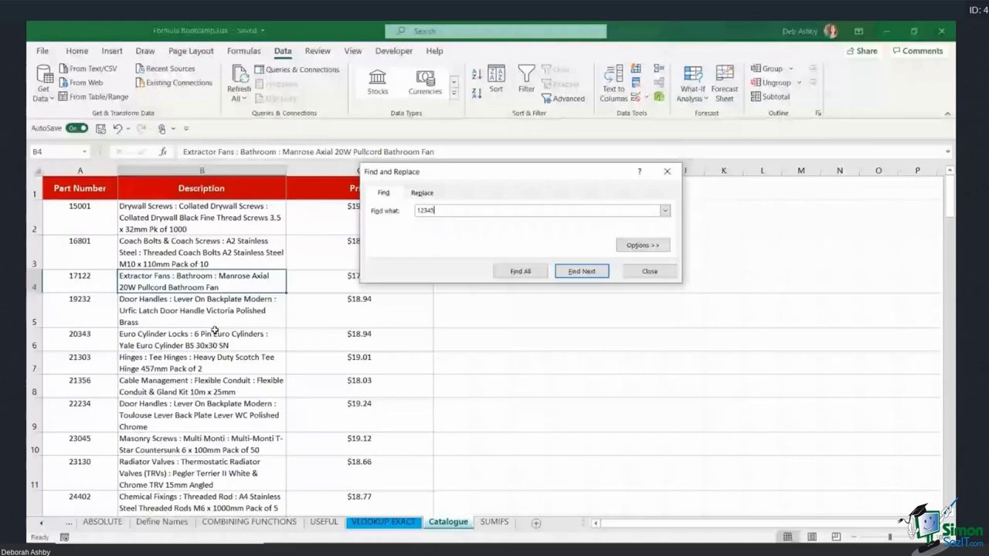
pyautogui.click(649, 271)
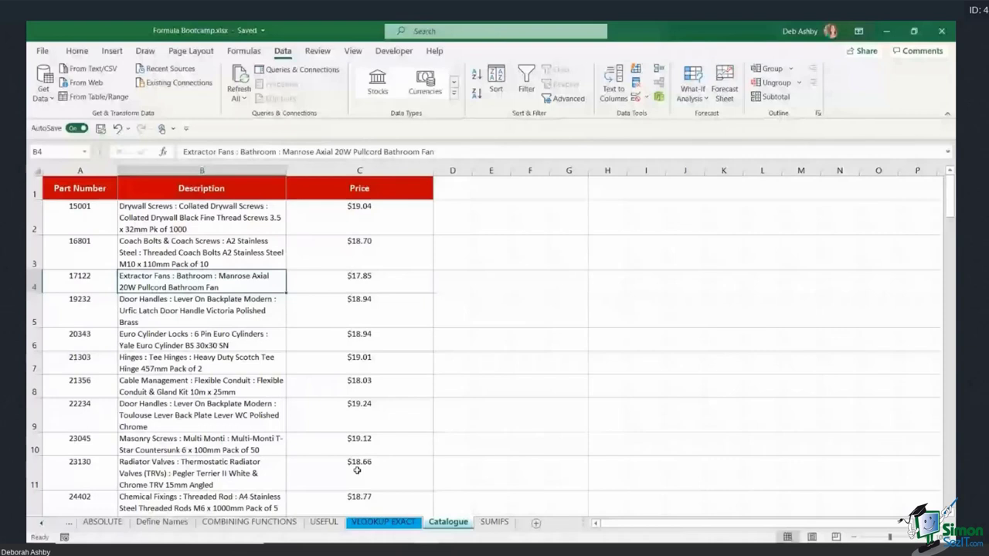
pyautogui.hotkey('ctrl', 'pageup')
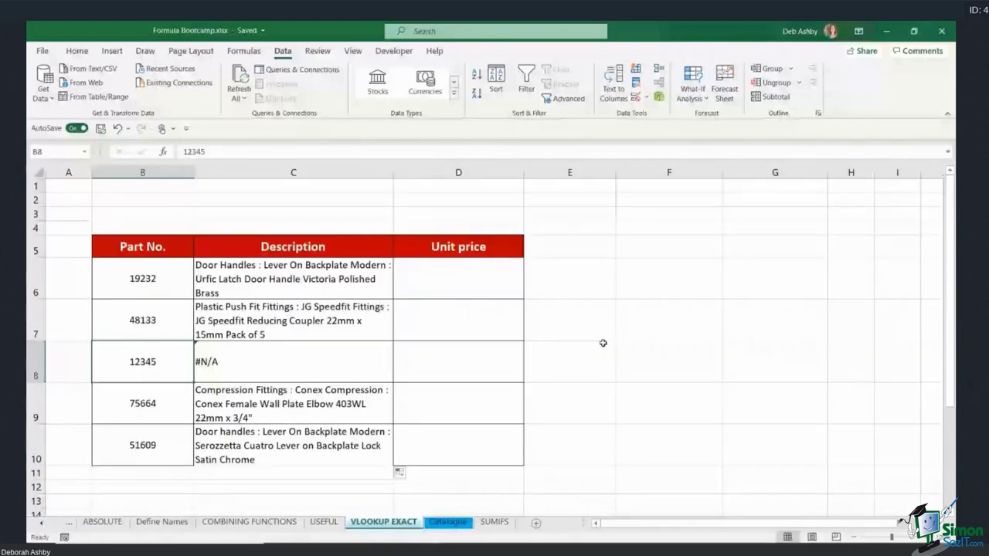
# Name the whole parts table on the Catalogue sheet, including its headers, "Catalogue".
pyautogui.click(464, 280)
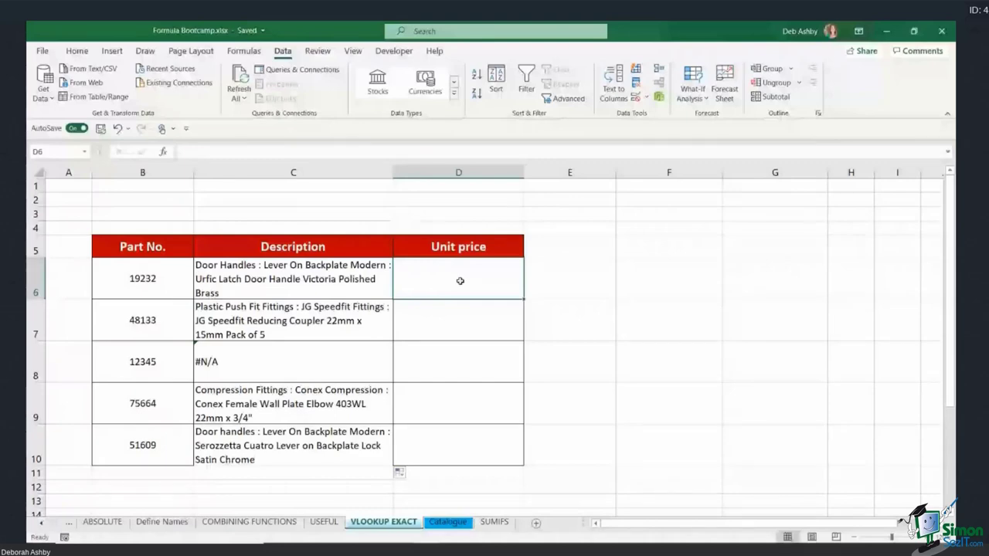
pyautogui.hotkey('ctrl', 'pagedown')
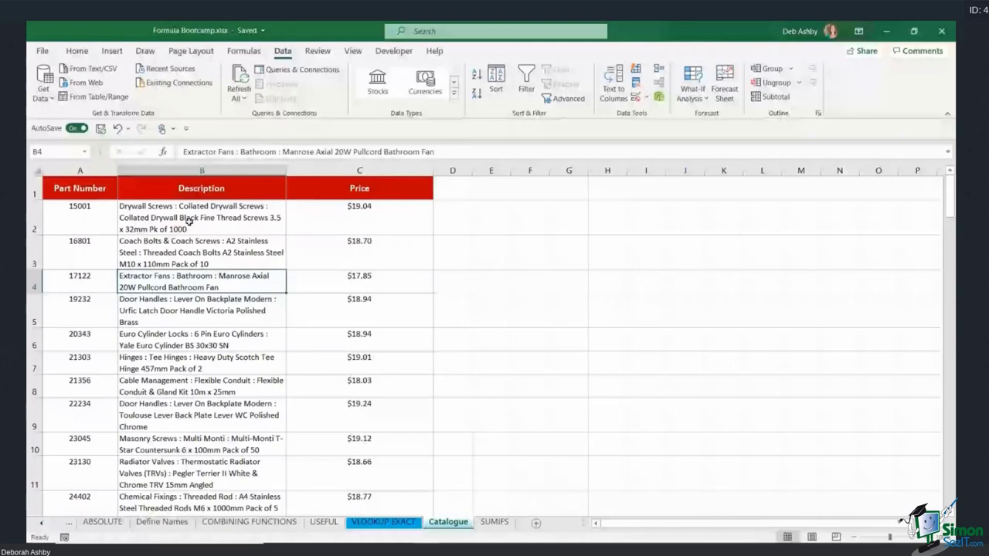
pyautogui.click(248, 252)
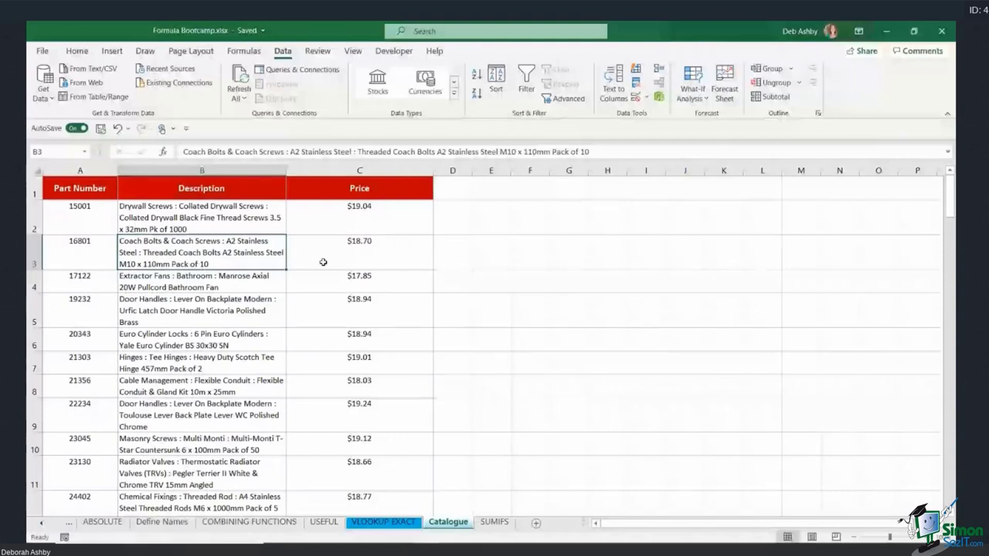
pyautogui.click(202, 281)
pyautogui.hotkey('ctrl', 'a')
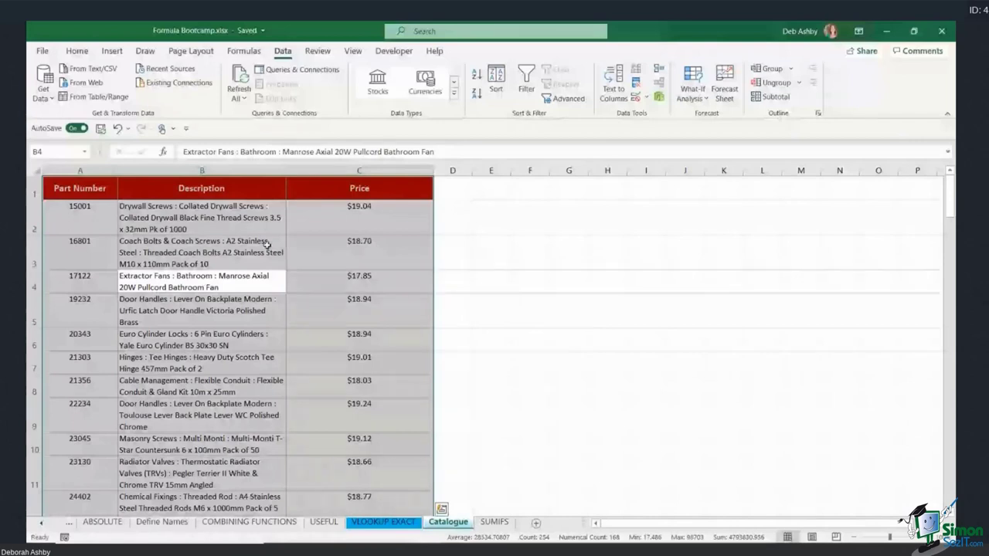
pyautogui.click(52, 152)
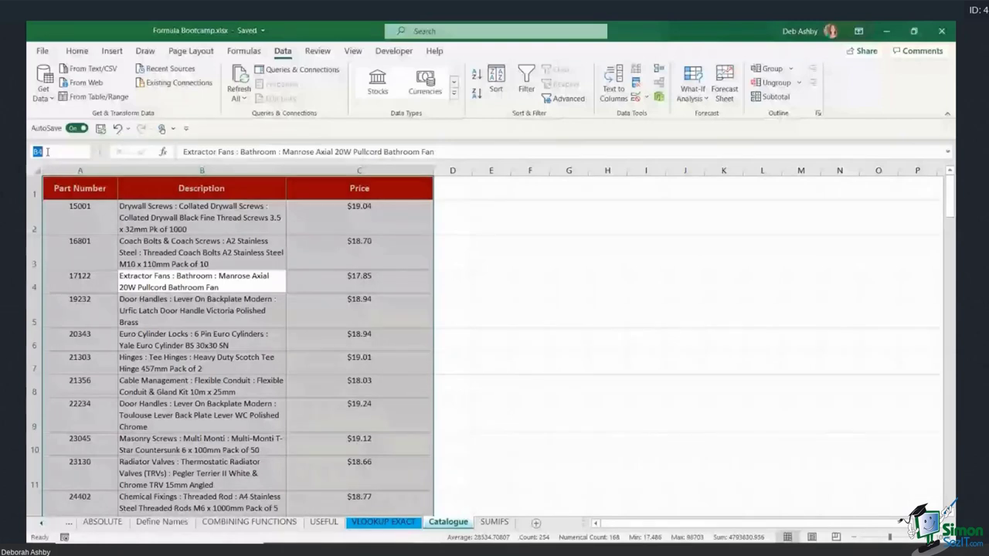
pyautogui.write('Catalogue')
pyautogui.press('Return')
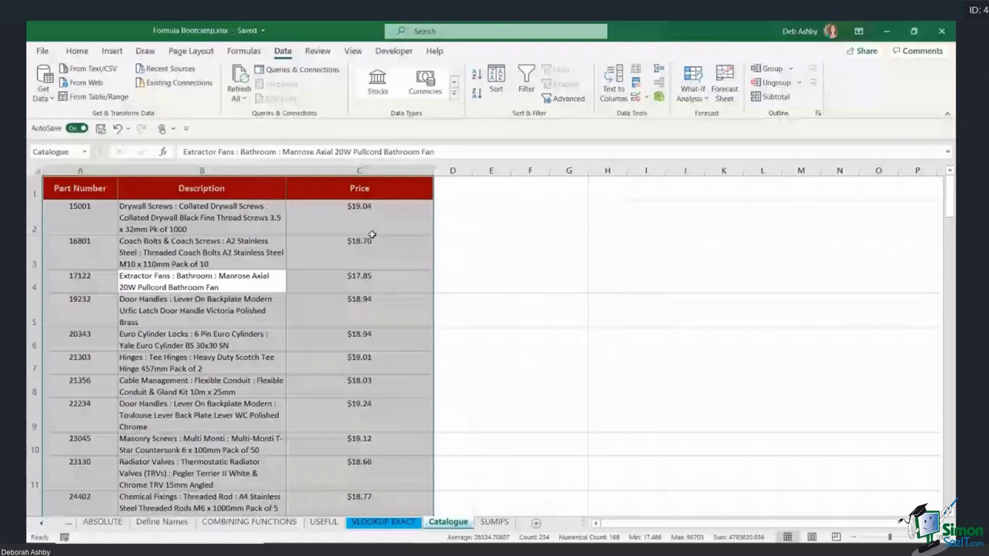
# Start a VLOOKUP in D6 of the VLOOKUP EXACT sheet, using the part number in B6 as the lookup value.
pyautogui.hotkey('ctrl', 'pageup')
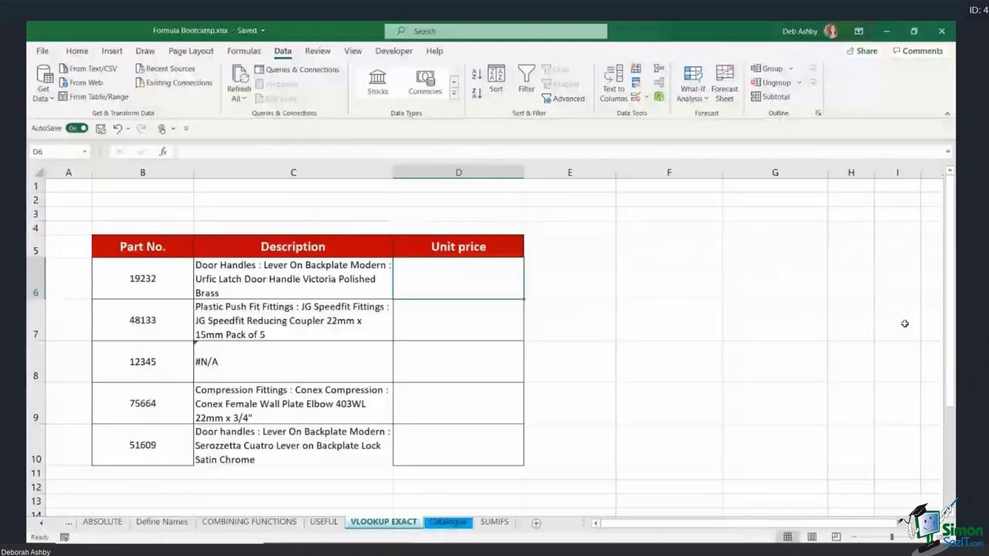
pyautogui.write('=VL')
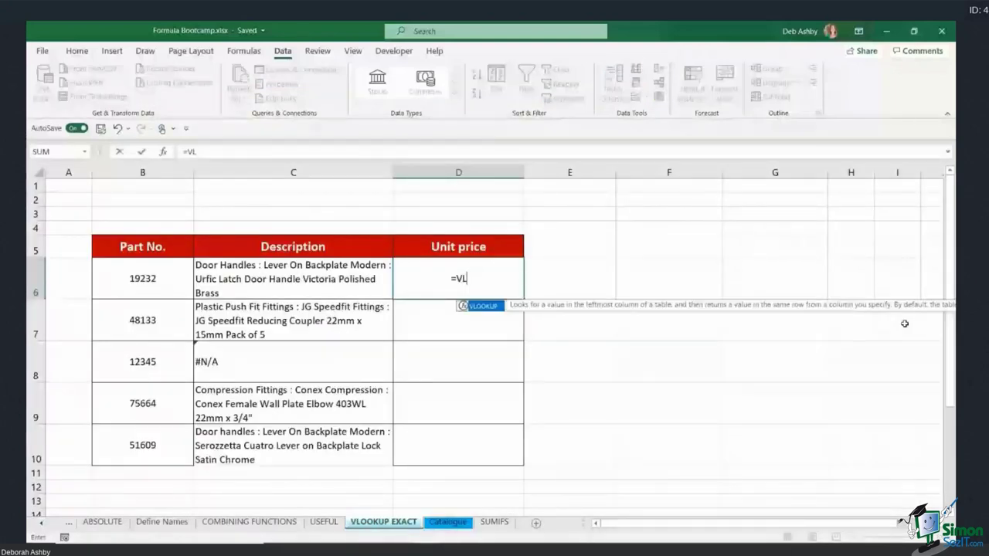
pyautogui.press('Tab')
pyautogui.press('Left')
pyautogui.press('Left')
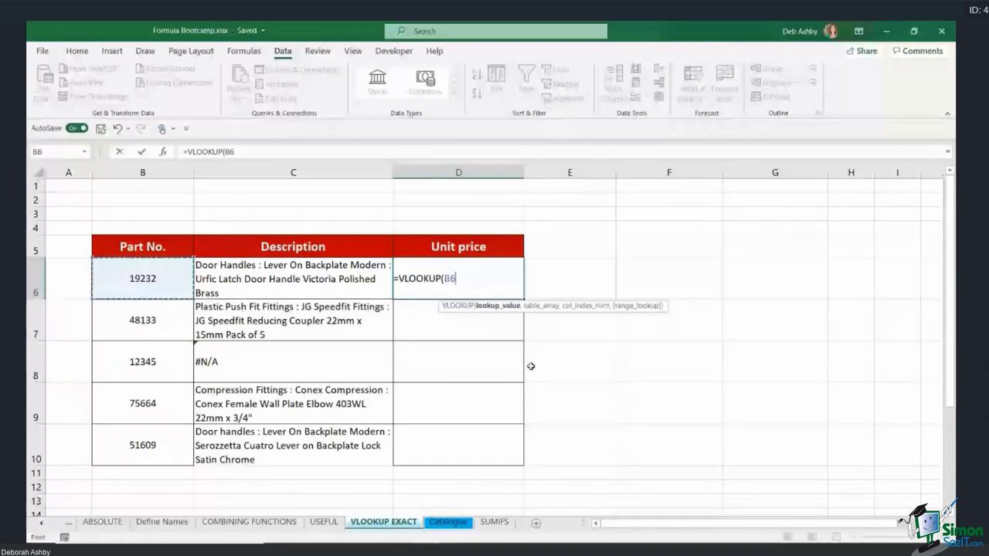
pyautogui.write(',')
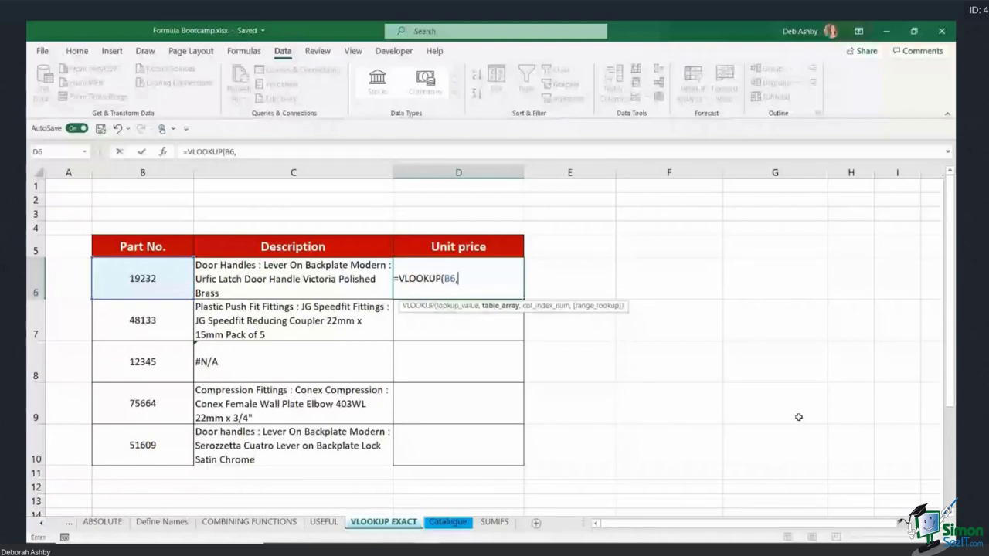
# Complete the D6 VLOOKUP with the named range Catalogue as table array, column index 3 and FALSE for an exact match.
pyautogui.press('F3')
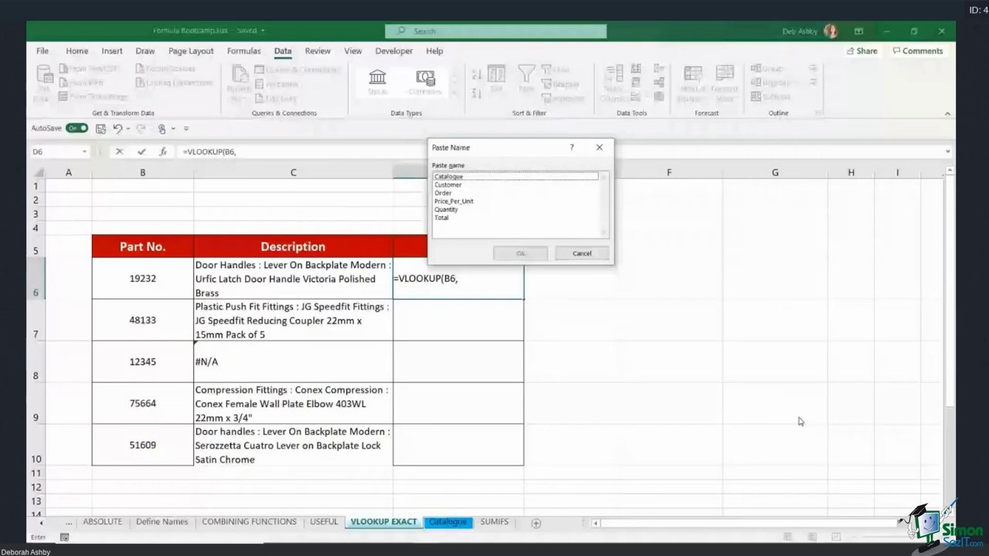
pyautogui.moveTo(479, 146); pyautogui.dragTo(617, 178)
pyautogui.click(587, 207)
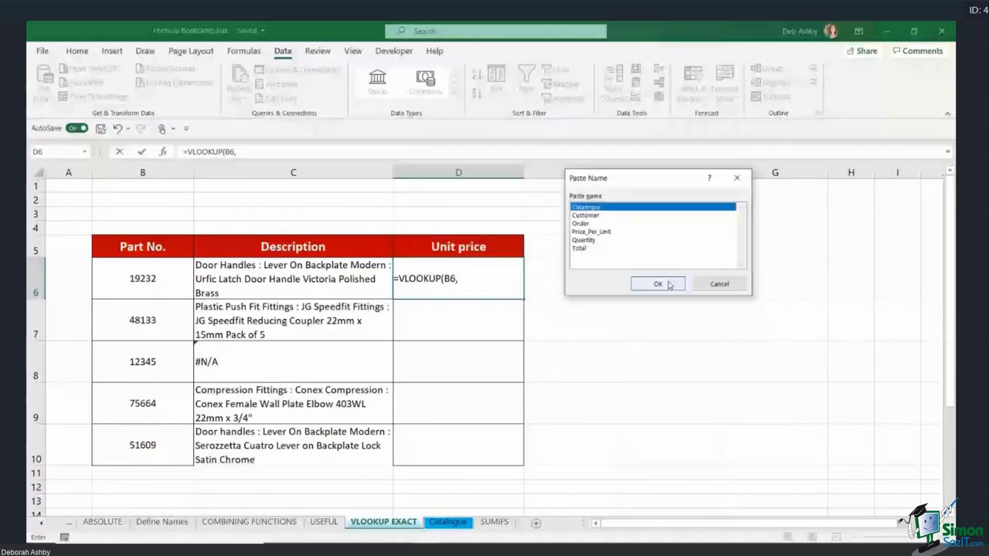
pyautogui.click(657, 284)
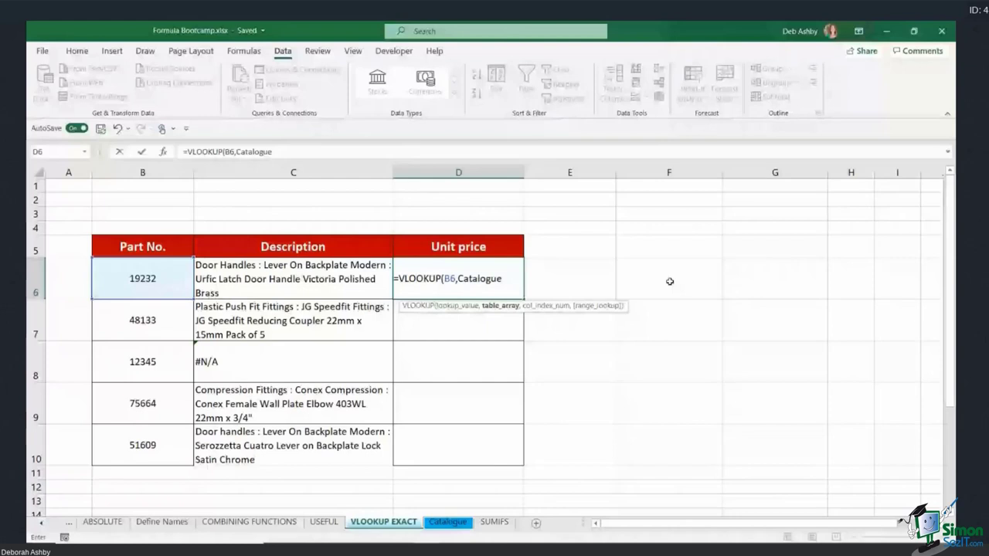
pyautogui.write(',')
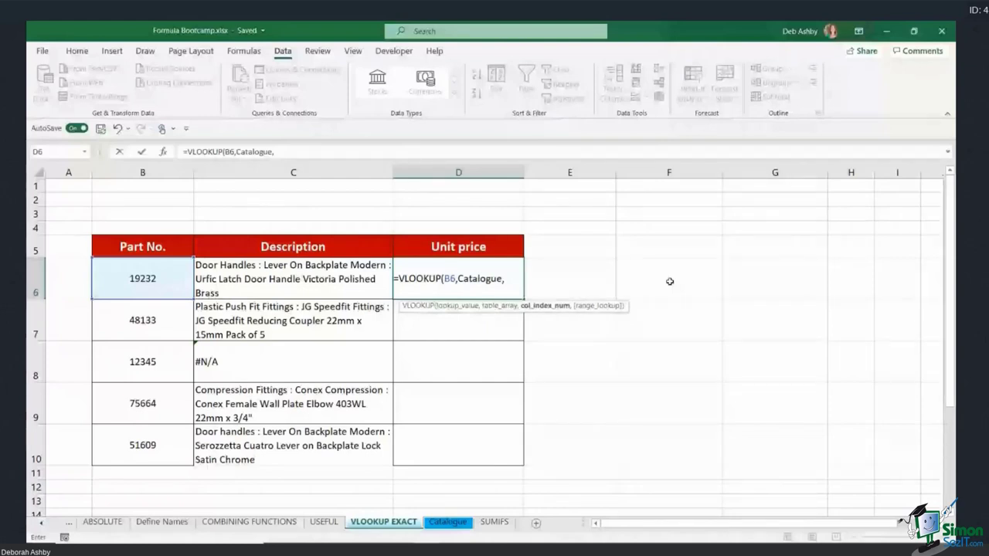
pyautogui.write('3,false')
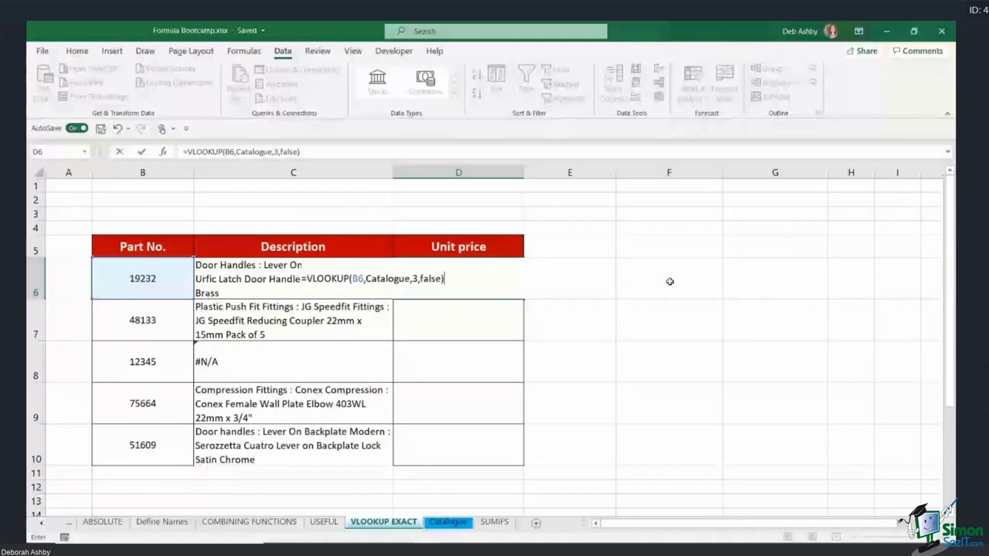
pyautogui.press('Return')
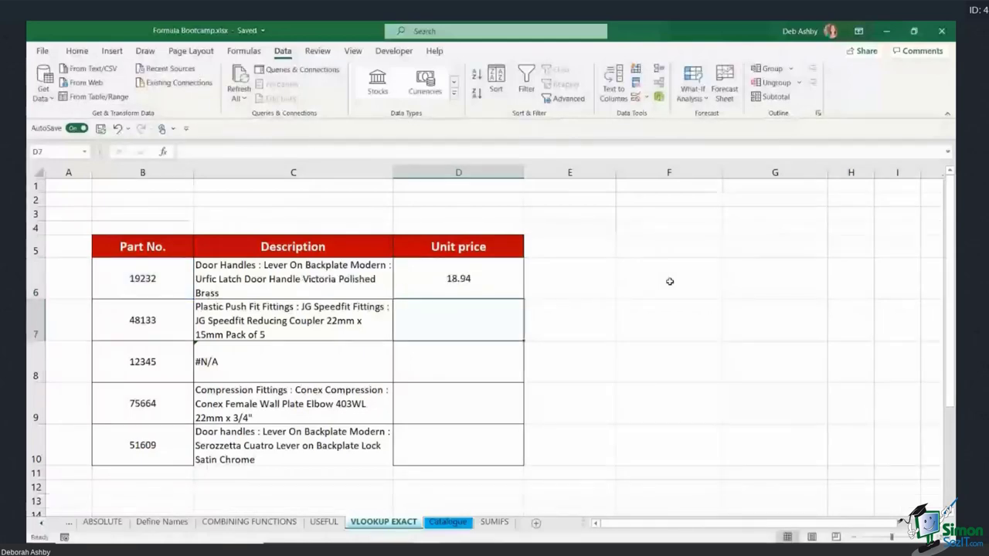
# Fill the VLOOKUP formula from D6 down the Unit price column to D10.
pyautogui.press('Up')
pyautogui.doubleClick(524, 299)
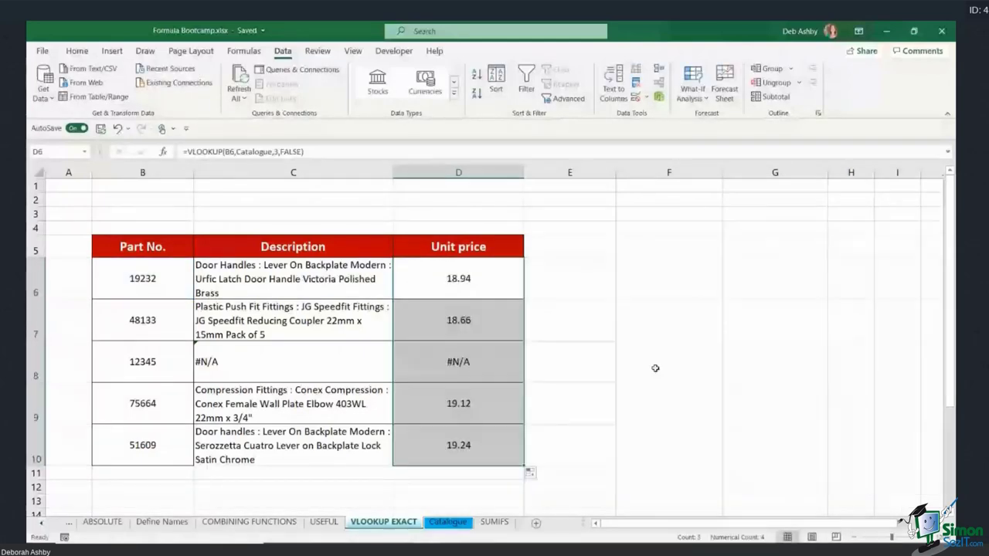
pyautogui.click(642, 336)
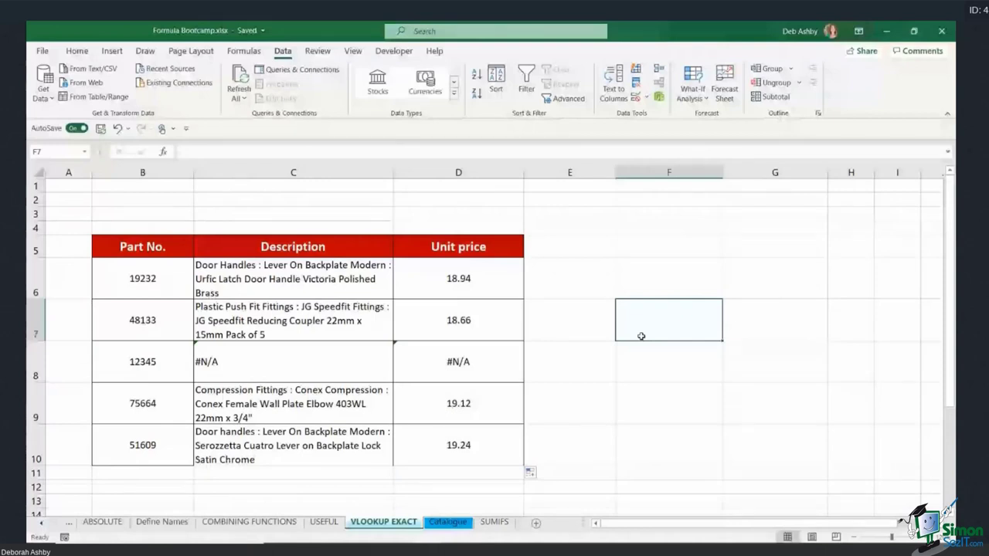
# Nest the existing VLOOKUP formula in C6 inside an IFNA function as its value argument.
pyautogui.click(270, 351)
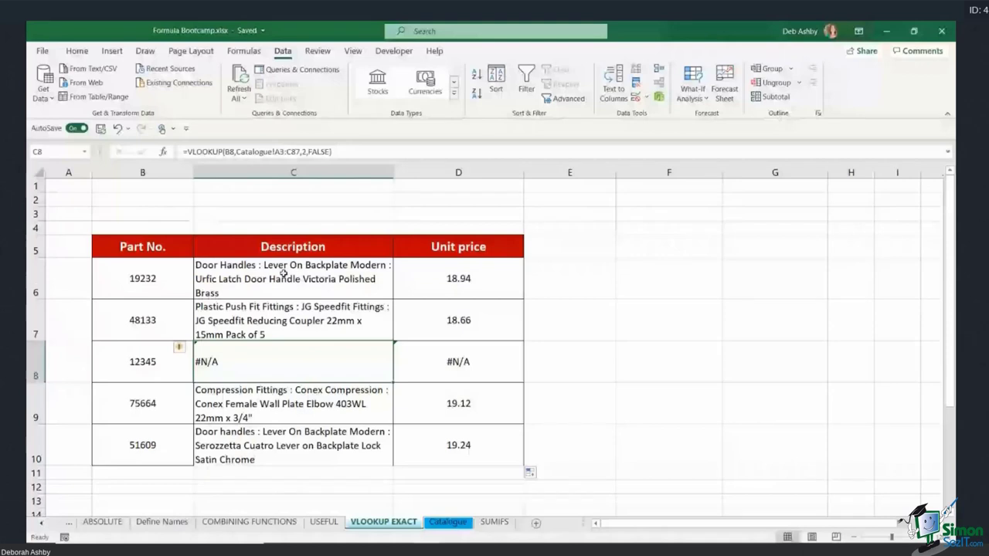
pyautogui.click(286, 276)
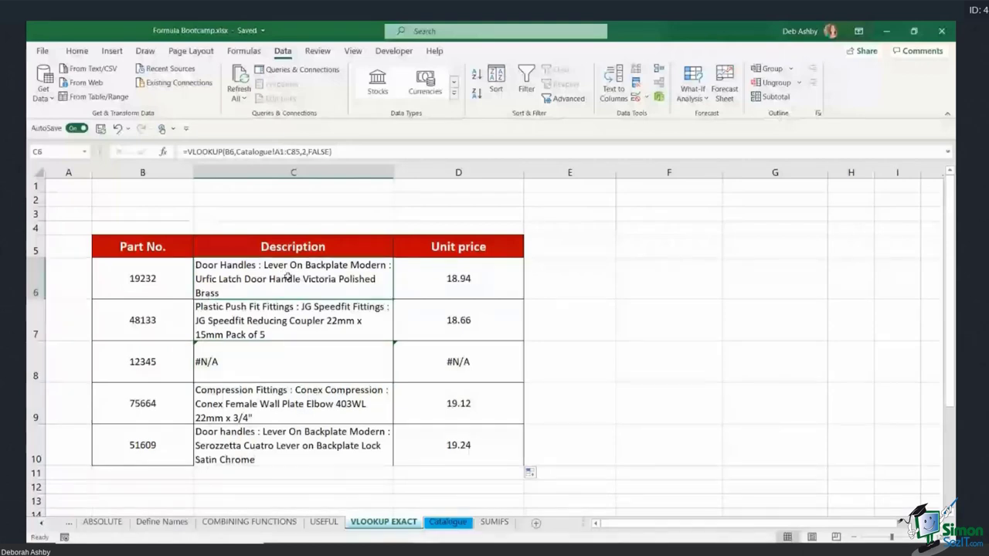
pyautogui.click(188, 152)
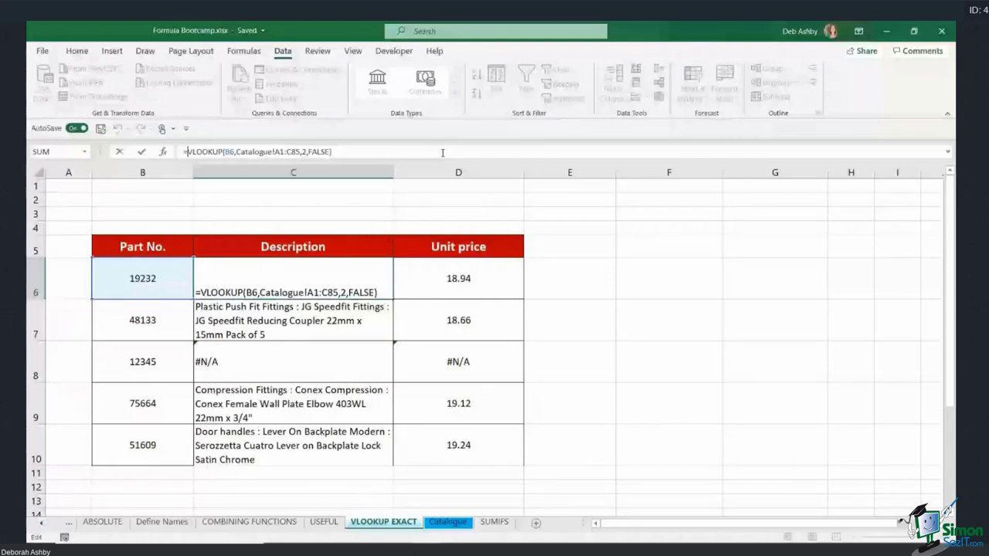
pyautogui.write('IFNA')
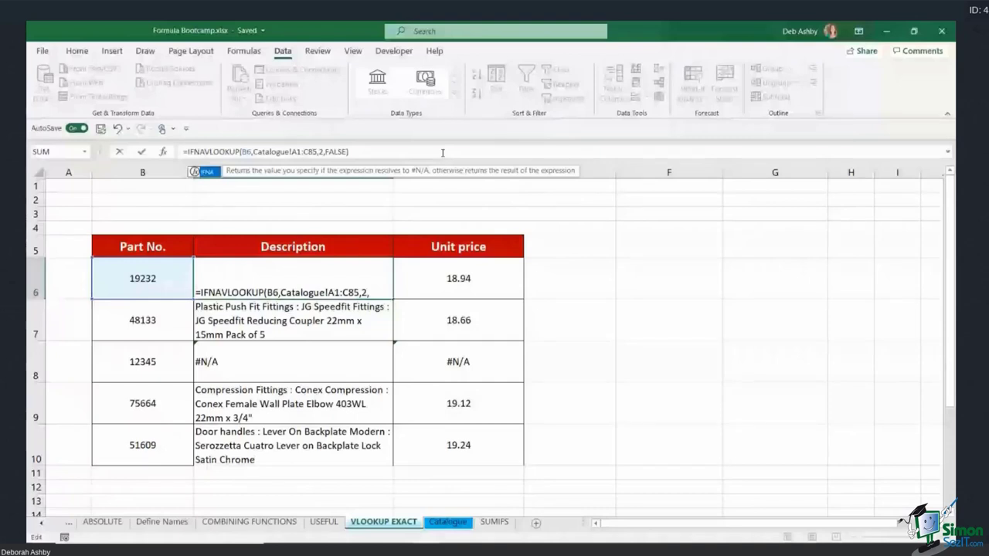
pyautogui.write('(')
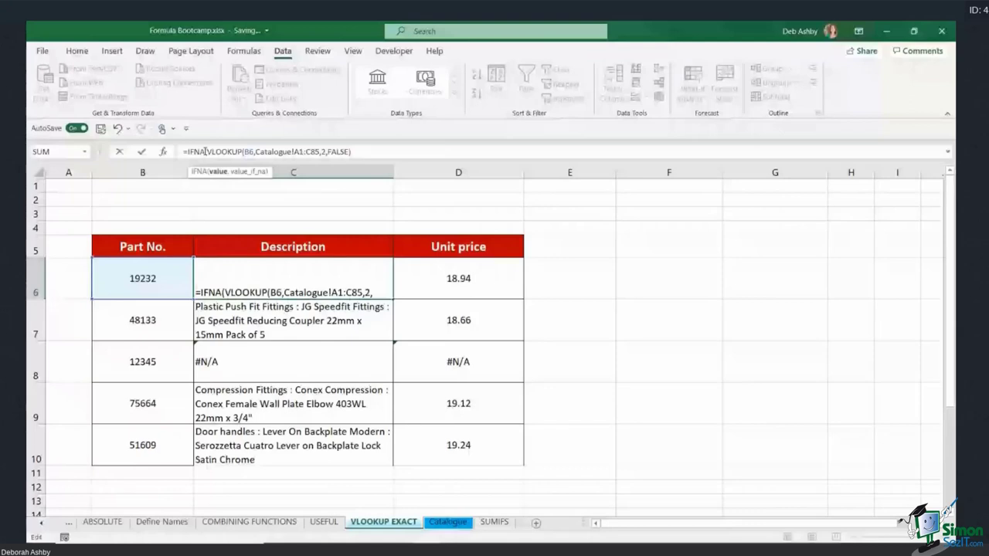
pyautogui.click(364, 150)
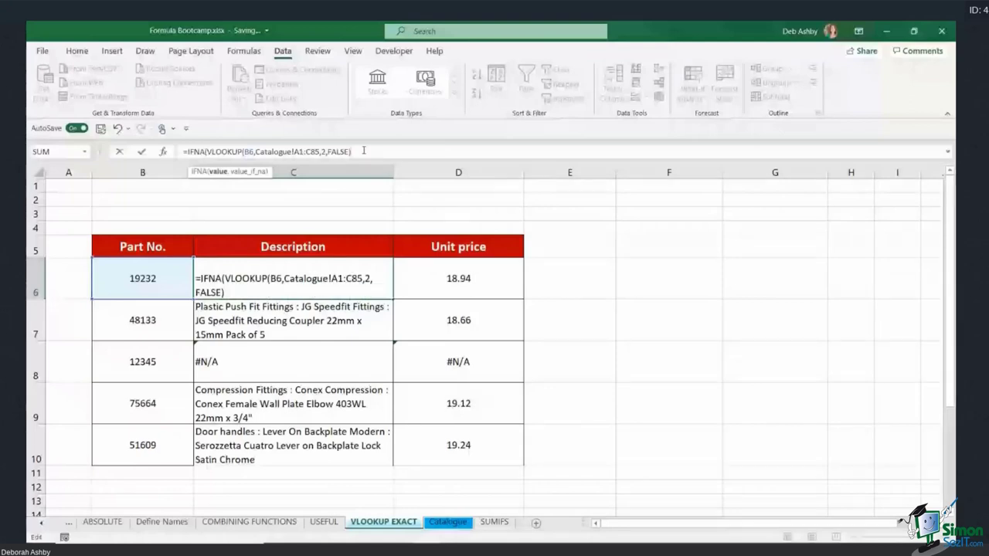
# Complete the IFNA formula in C6 with "Not Found" as the value to return for #N/A.
pyautogui.write(',')
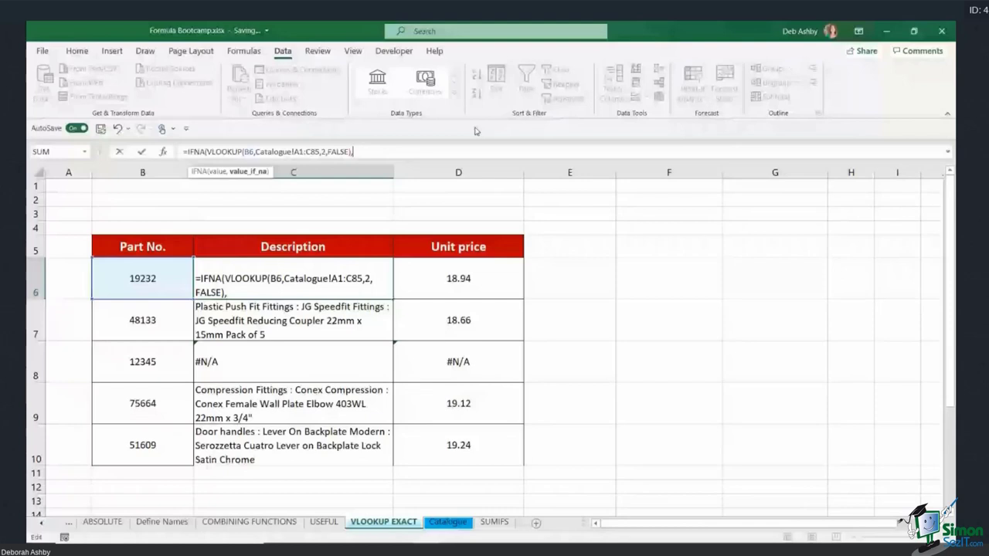
pyautogui.write('"Not FOun')
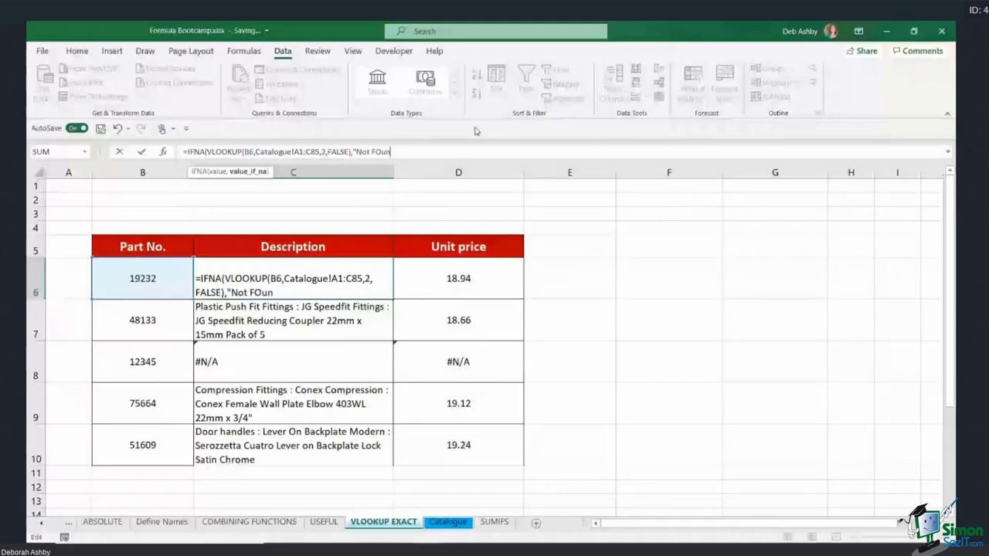
pyautogui.press('BackSpace')
pyautogui.press('BackSpace')
pyautogui.press('BackSpace')
pyautogui.write('ound")')
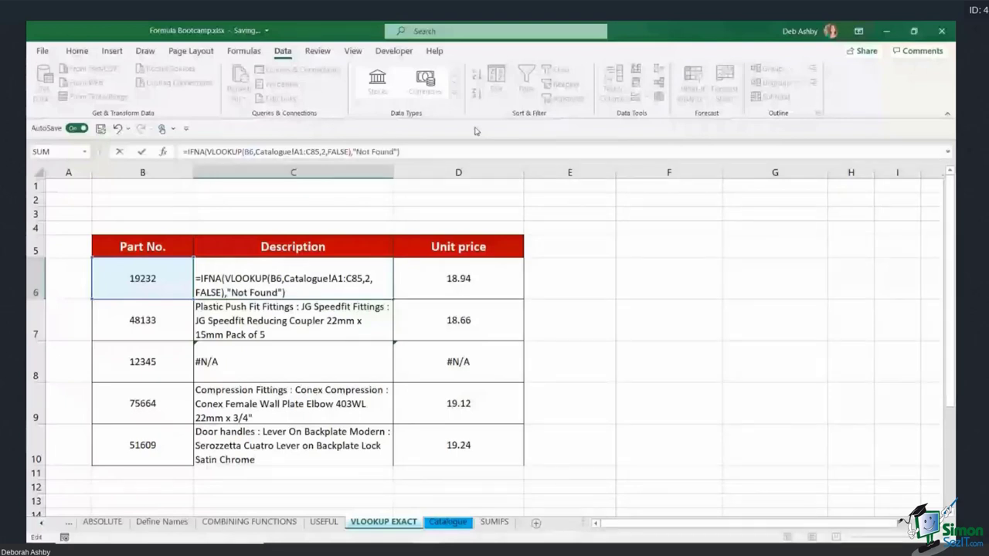
pyautogui.press('Return')
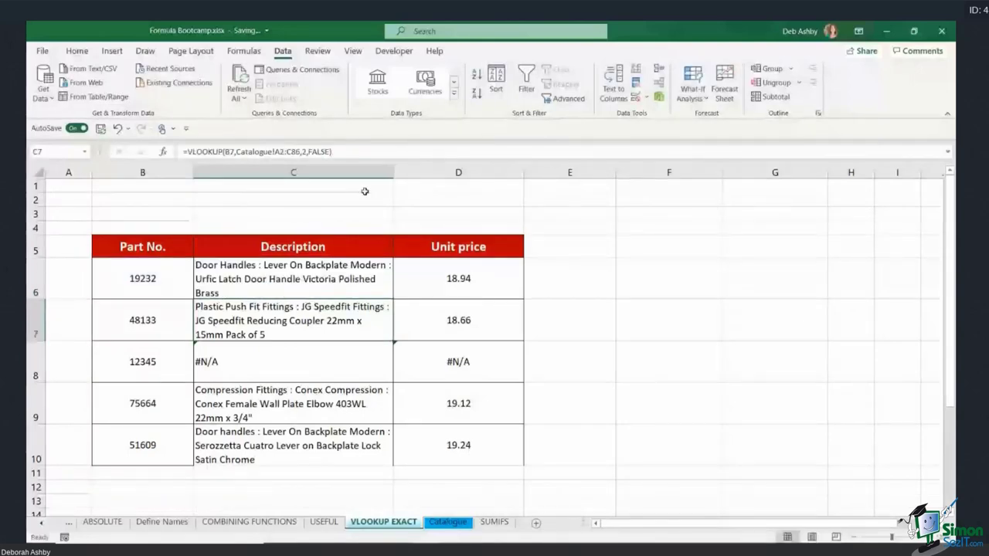
# Fill the IFNA formula from C6 down the Description column to C10 and check the formulas in C8 and C7.
pyautogui.click(293, 278)
pyautogui.doubleClick(393, 299)
pyautogui.click(301, 360)
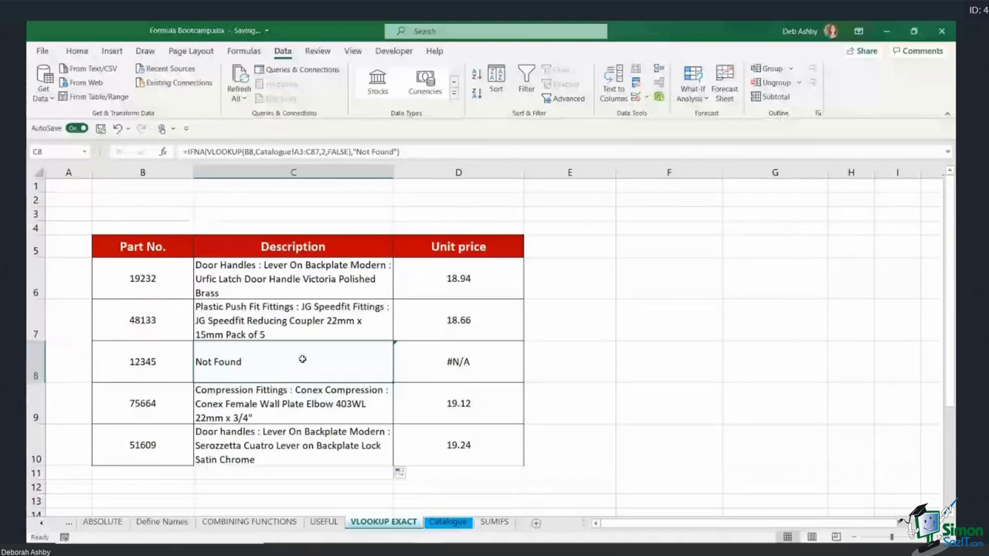
pyautogui.click(289, 314)
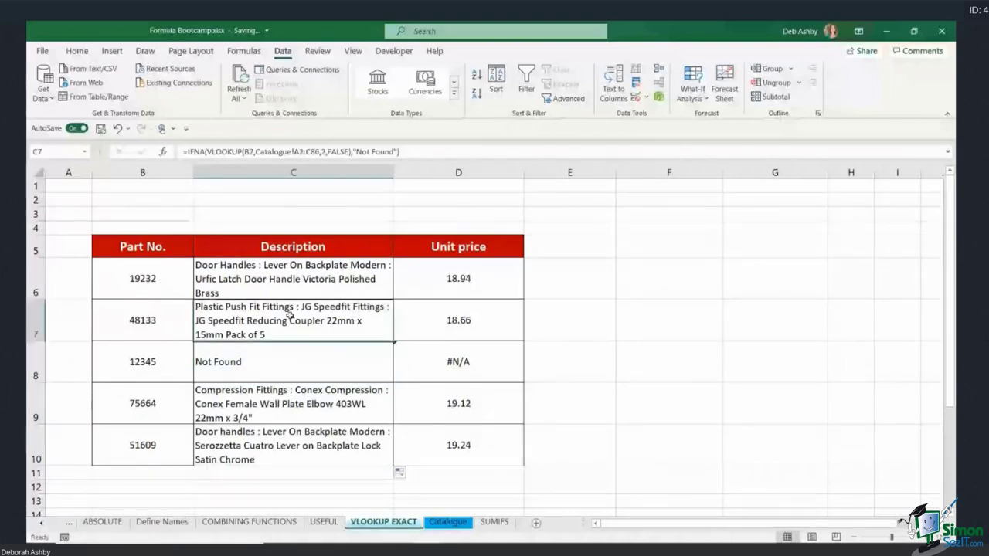